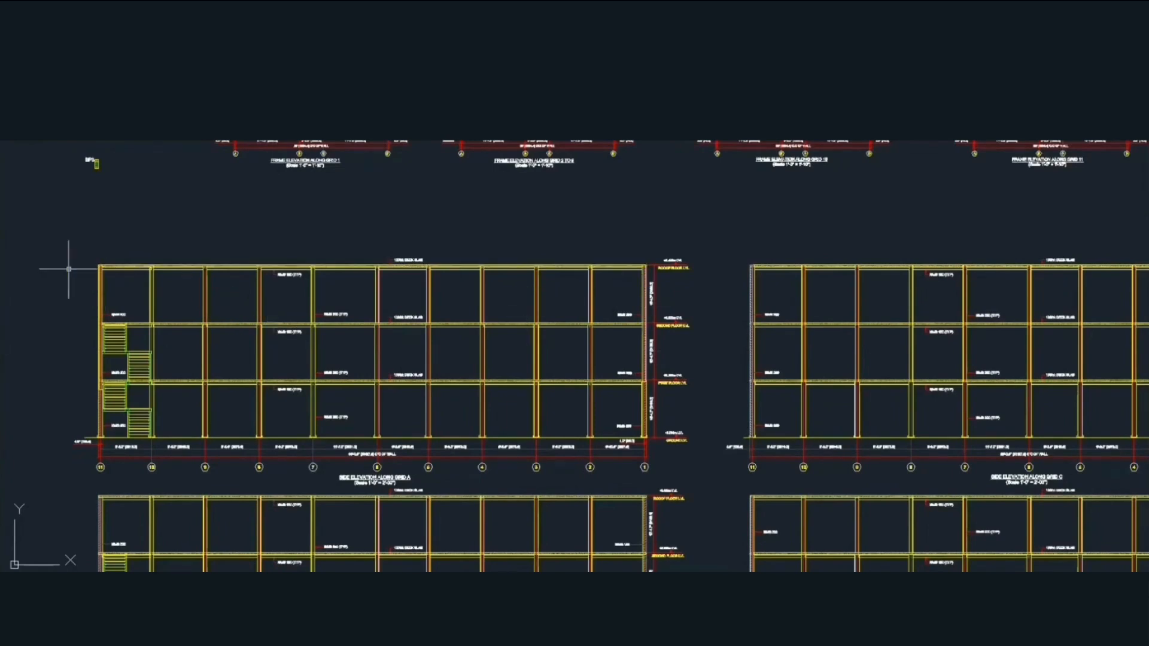
Look over the building's plan and frame elevation drawings, and switch to ETABS.
{"action": "middle_click_drag", "start_coordinate": [69, 264], "coordinate": [167, 274]}
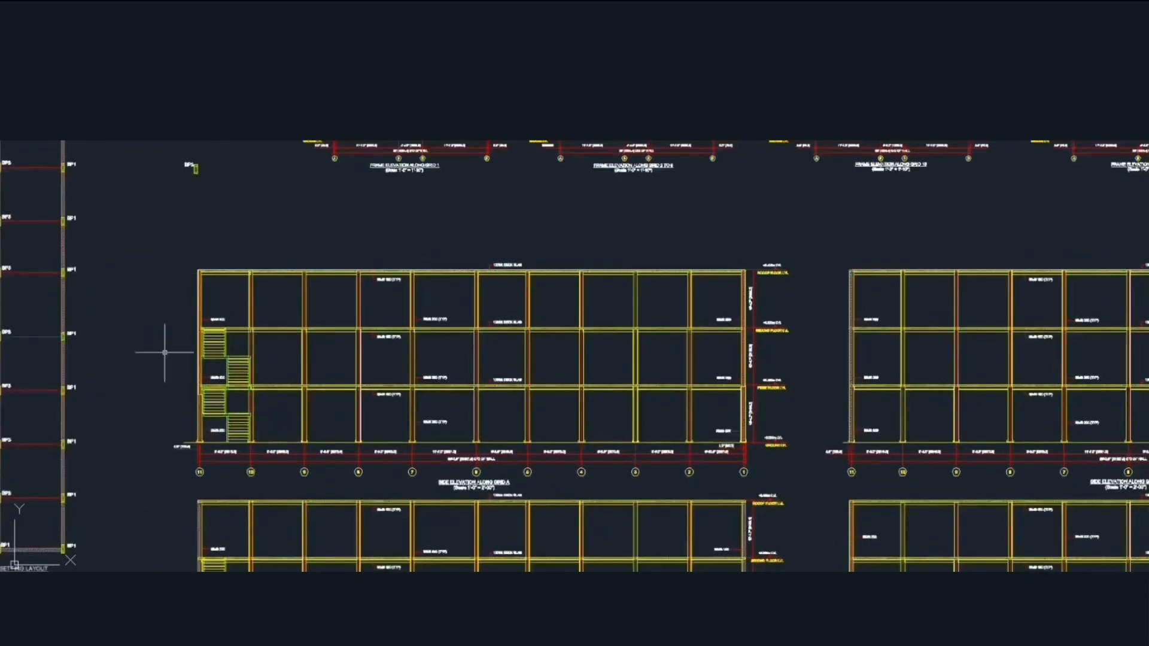
{"action": "scroll", "coordinate": [165, 353], "scroll_direction": "down", "scroll_amount": 5}
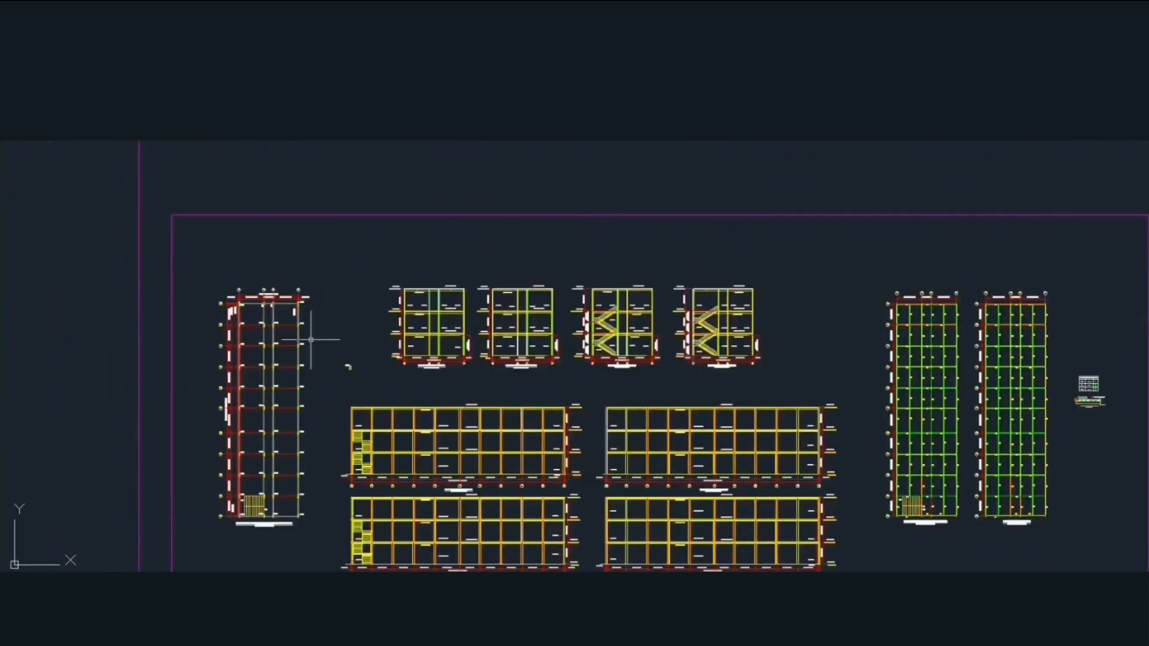
{"action": "scroll", "coordinate": [324, 311], "scroll_direction": "up", "scroll_amount": 5}
{"action": "scroll", "coordinate": [290, 305], "scroll_direction": "down", "scroll_amount": 5}
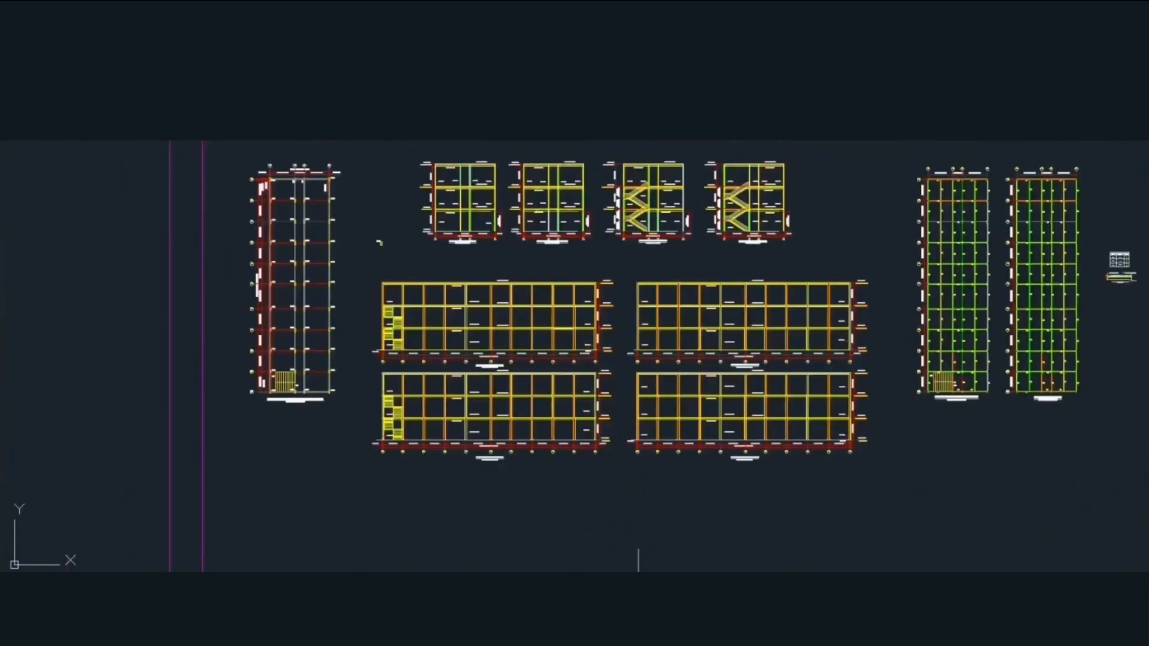
{"action": "mouse_move", "coordinate": [782, 633]}
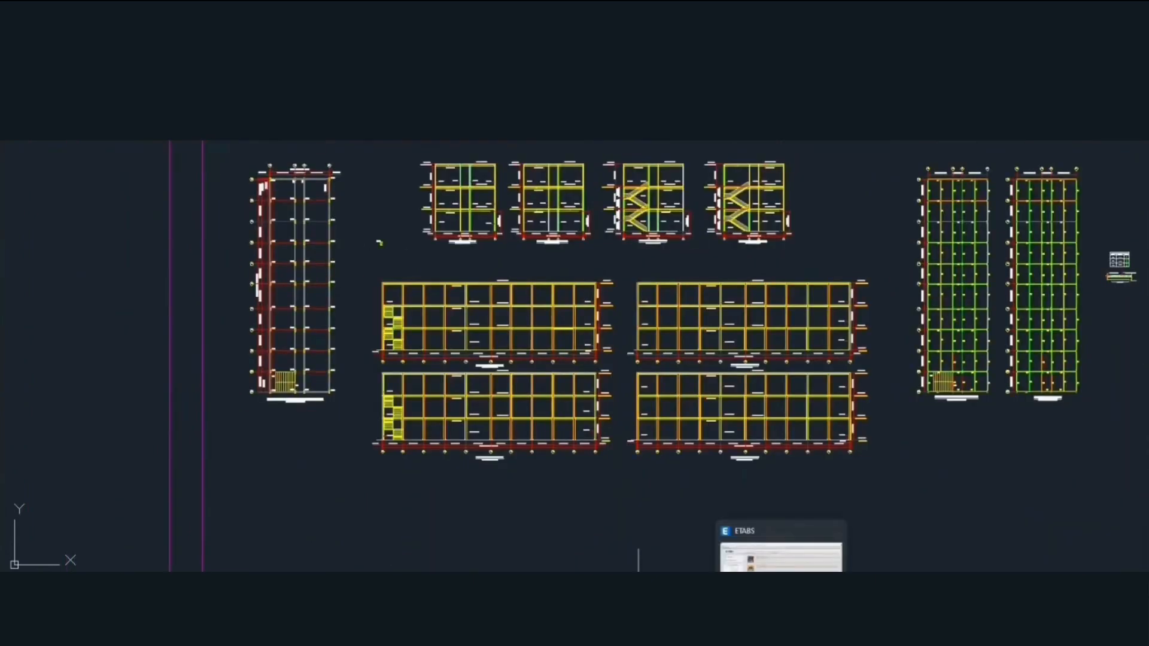
{"action": "left_click", "coordinate": [774, 569]}
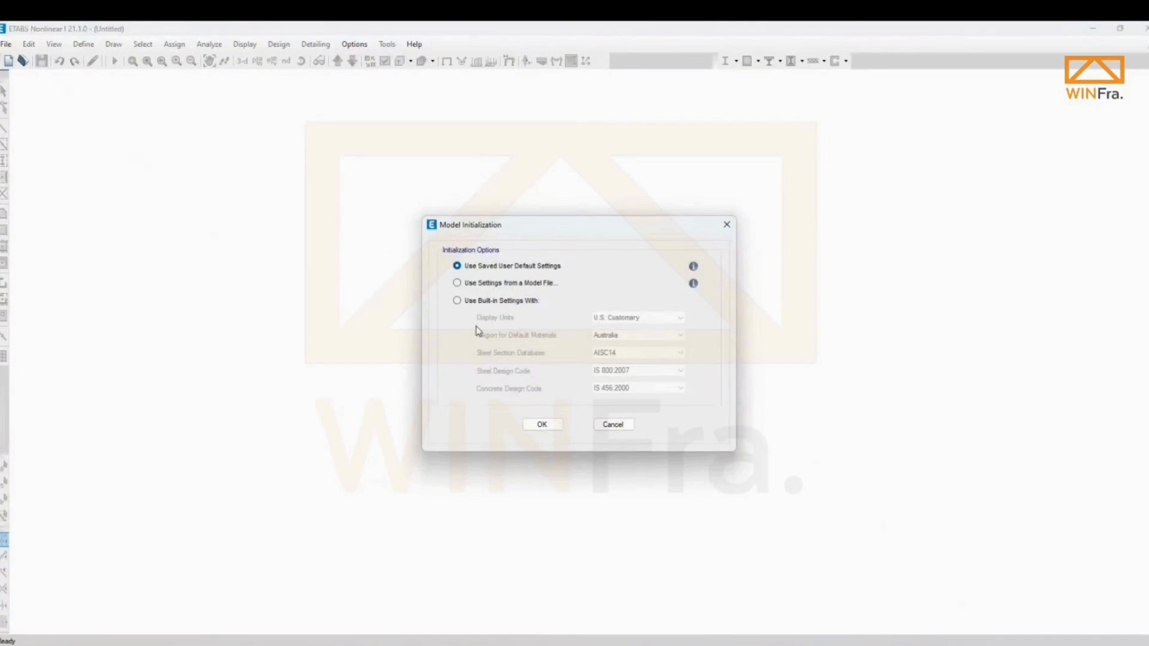
Initialize the new model with built-in settings and U.S. Customary display units.
{"action": "left_click", "coordinate": [490, 301]}
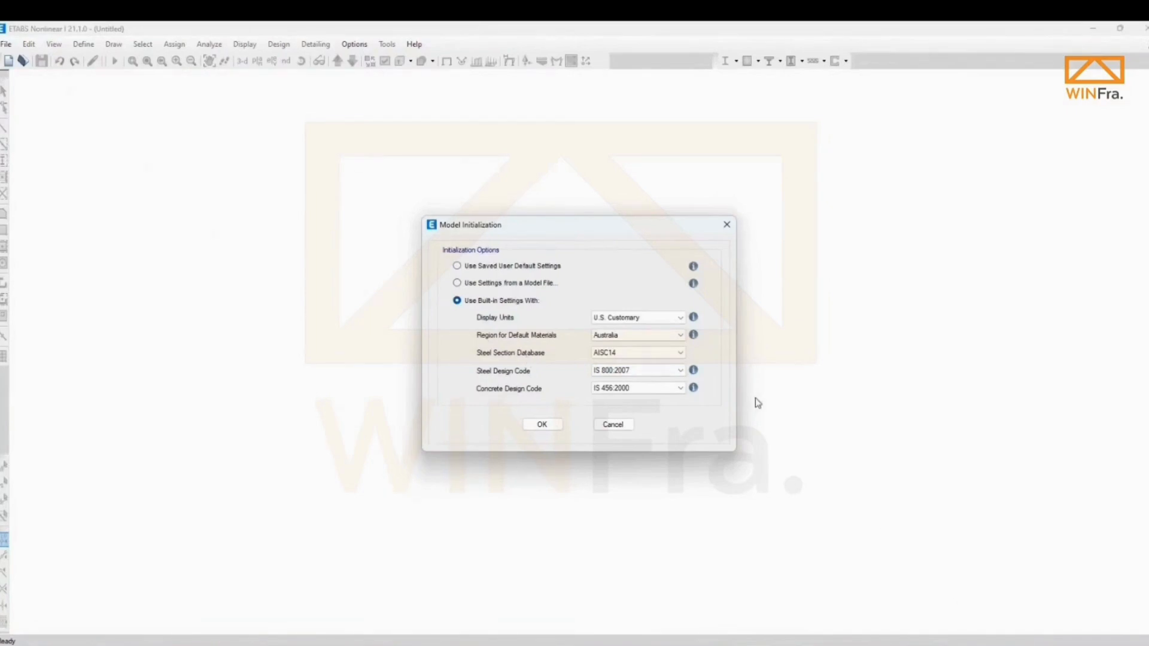
{"action": "left_click", "coordinate": [675, 318]}
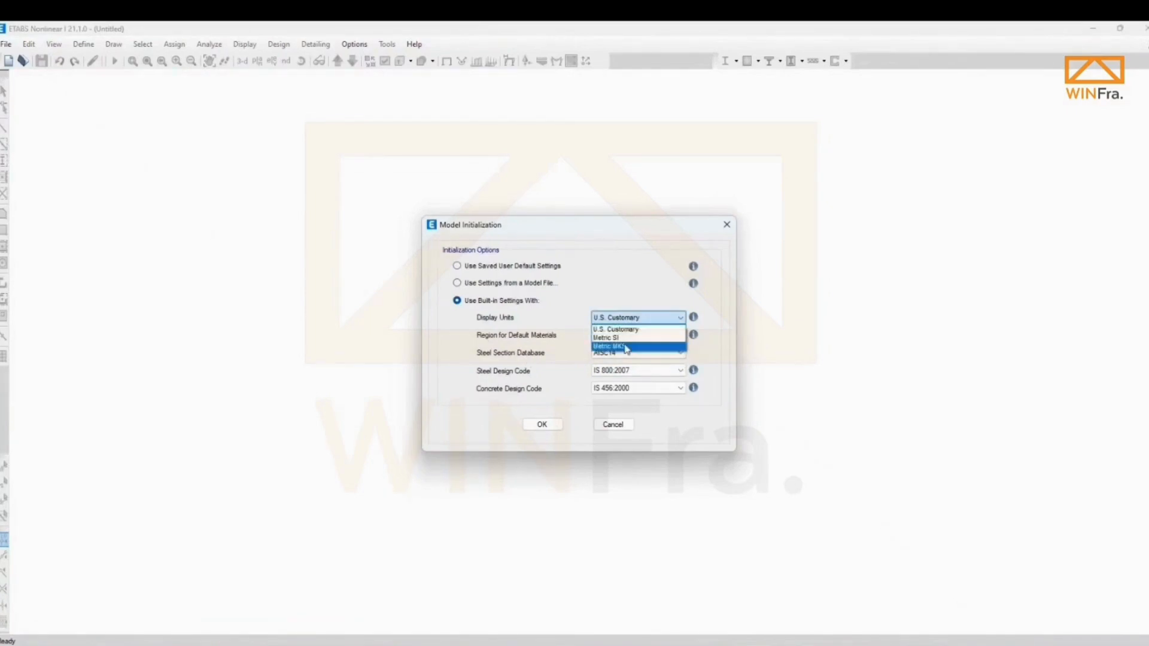
{"action": "left_click", "coordinate": [626, 339]}
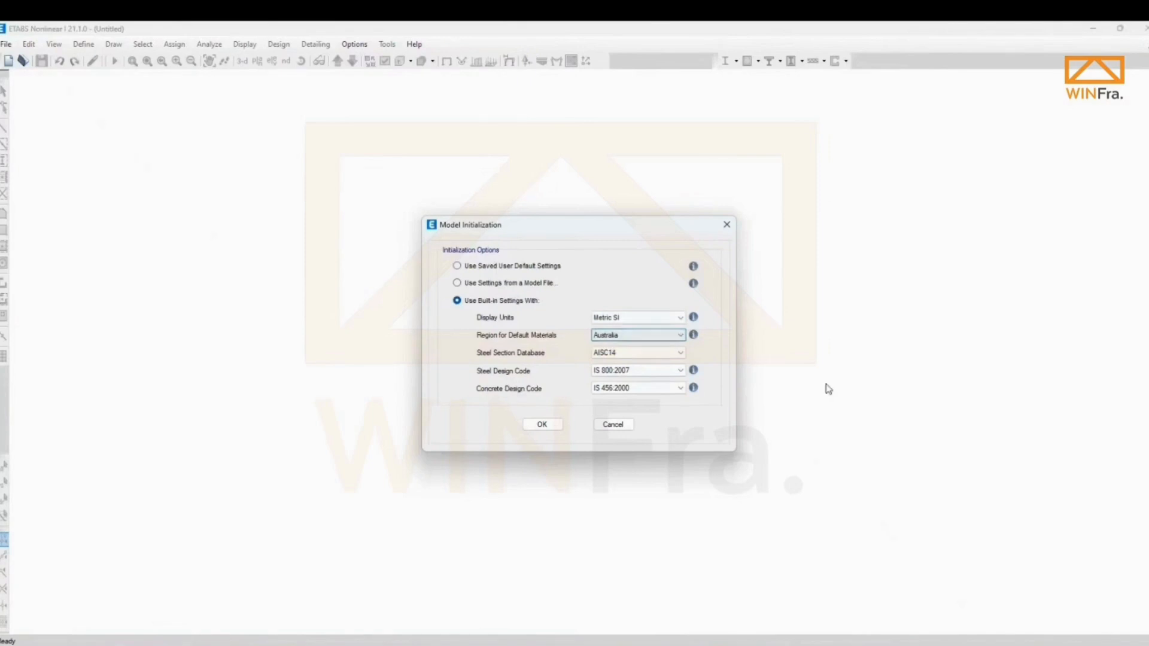
{"action": "left_click", "coordinate": [619, 321]}
{"action": "left_click", "coordinate": [622, 336]}
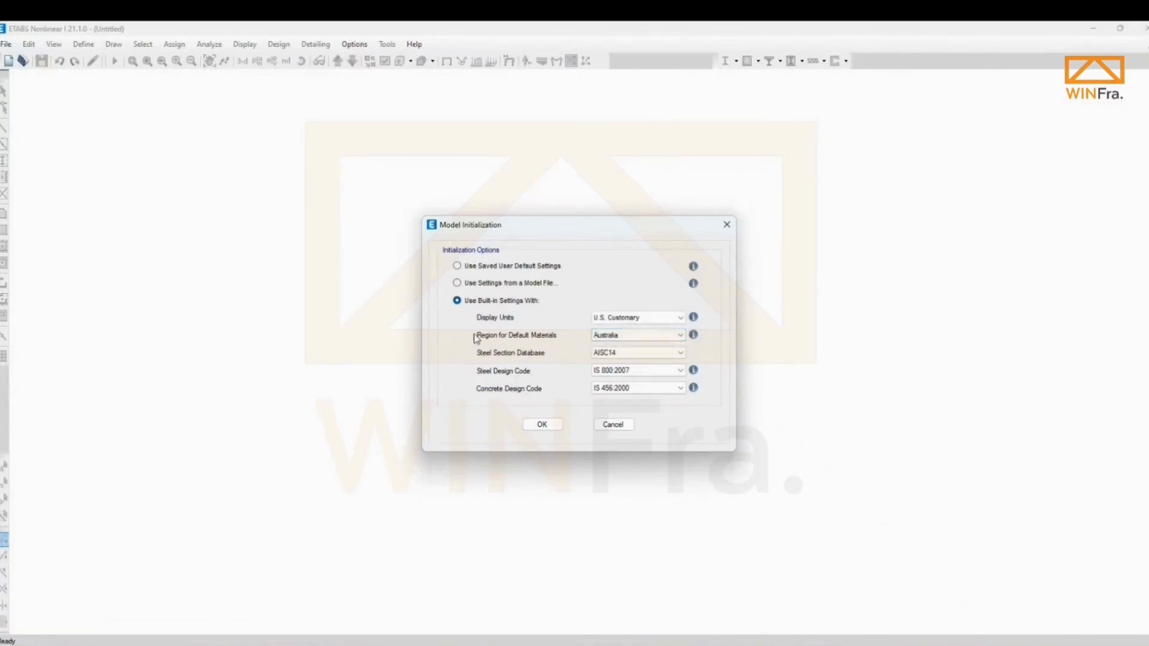
Set the default materials region to India and the steel section database to Indian, and accept the model initialization.
{"action": "left_click", "coordinate": [616, 337]}
{"action": "left_click", "coordinate": [617, 377]}
{"action": "left_click", "coordinate": [631, 358]}
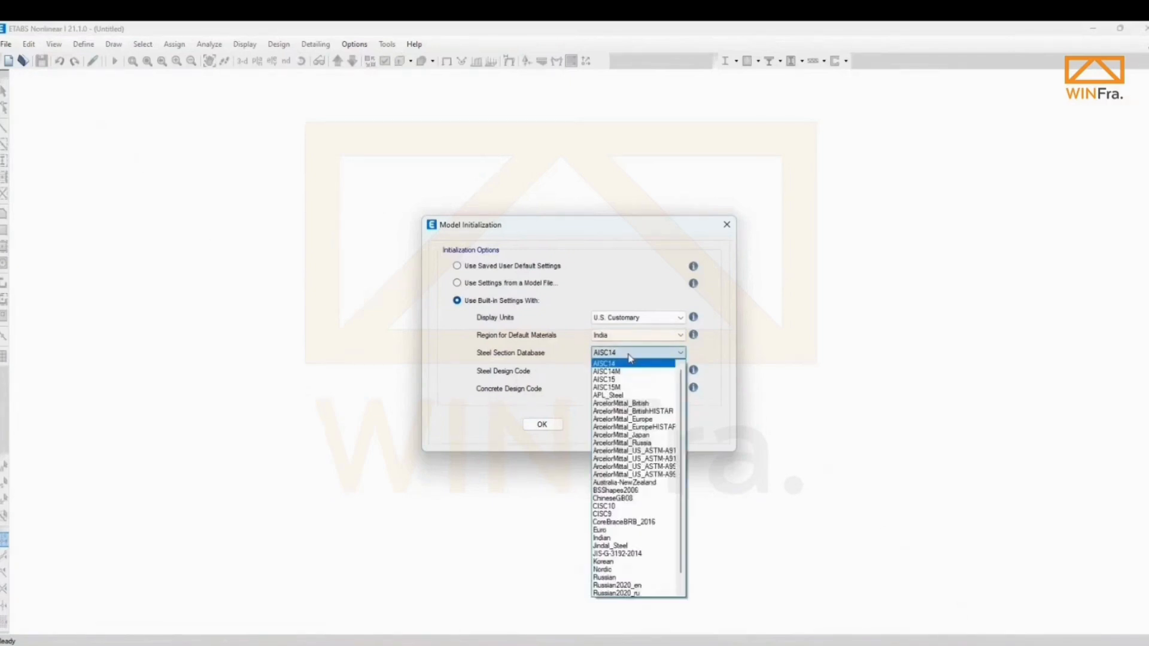
{"action": "left_click", "coordinate": [626, 538]}
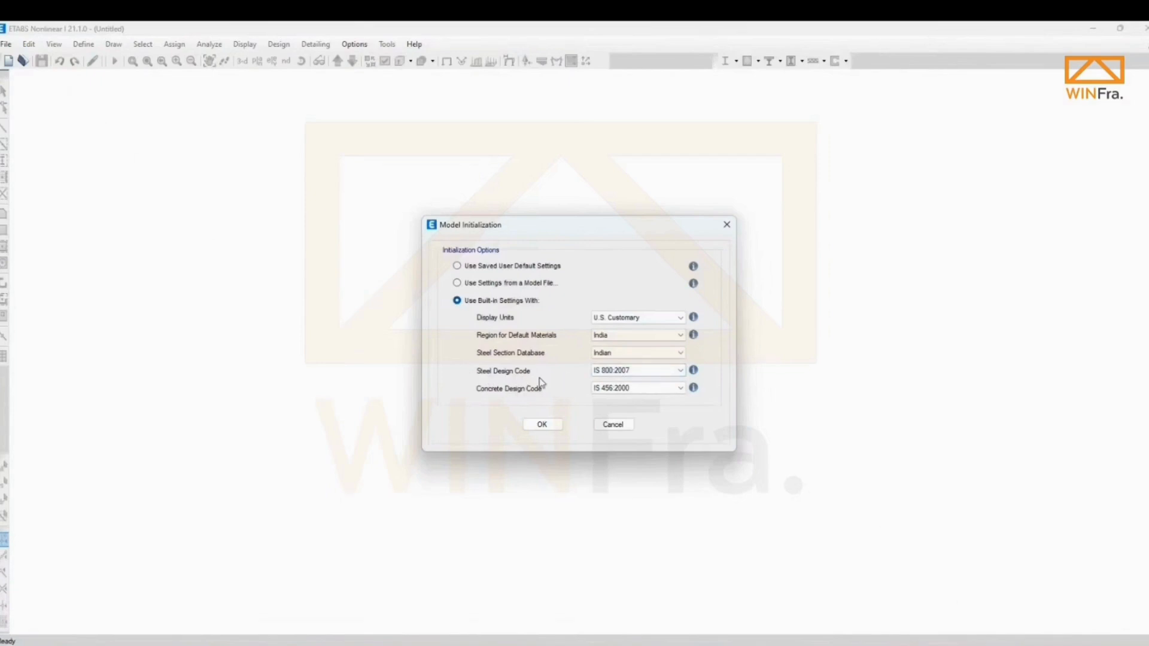
{"action": "left_click", "coordinate": [545, 426]}
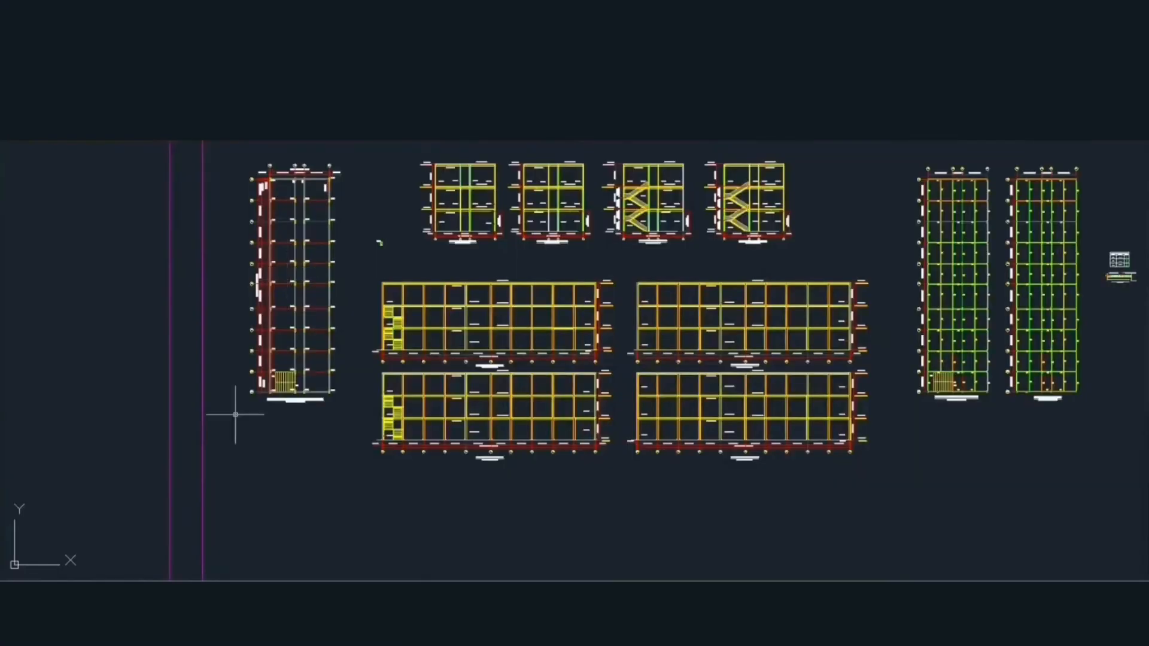
In GstarCAD, examine the column layout plan's grid lines and spacing dimensions around grids A to D and grid 1.
{"action": "scroll", "coordinate": [246, 324], "scroll_direction": "up", "scroll_amount": 10}
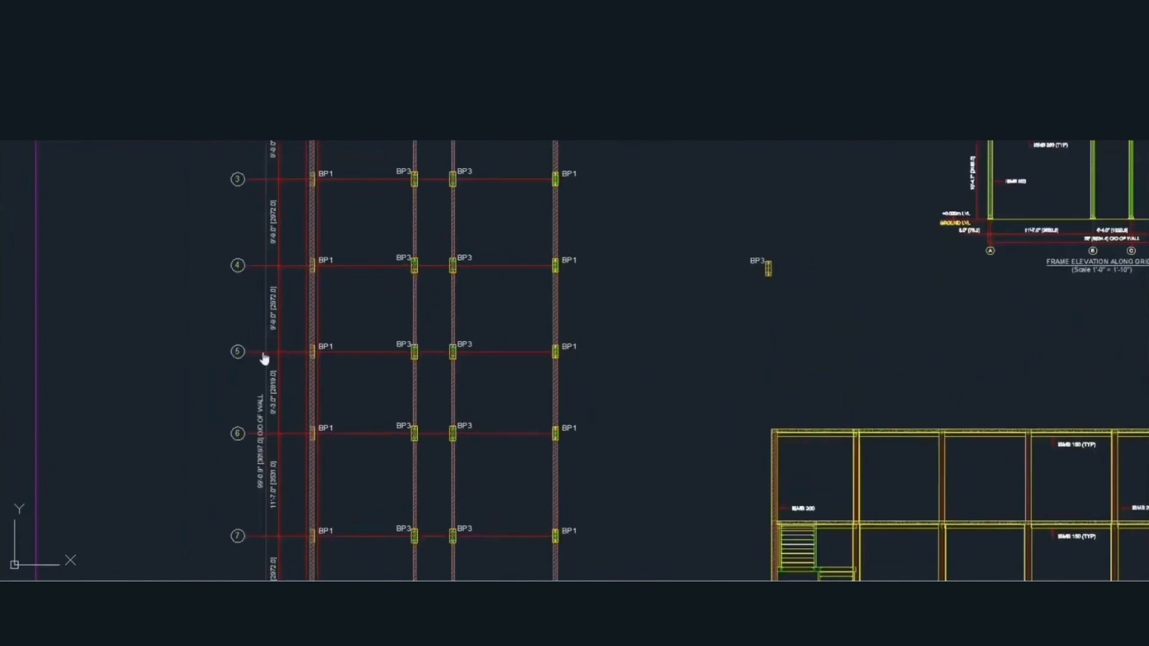
{"action": "scroll", "coordinate": [253, 290], "scroll_direction": "down", "scroll_amount": 3}
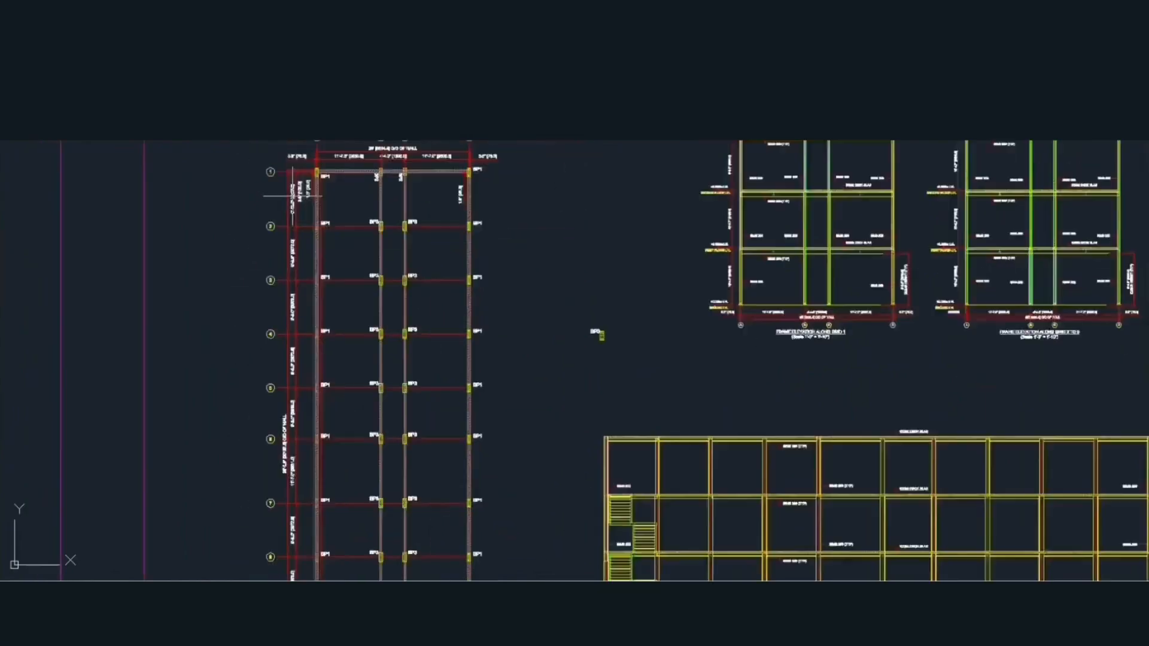
{"action": "scroll", "coordinate": [313, 231], "scroll_direction": "up", "scroll_amount": 2}
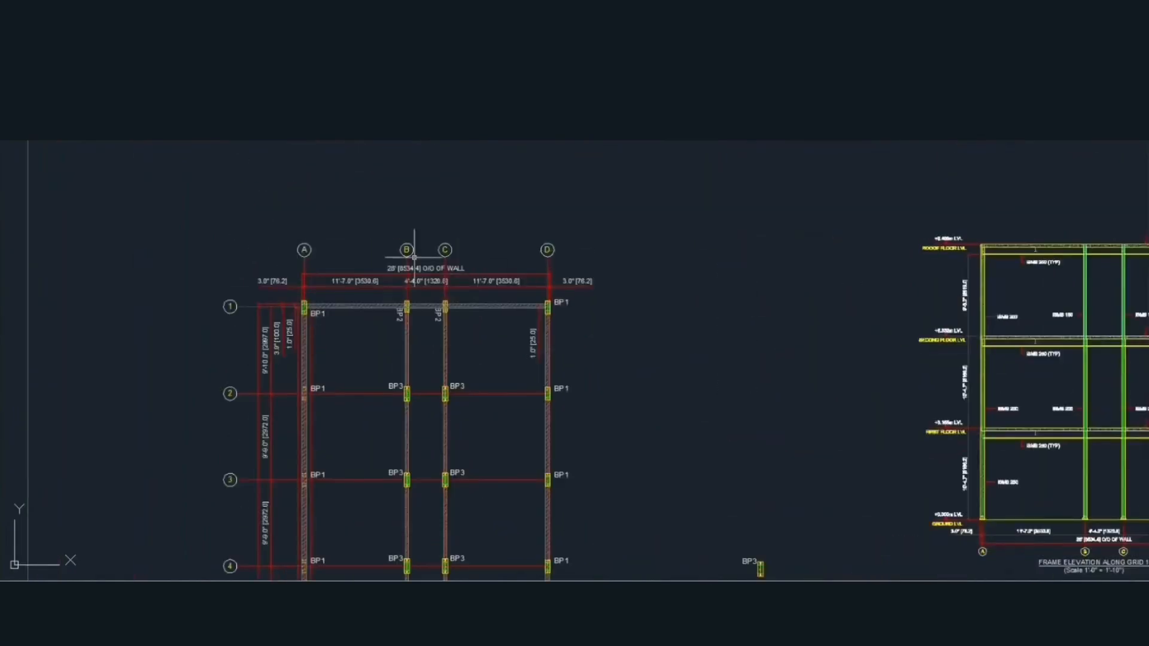
{"action": "scroll", "coordinate": [414, 257], "scroll_direction": "down", "scroll_amount": 2}
{"action": "middle_click_drag", "start_coordinate": [414, 257], "coordinate": [389, 208]}
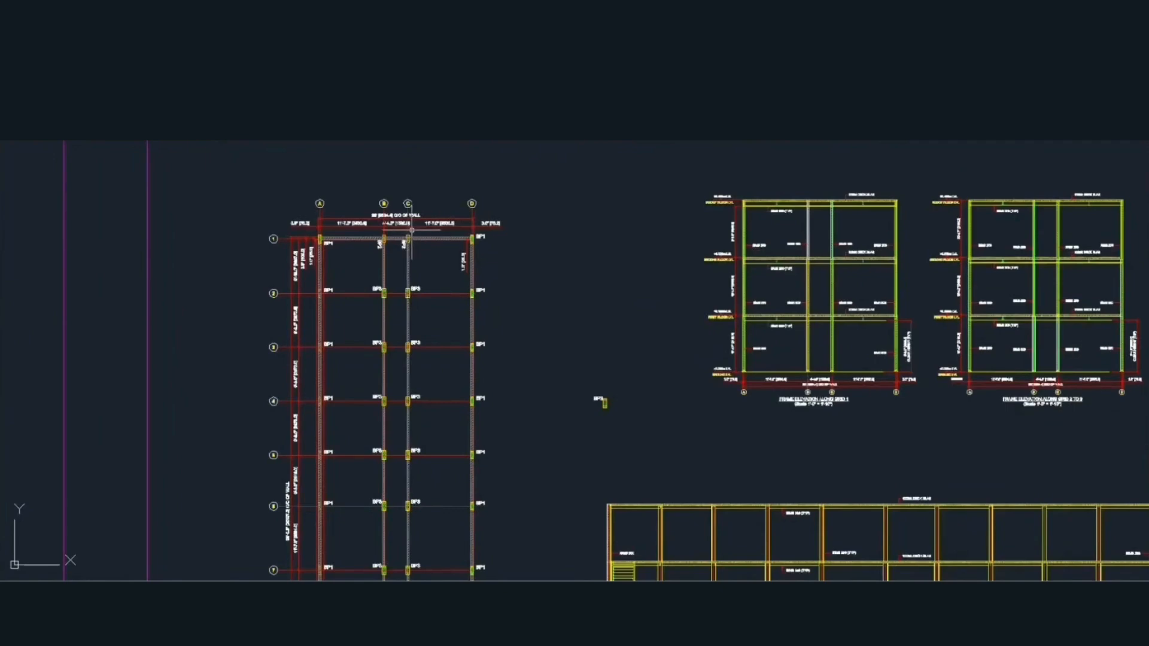
{"action": "scroll", "coordinate": [320, 202], "scroll_direction": "up", "scroll_amount": 4}
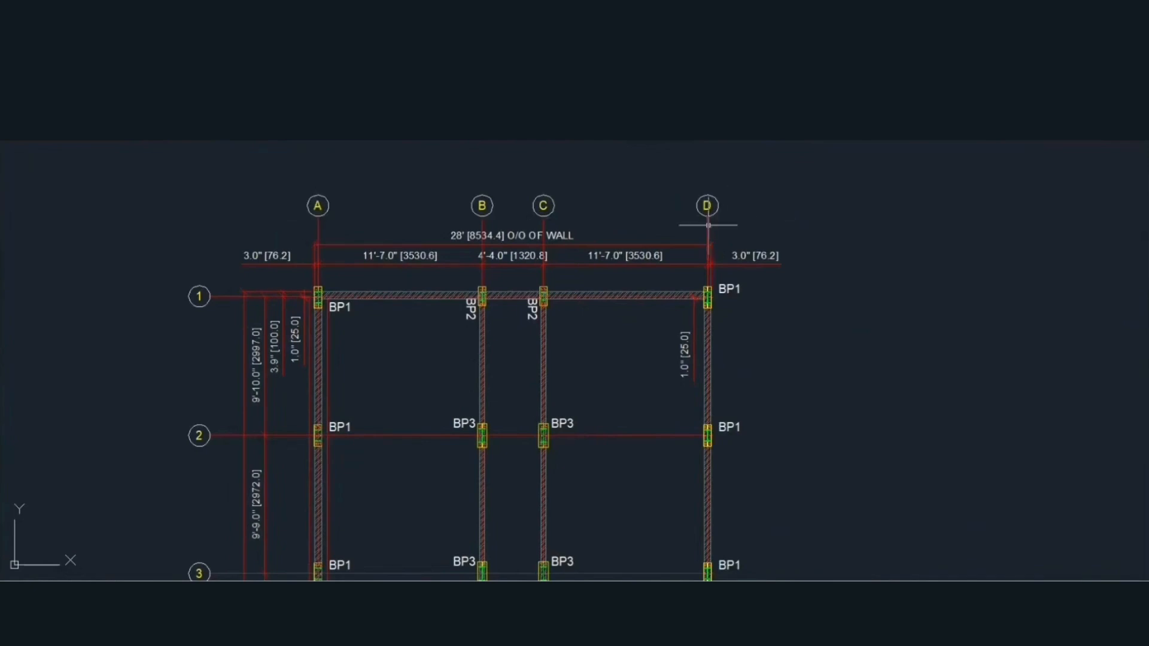
{"action": "scroll", "coordinate": [214, 293], "scroll_direction": "down", "scroll_amount": 2}
{"action": "middle_click_drag", "start_coordinate": [235, 313], "coordinate": [239, 292]}
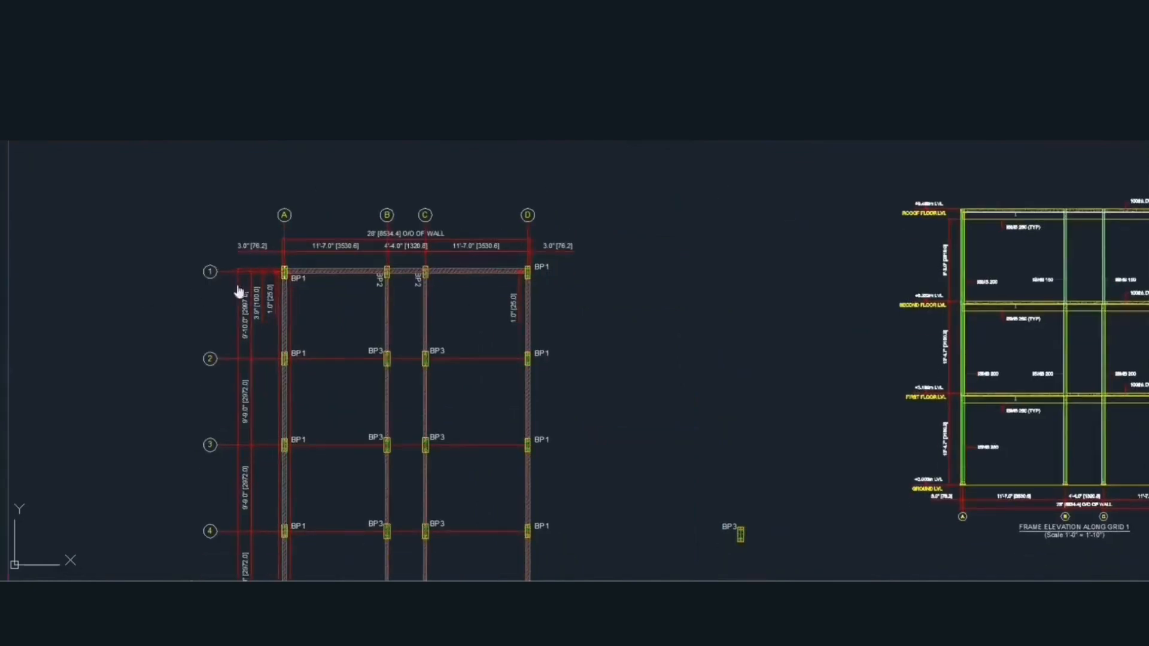
{"action": "scroll", "coordinate": [282, 249], "scroll_direction": "up", "scroll_amount": 2}
{"action": "middle_click_drag", "start_coordinate": [369, 270], "coordinate": [356, 335]}
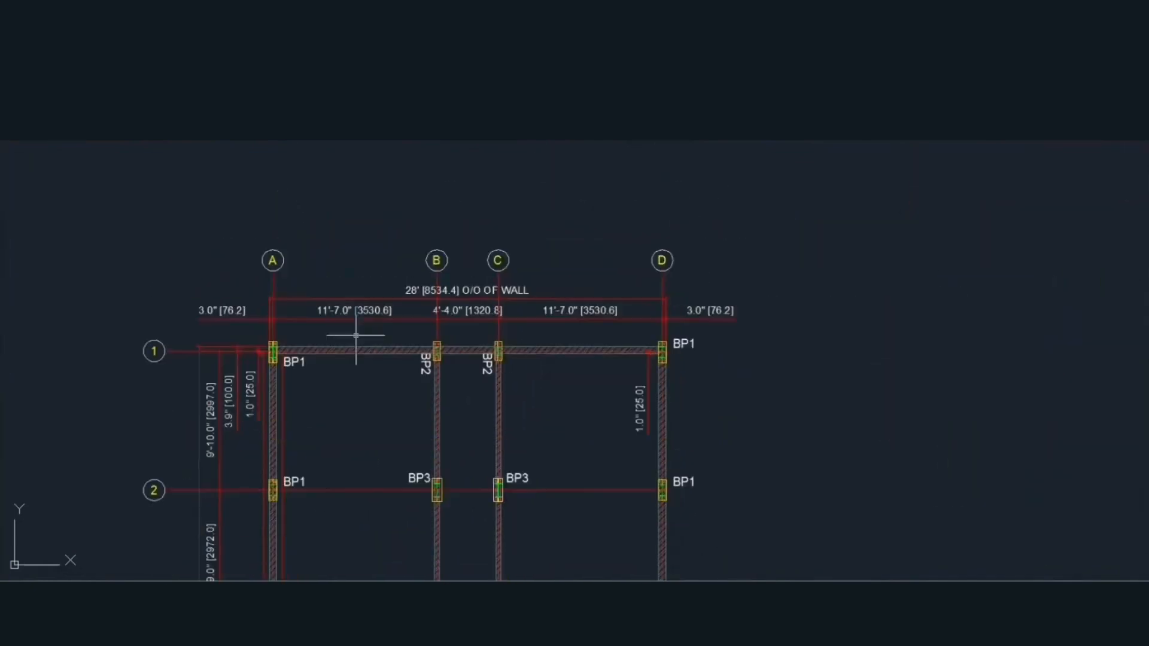
Dimension the spacing between grid lines A and B above the grid bubbles of the column layout plan.
{"action": "middle_click_drag", "start_coordinate": [297, 272], "coordinate": [386, 154]}
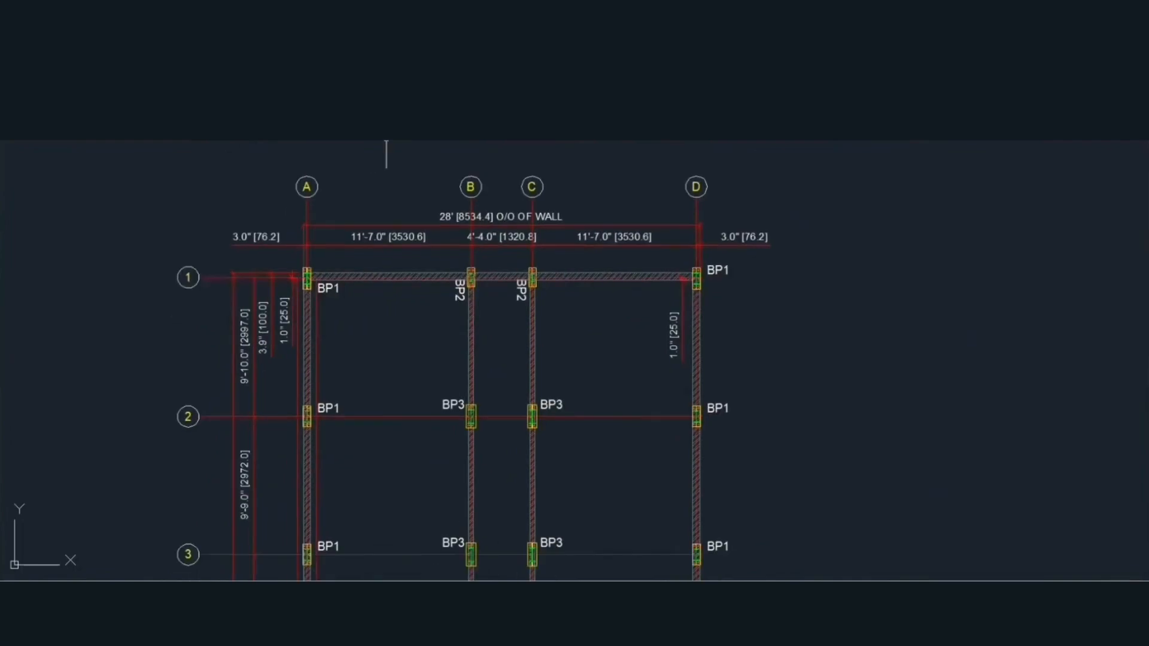
{"action": "type", "text": "l"}
{"action": "key", "text": "Return"}
{"action": "left_click", "coordinate": [307, 208]}
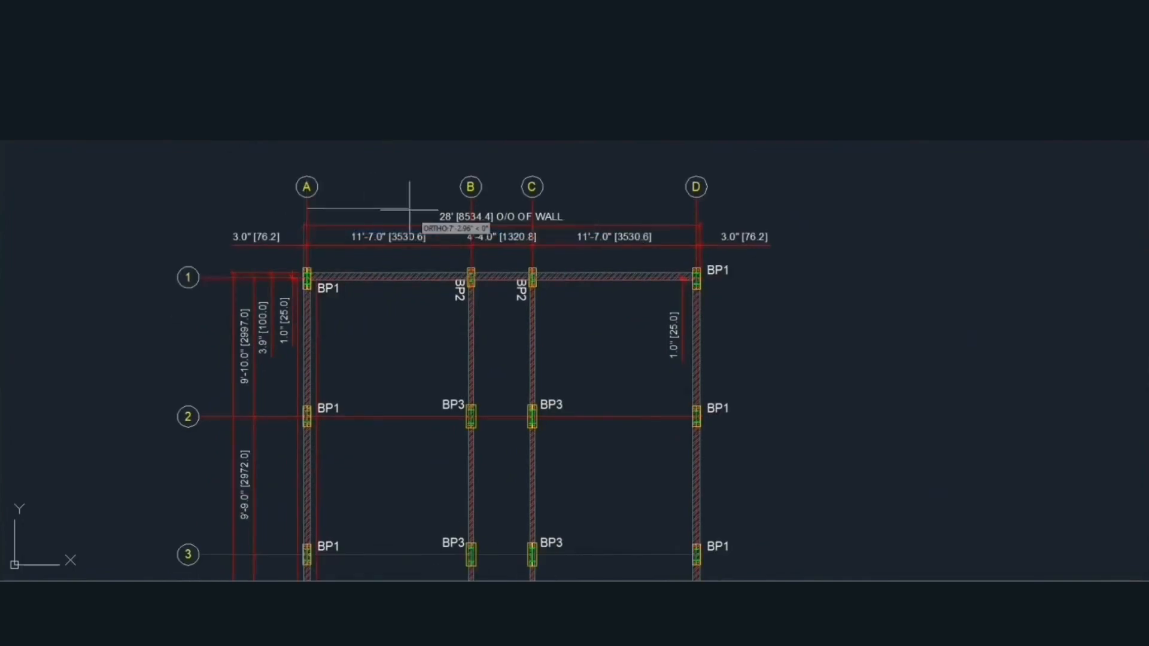
{"action": "left_click", "coordinate": [471, 207]}
{"action": "left_click", "coordinate": [387, 155]}
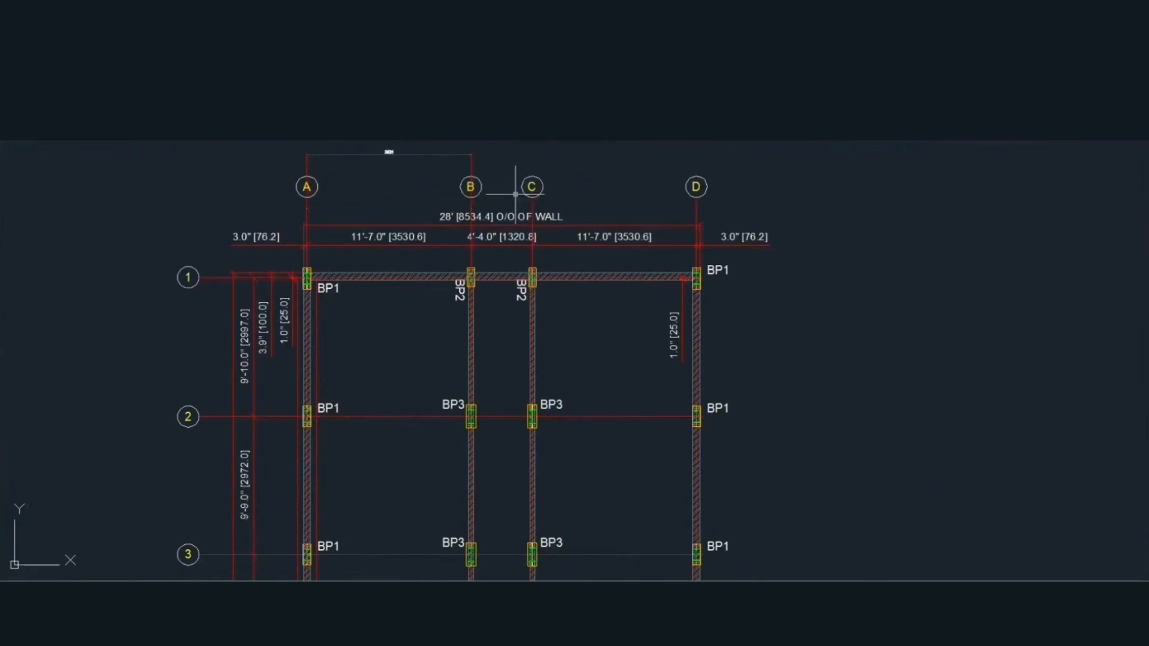
Dimension the spacings between grid lines B and C and between C and D above the grid bubbles.
{"action": "key", "text": "Return"}
{"action": "left_click", "coordinate": [471, 207]}
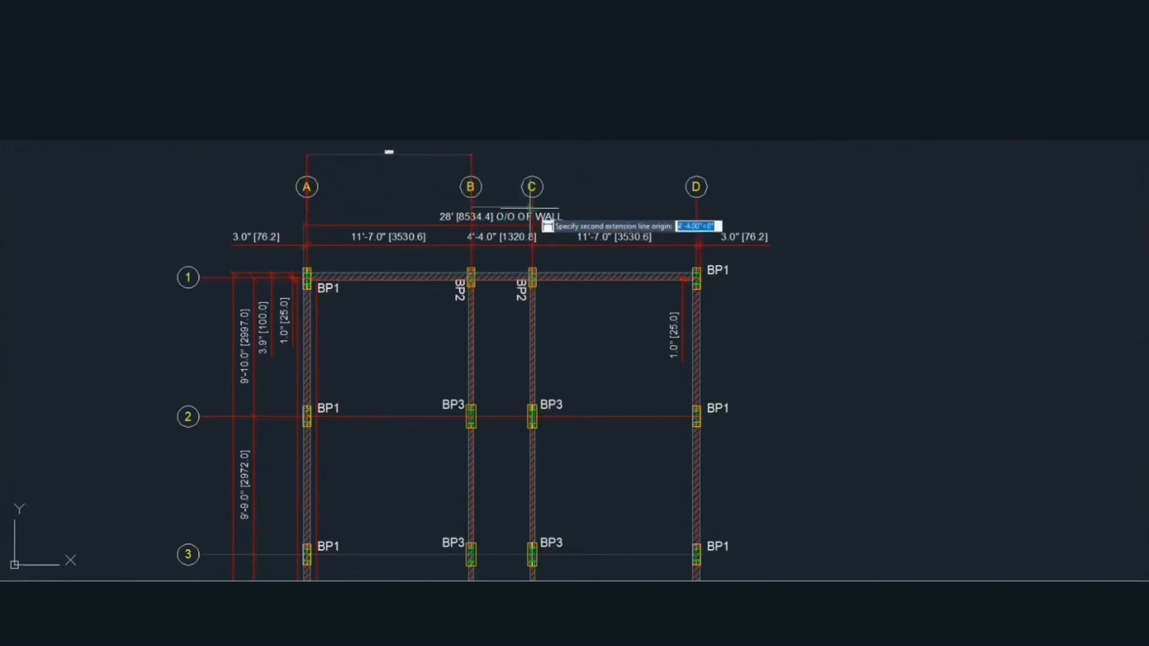
{"action": "left_click", "coordinate": [531, 209]}
{"action": "left_click", "coordinate": [501, 157]}
{"action": "key", "text": "Return"}
{"action": "left_click", "coordinate": [532, 208]}
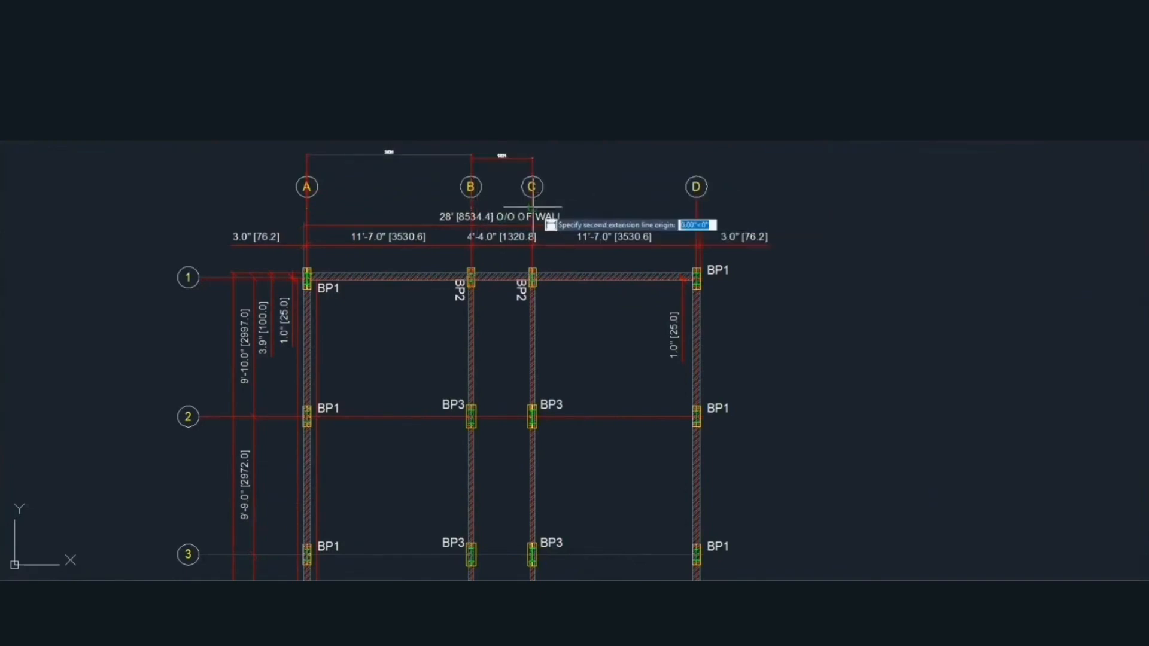
{"action": "left_click", "coordinate": [696, 209]}
{"action": "left_click", "coordinate": [610, 152]}
Compare the added dimensions with the plan's existing spacing dimensions between grids A, B, C and D, and view the neighbouring frame elevations.
{"action": "middle_click_drag", "start_coordinate": [436, 174], "coordinate": [437, 246]}
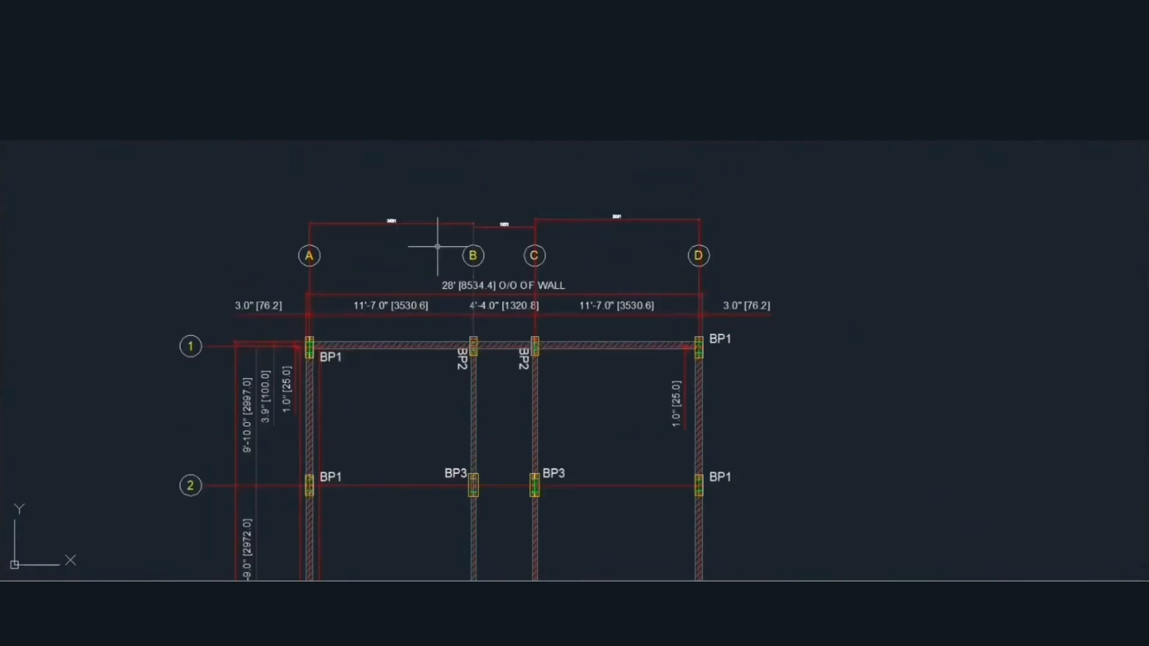
{"action": "scroll", "coordinate": [412, 230], "scroll_direction": "up", "scroll_amount": 4}
{"action": "scroll", "coordinate": [411, 231], "scroll_direction": "down", "scroll_amount": 4}
{"action": "middle_click_drag", "start_coordinate": [381, 324], "coordinate": [389, 242]}
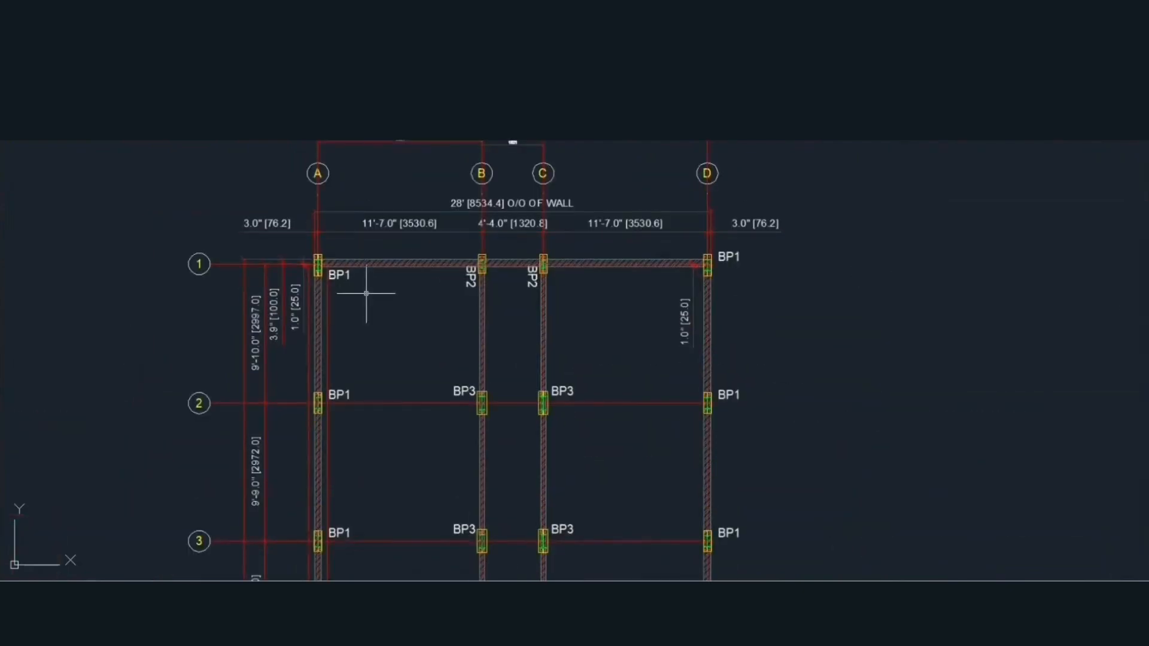
{"action": "mouse_move", "coordinate": [367, 299]}
{"action": "middle_mouse_down"}
{"action": "mouse_move", "coordinate": [372, 218]}
{"action": "mouse_move", "coordinate": [368, 334]}
{"action": "mouse_move", "coordinate": [380, 295]}
{"action": "middle_mouse_up"}
{"action": "scroll", "coordinate": [372, 218], "scroll_direction": "down", "scroll_amount": 2}
{"action": "scroll", "coordinate": [386, 251], "scroll_direction": "up", "scroll_amount": 2}
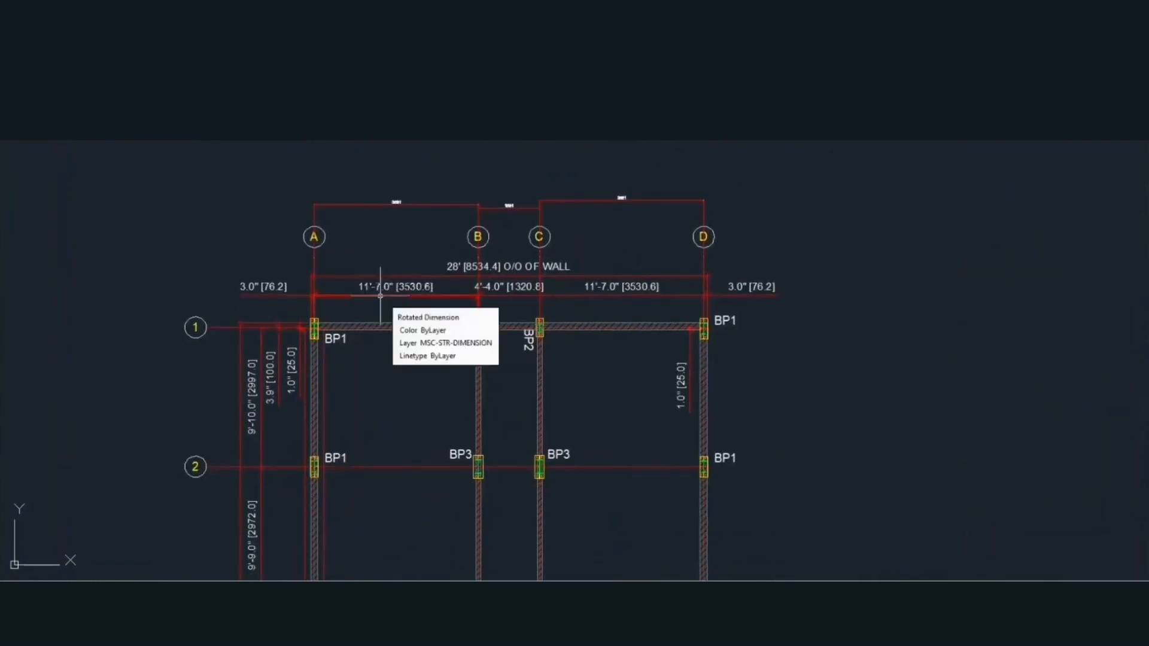
{"action": "scroll", "coordinate": [380, 296], "scroll_direction": "down", "scroll_amount": 2}
{"action": "middle_click_drag", "start_coordinate": [726, 303], "coordinate": [508, 260]}
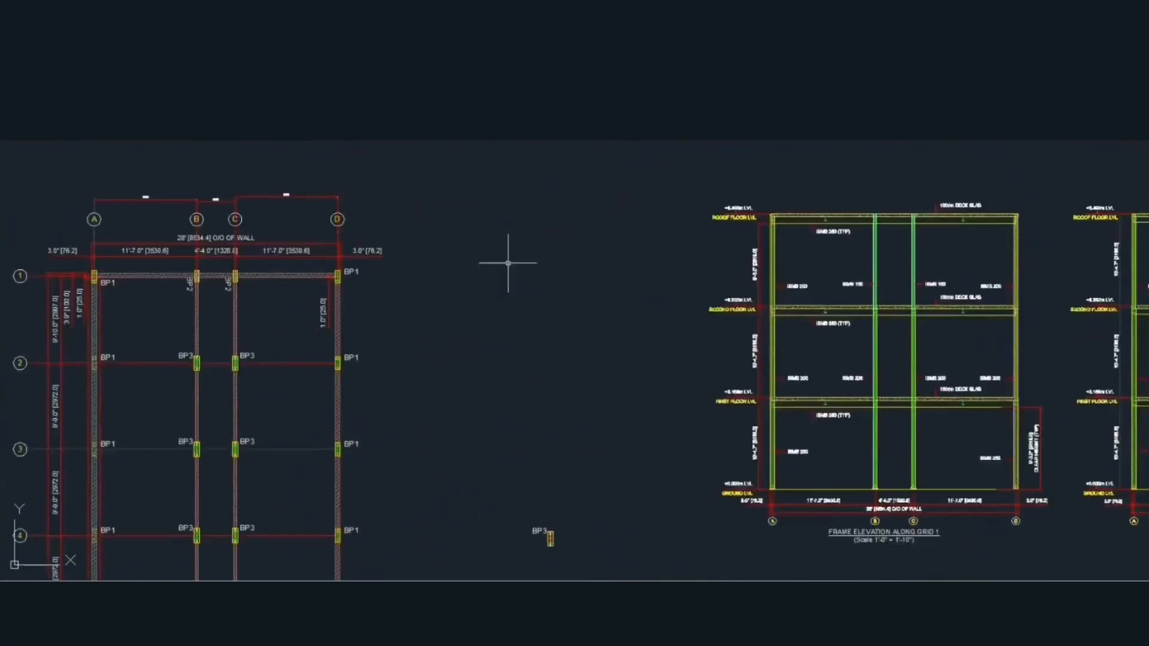
{"action": "scroll", "coordinate": [776, 403], "scroll_direction": "down", "scroll_amount": 2}
{"action": "scroll", "coordinate": [776, 402], "scroll_direction": "up", "scroll_amount": 6}
{"action": "scroll", "coordinate": [784, 413], "scroll_direction": "down", "scroll_amount": 6}
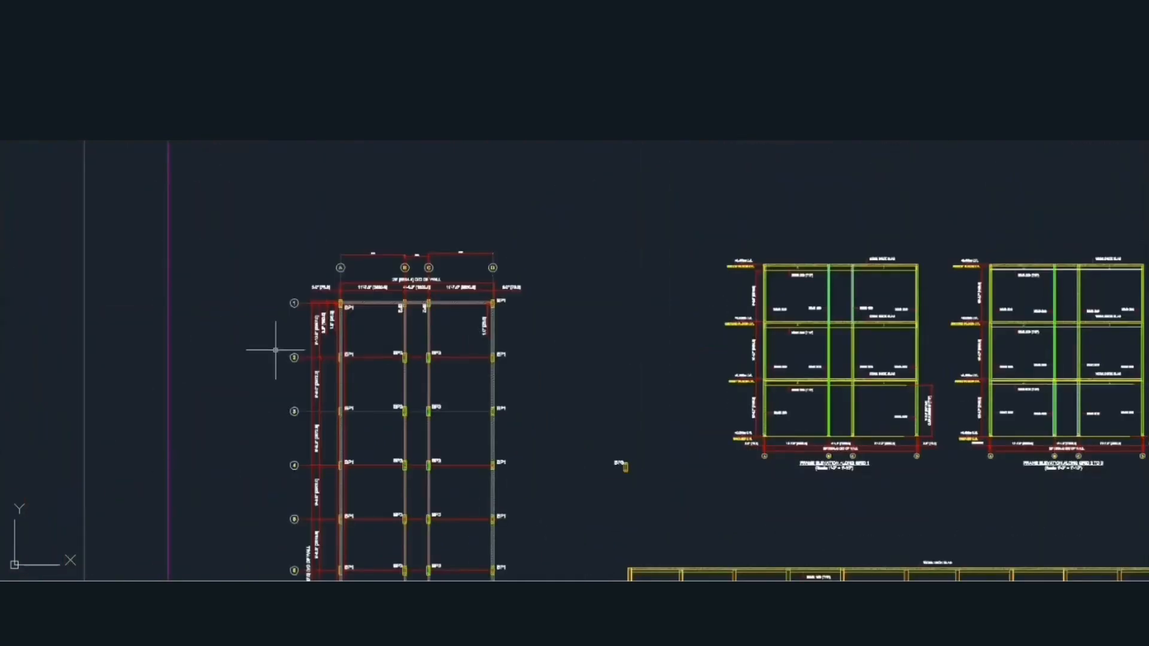
{"action": "scroll", "coordinate": [321, 331], "scroll_direction": "up", "scroll_amount": 8}
{"action": "scroll", "coordinate": [320, 331], "scroll_direction": "down", "scroll_amount": 3}
{"action": "middle_click_drag", "start_coordinate": [410, 264], "coordinate": [395, 351]}
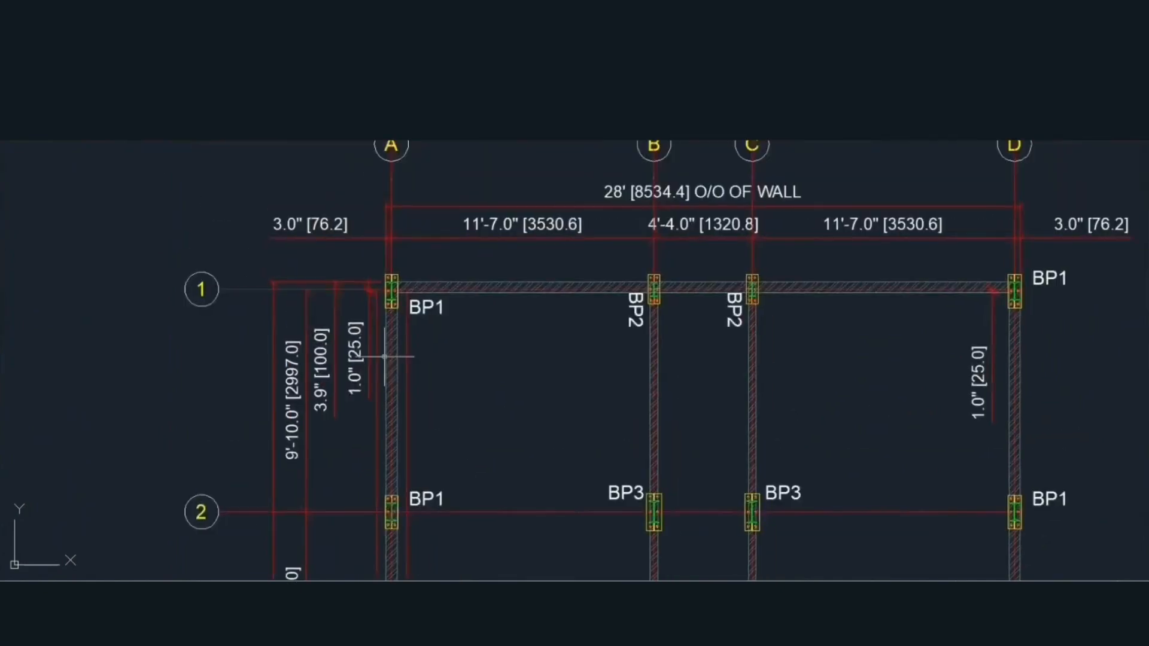
{"action": "mouse_move", "coordinate": [503, 276]}
{"action": "middle_mouse_down"}
{"action": "mouse_move", "coordinate": [468, 335]}
{"action": "mouse_move", "coordinate": [456, 264]}
{"action": "middle_mouse_up"}
{"action": "scroll", "coordinate": [465, 292], "scroll_direction": "up", "scroll_amount": 2}
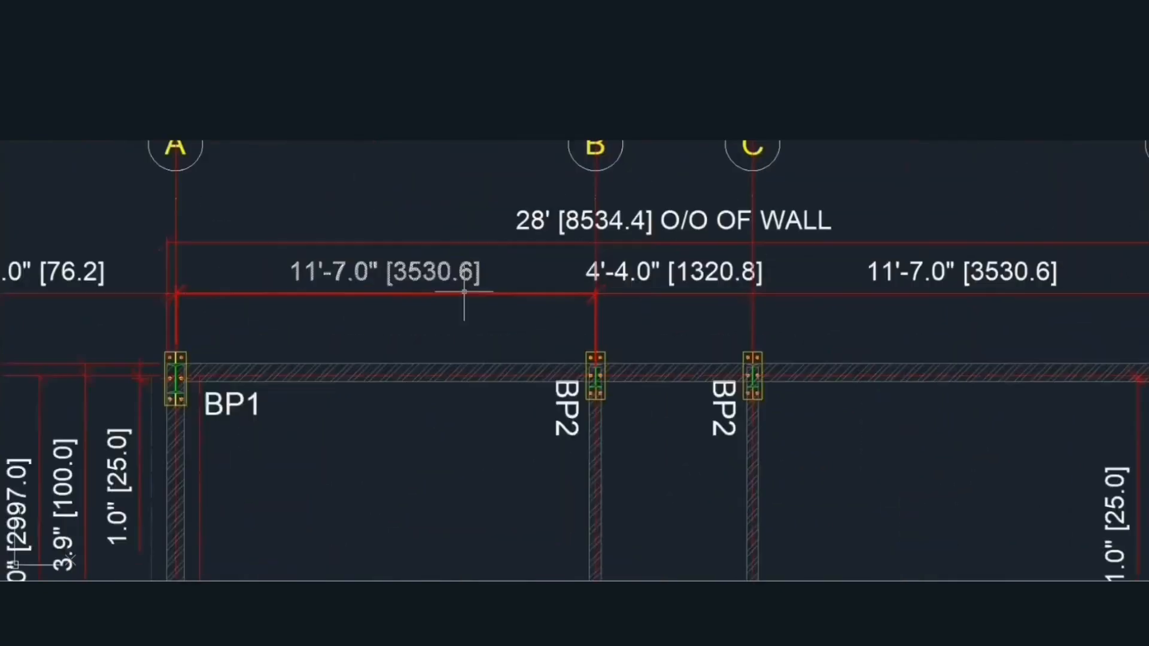
{"action": "scroll", "coordinate": [464, 292], "scroll_direction": "down", "scroll_amount": 2}
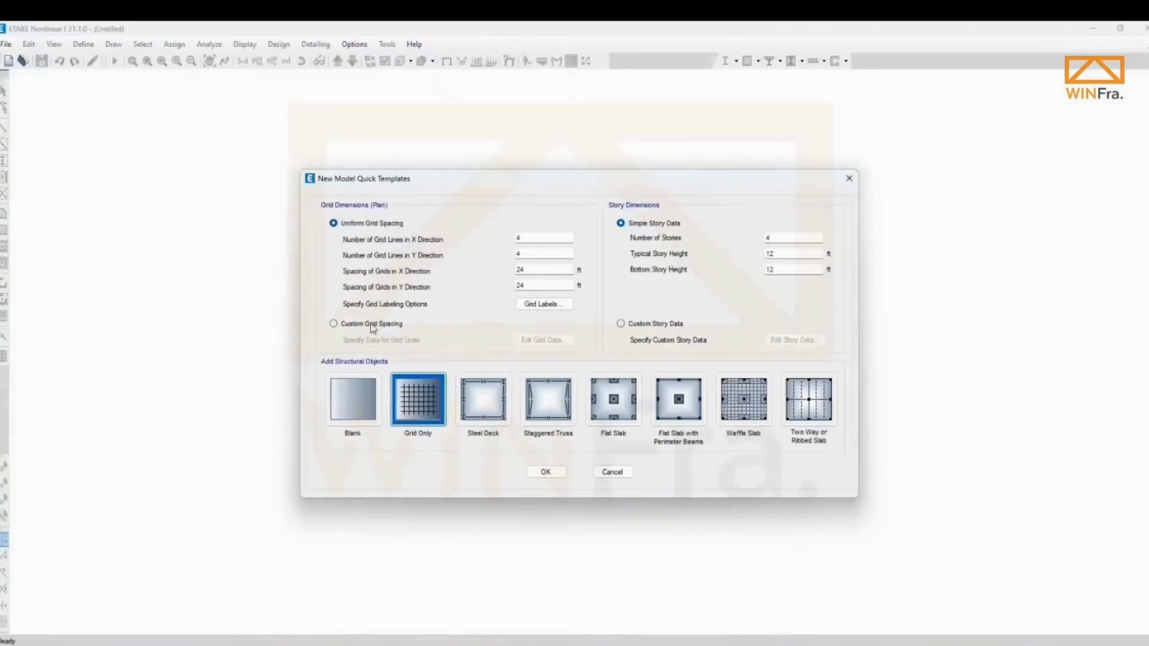
Choose custom grid spacing for the new model and open the grid data for editing.
{"action": "left_click", "coordinate": [375, 324]}
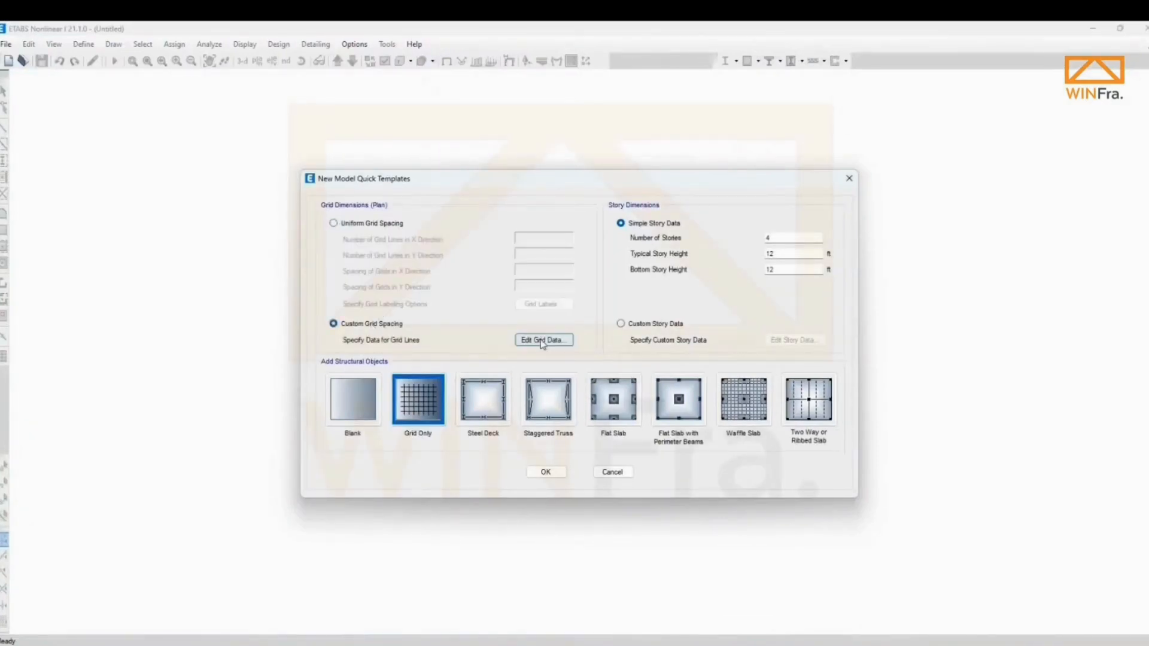
{"action": "left_click", "coordinate": [541, 340]}
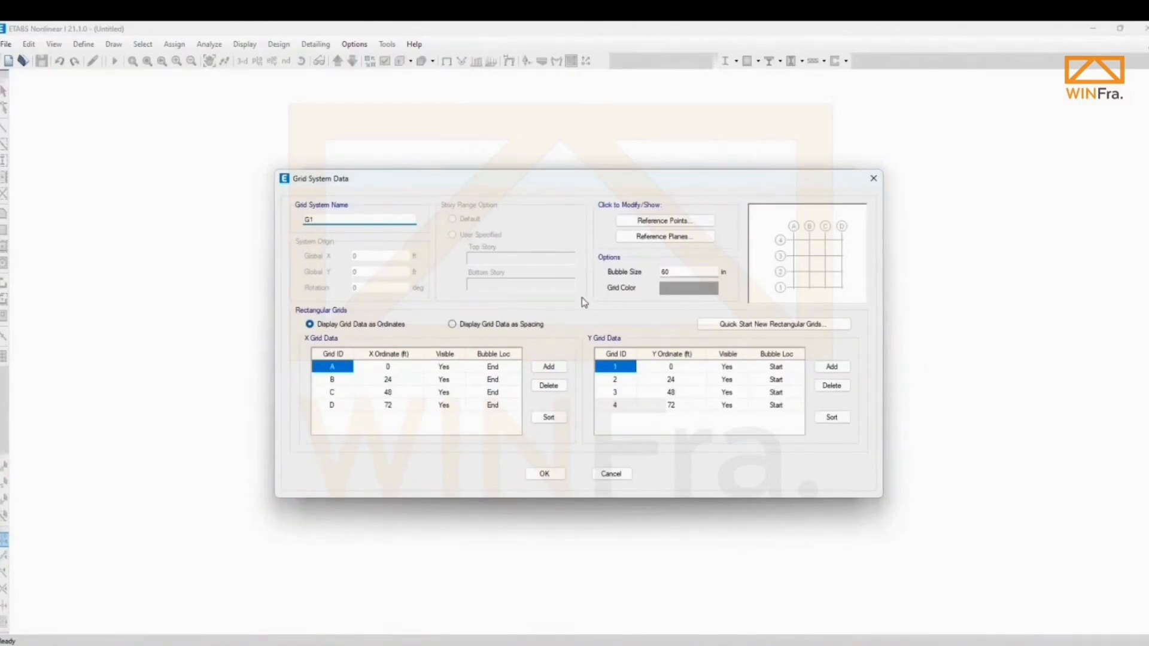
Check the column layout plan in GstarCAD, try 11 ft as grid A's X ordinate in ETABS, and reset it to 0 ft.
{"action": "left_click", "coordinate": [393, 367]}
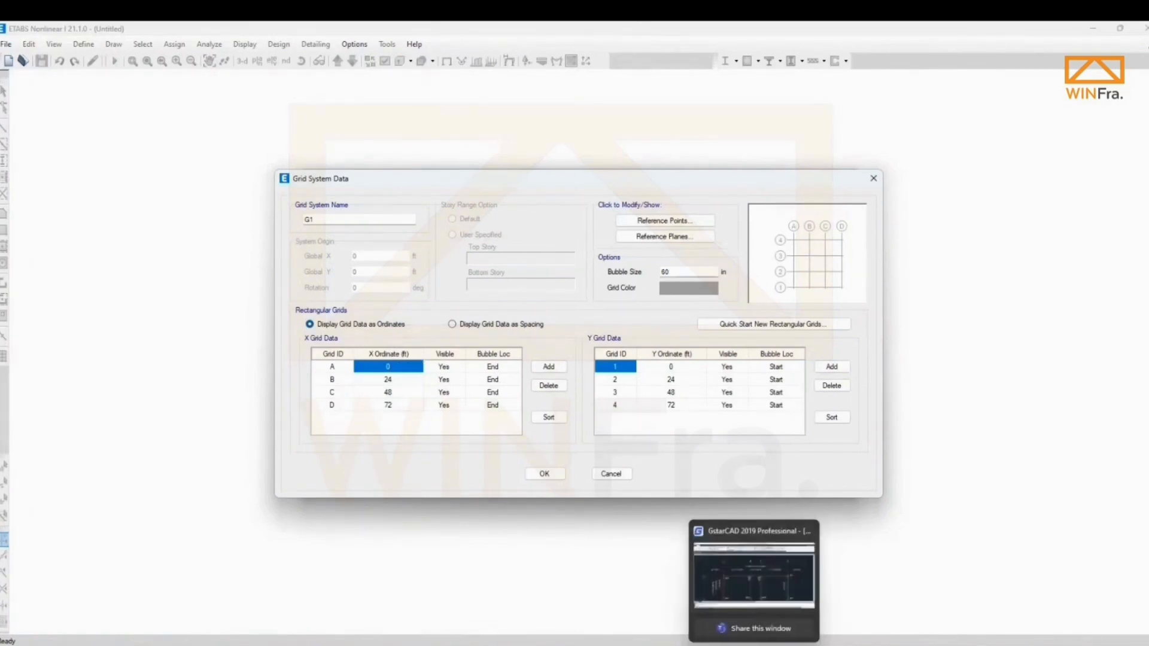
{"action": "left_click", "coordinate": [749, 604]}
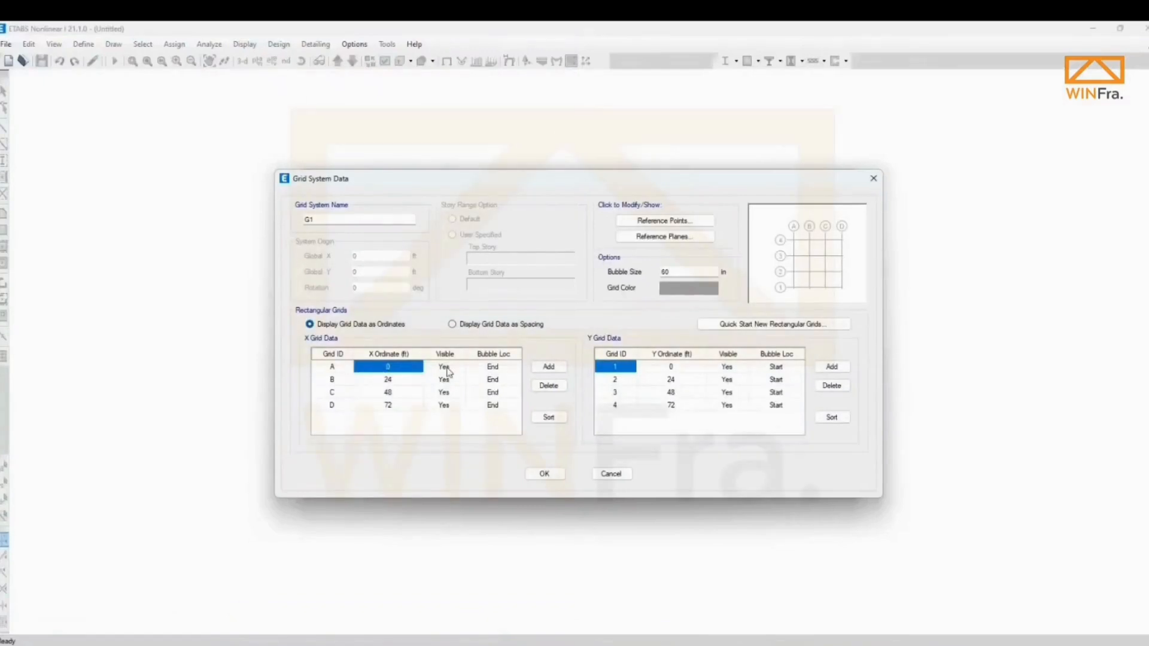
{"action": "type", "text": "11"}
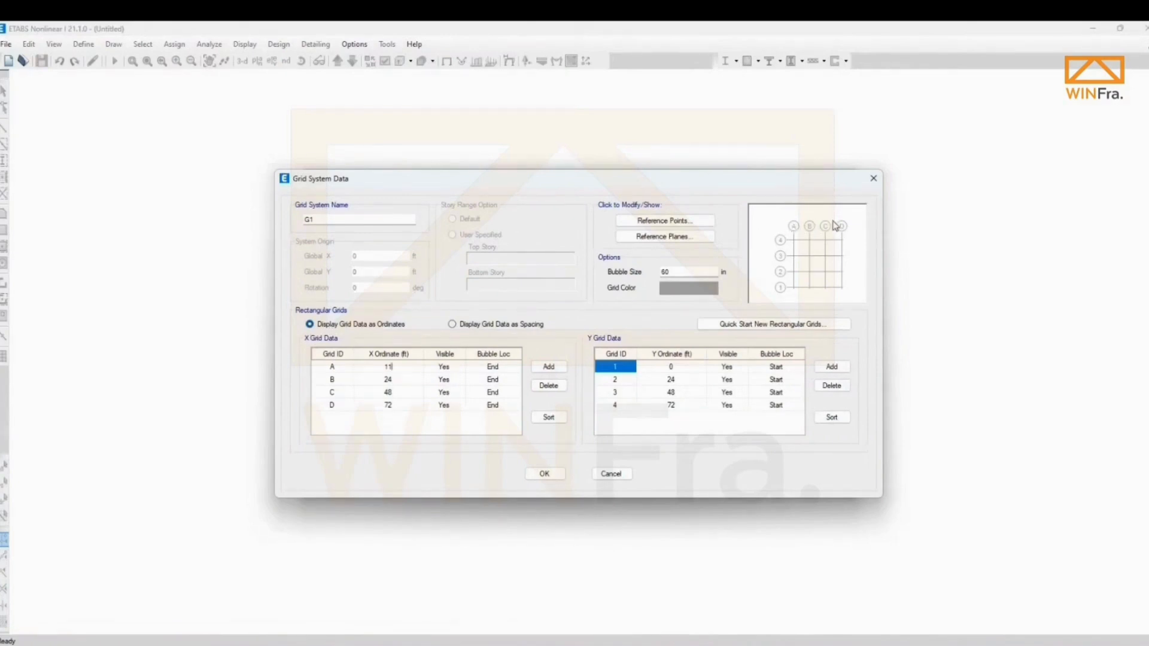
{"action": "left_click", "coordinate": [399, 381]}
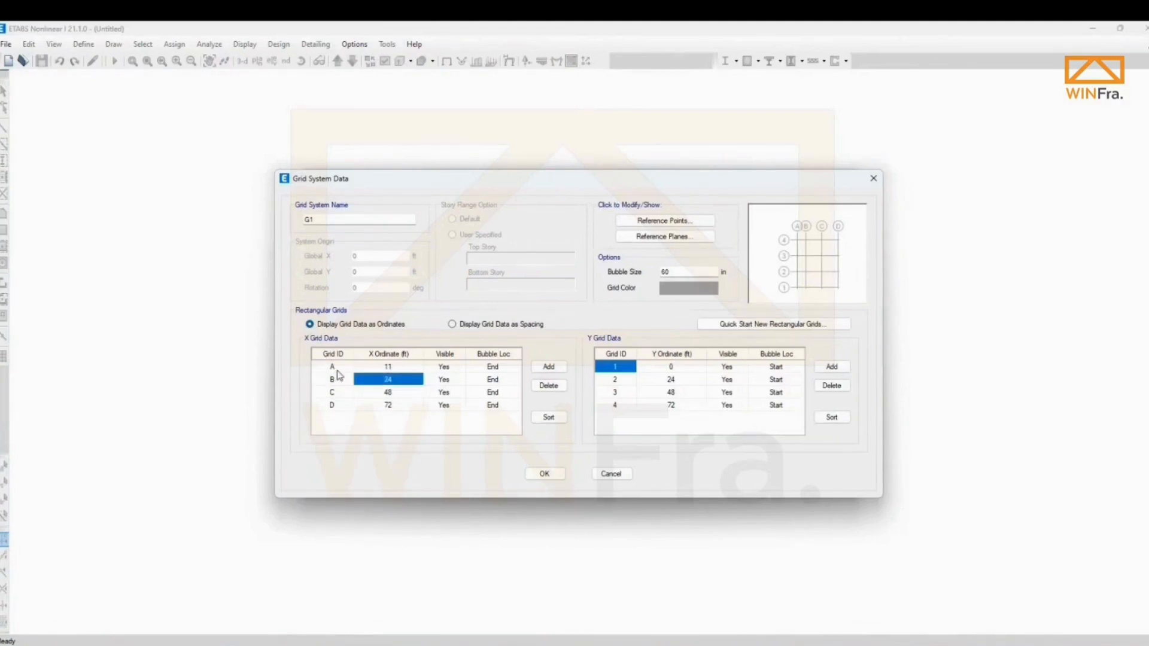
{"action": "left_click", "coordinate": [395, 370]}
{"action": "type", "text": "0"}
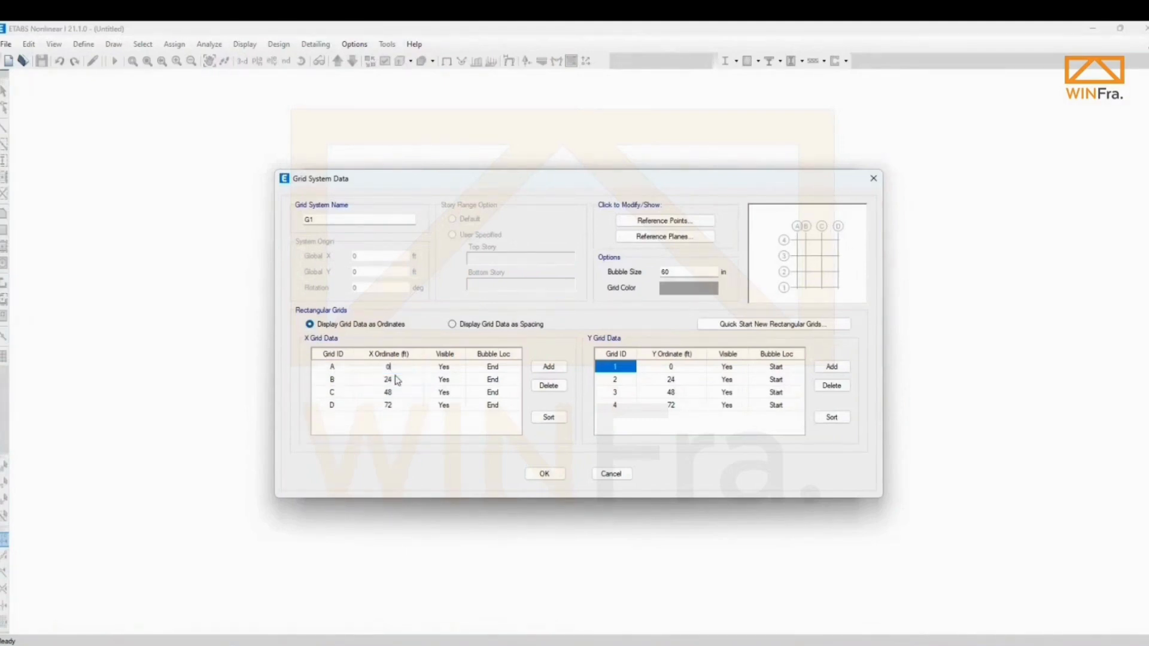
Check the spacing between grids A and B in GstarCAD and set grid B's X ordinate to 11 ft in ETABS.
{"action": "left_click", "coordinate": [397, 380]}
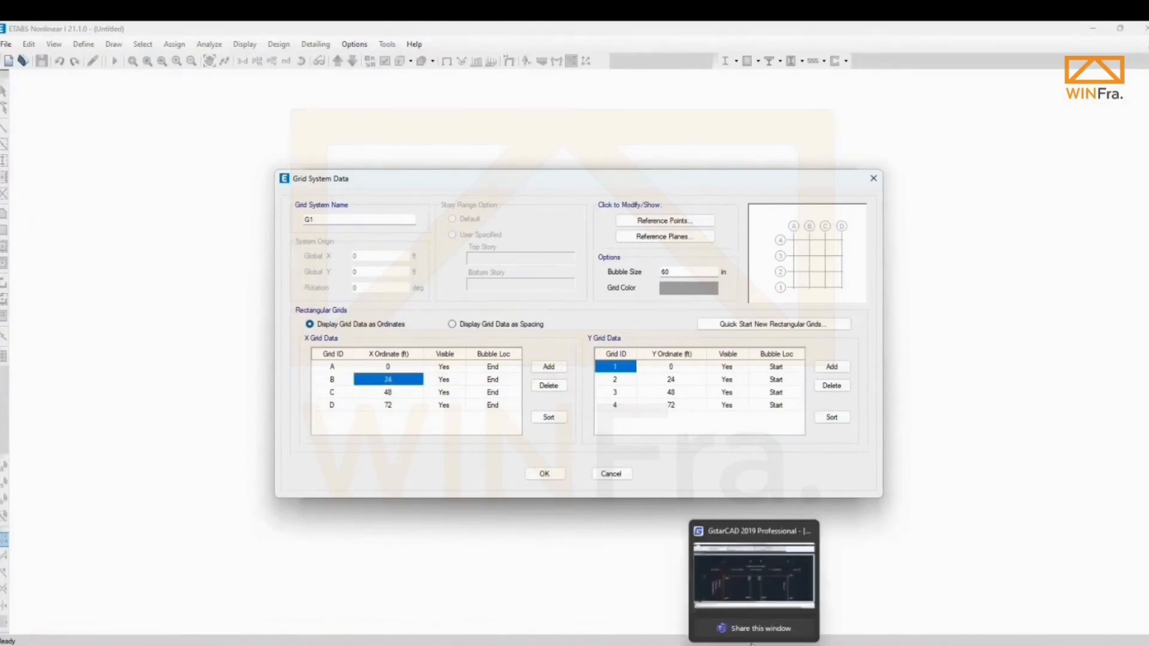
{"action": "left_click", "coordinate": [751, 644]}
{"action": "middle_click_drag", "start_coordinate": [403, 179], "coordinate": [395, 262]}
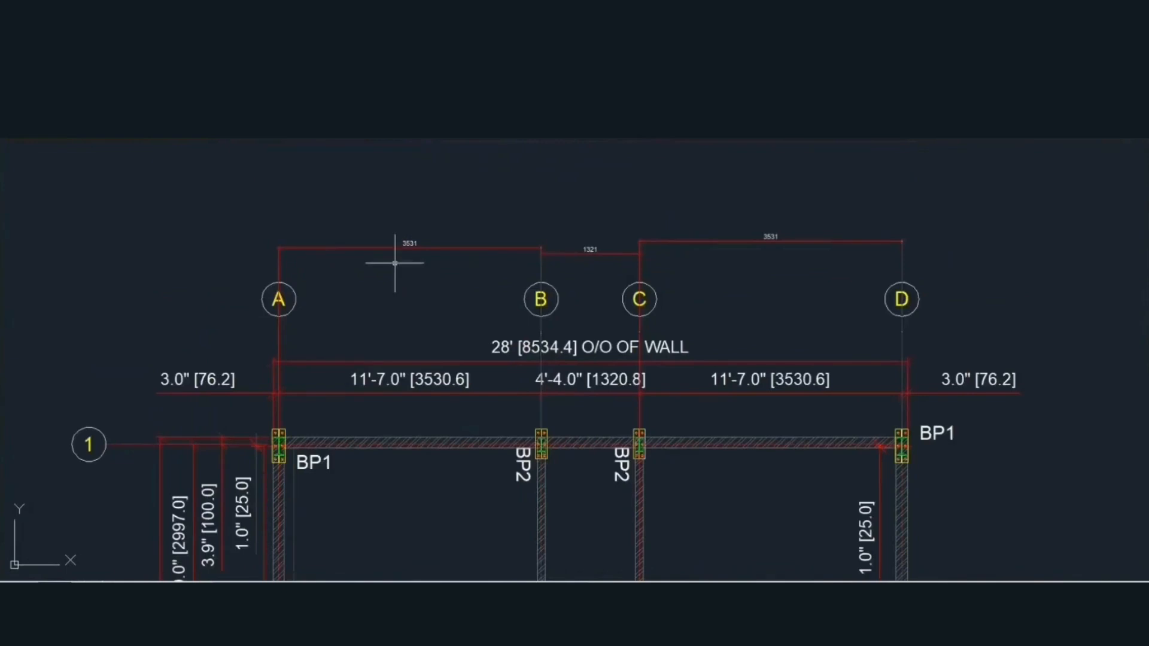
{"action": "middle_click_drag", "start_coordinate": [334, 377], "coordinate": [329, 303]}
{"action": "scroll", "coordinate": [328, 308], "scroll_direction": "up", "scroll_amount": 2}
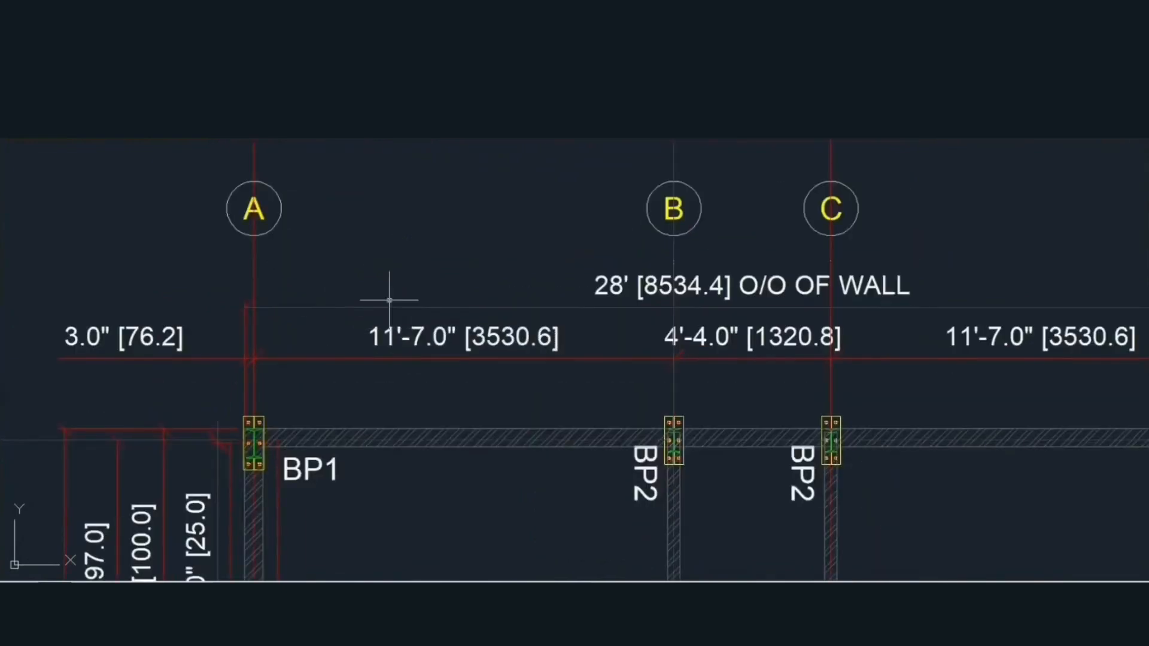
{"action": "scroll", "coordinate": [389, 301], "scroll_direction": "down", "scroll_amount": 2}
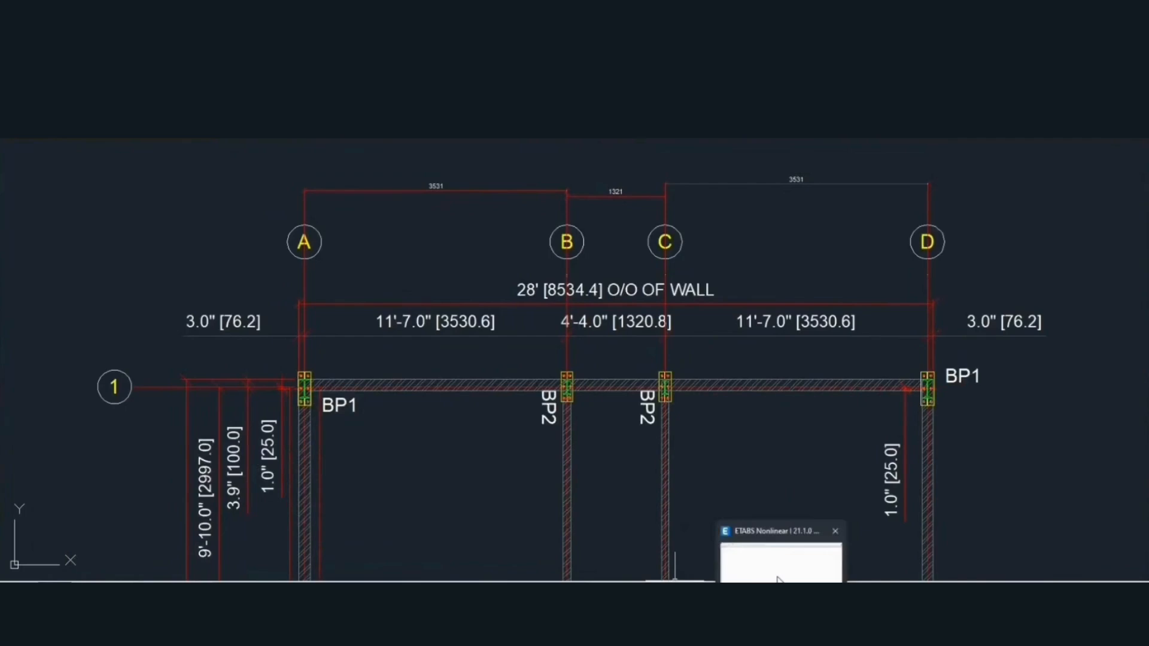
{"action": "left_click", "coordinate": [778, 579]}
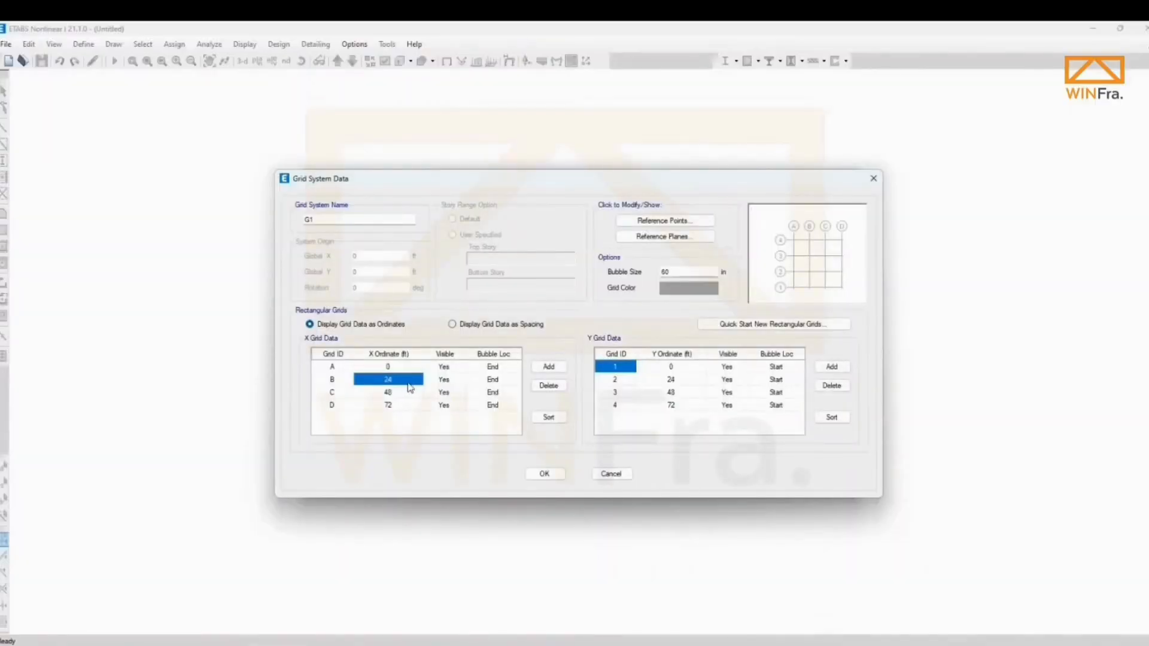
{"action": "type", "text": "11"}
Check the remaining column grid spacings in GstarCAD and set the X ordinates in ETABS to 4 ft for grid C and 11 ft for grid D.
{"action": "left_click", "coordinate": [406, 397]}
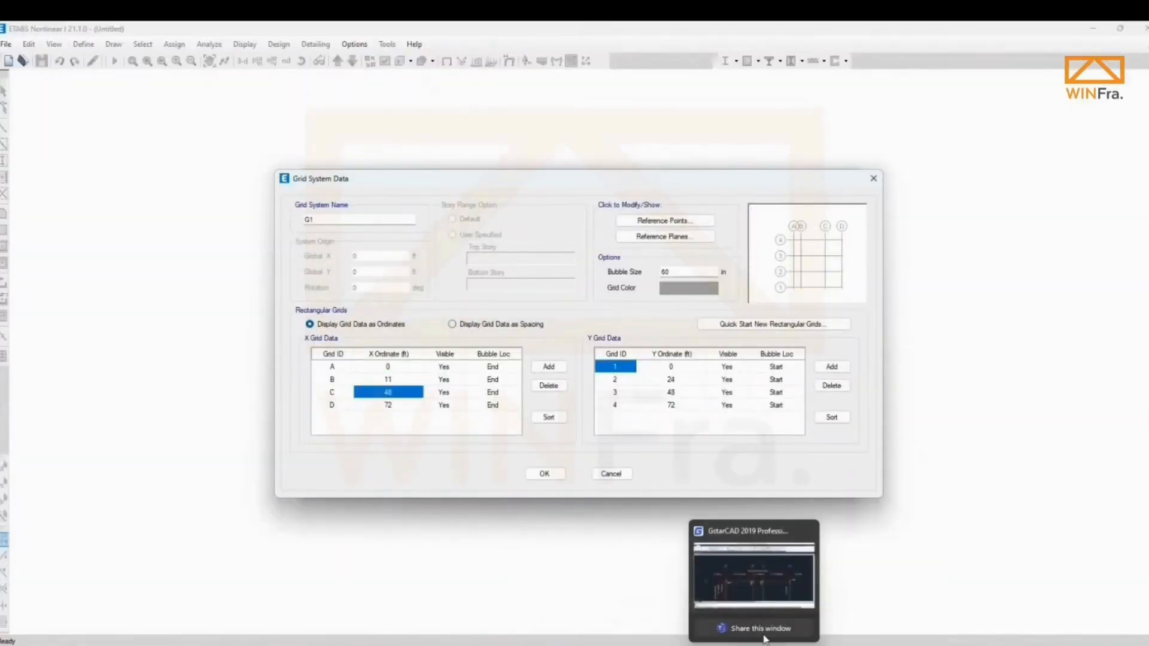
{"action": "left_click", "coordinate": [757, 575]}
{"action": "middle_click_drag", "start_coordinate": [649, 307], "coordinate": [508, 310]}
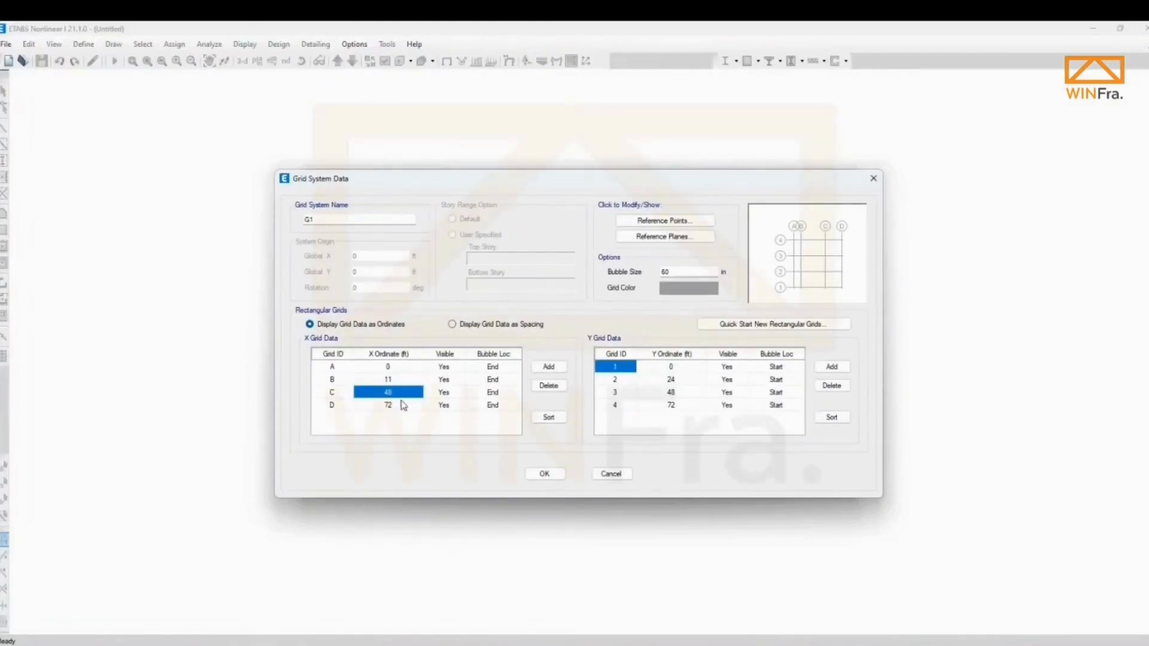
{"action": "type", "text": "4"}
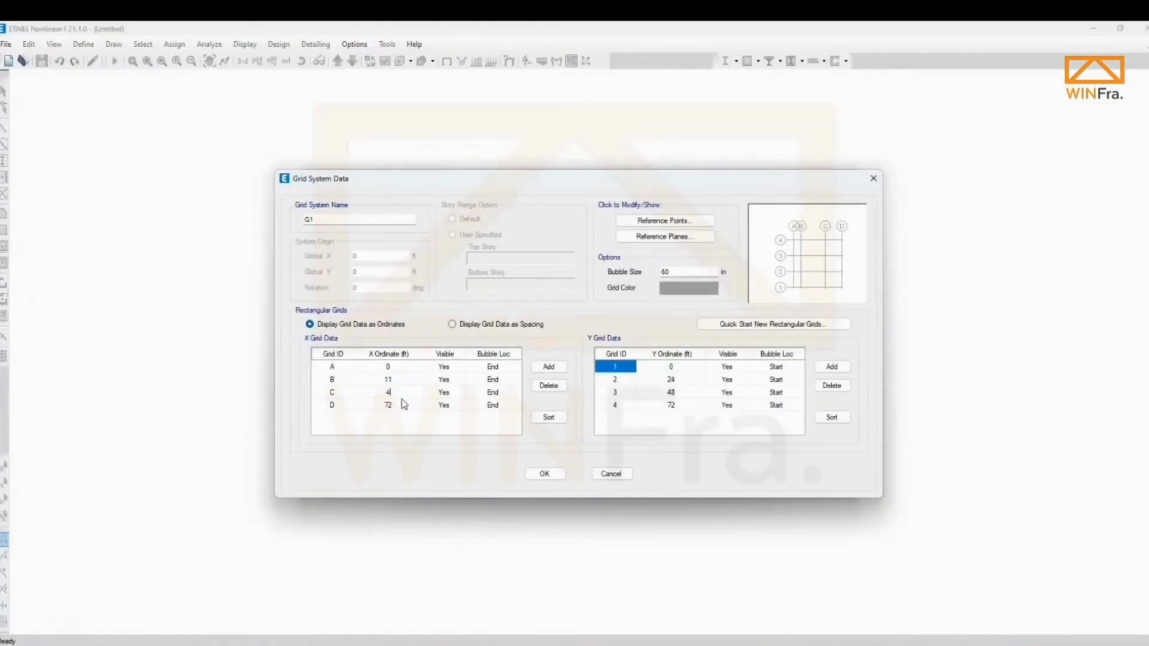
{"action": "left_click", "coordinate": [411, 406]}
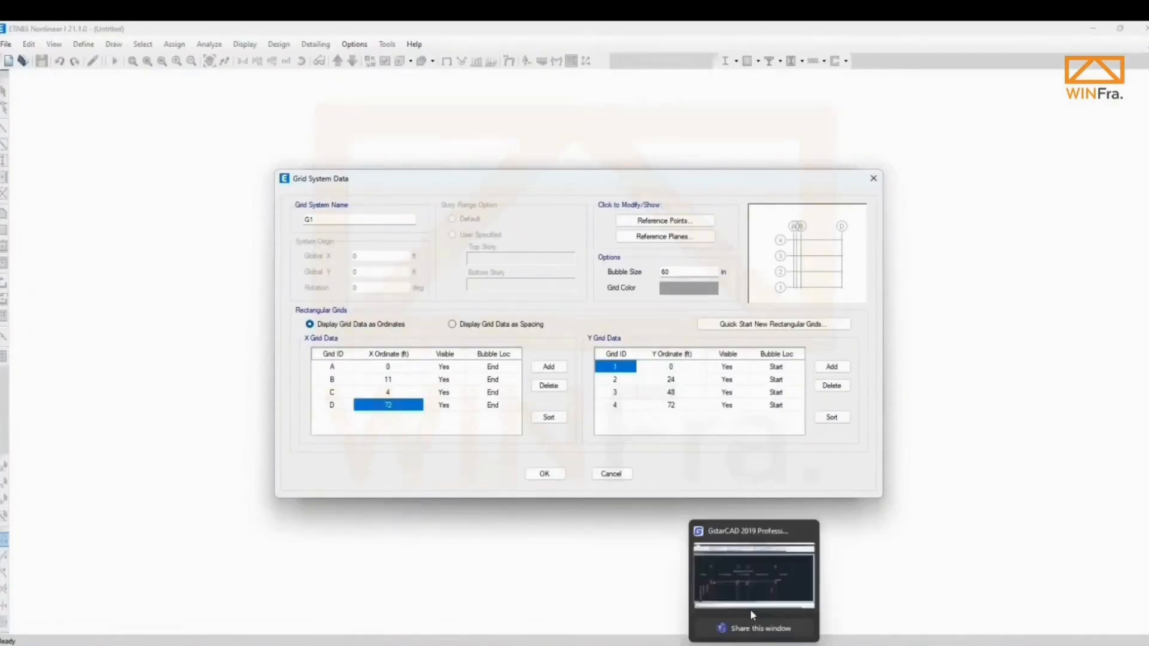
{"action": "left_click", "coordinate": [749, 609]}
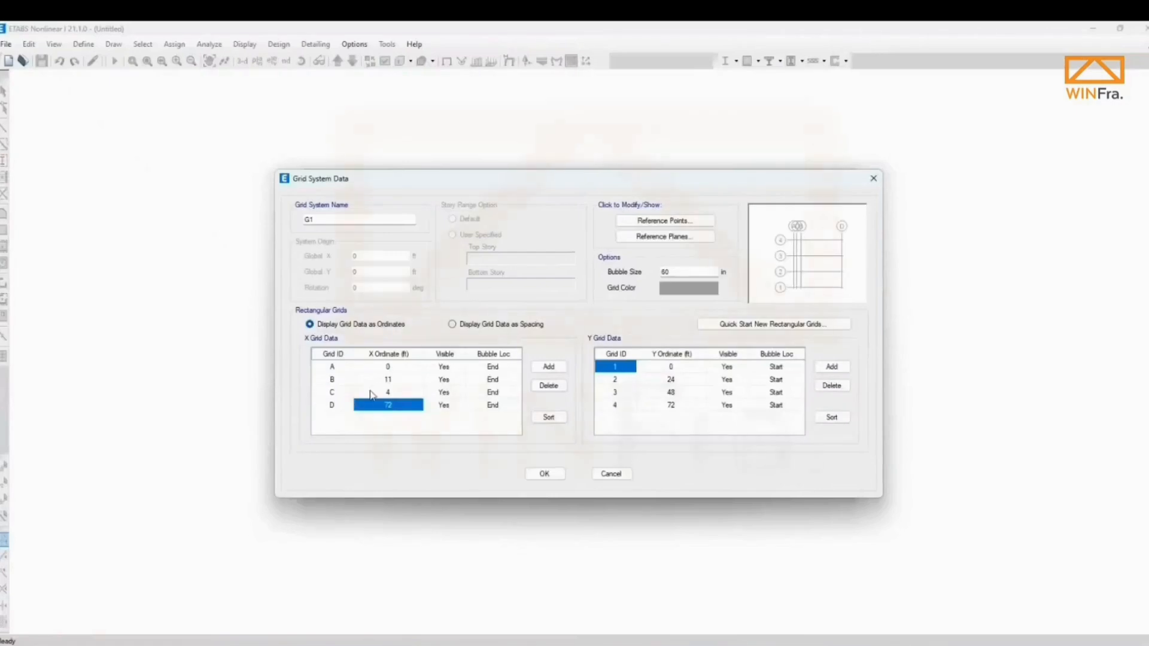
{"action": "type", "text": "11"}
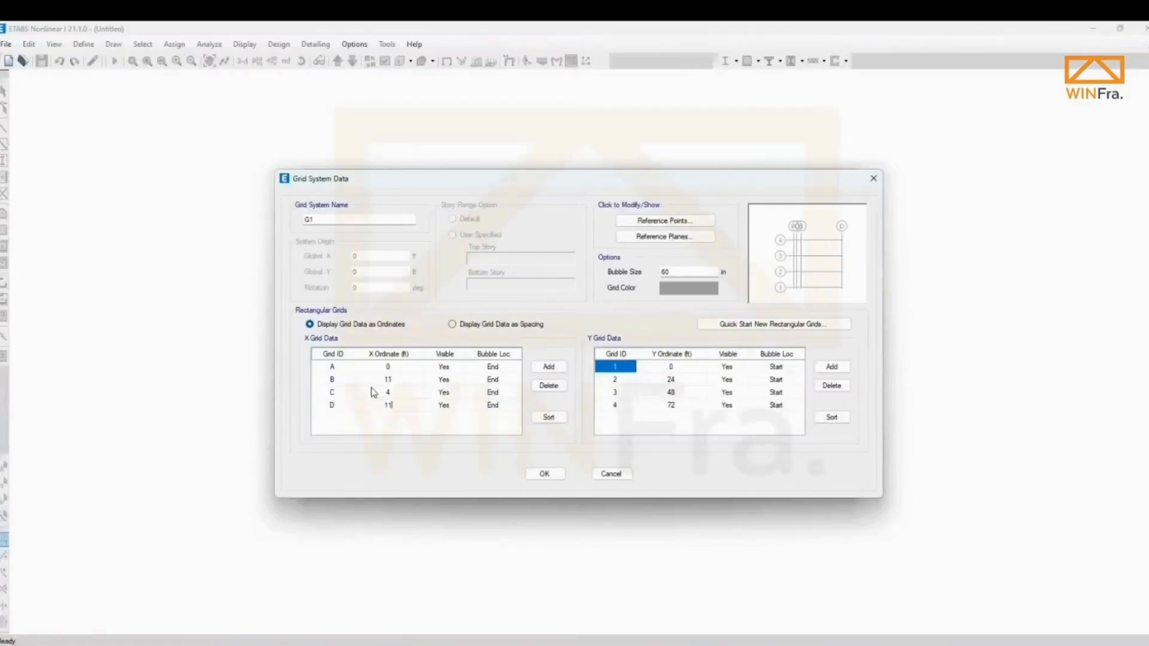
{"action": "key", "text": "Return"}
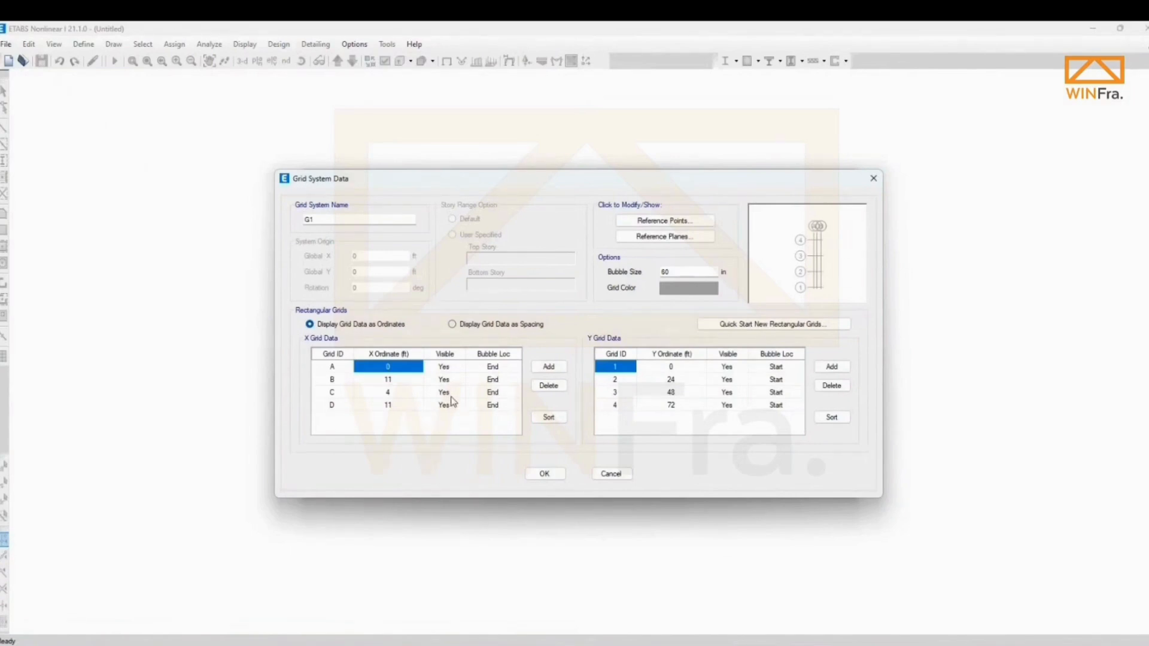
Display the rectangular grid data as spacing and switch back to ordinates.
{"action": "left_click", "coordinate": [377, 398]}
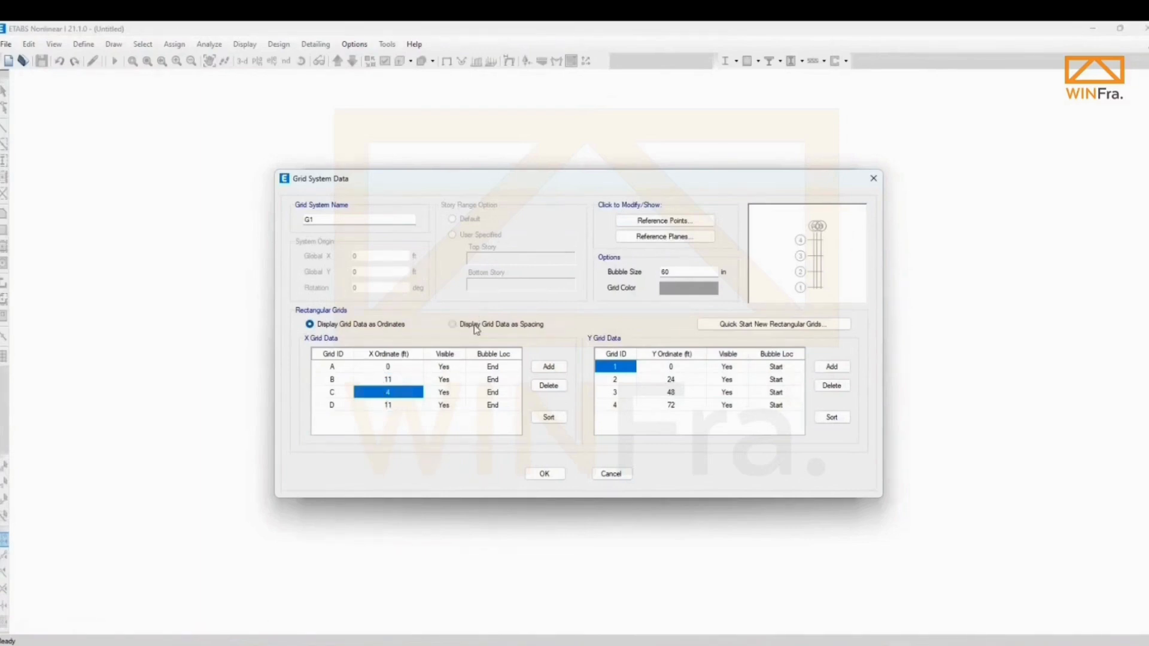
{"action": "left_click", "coordinate": [477, 326]}
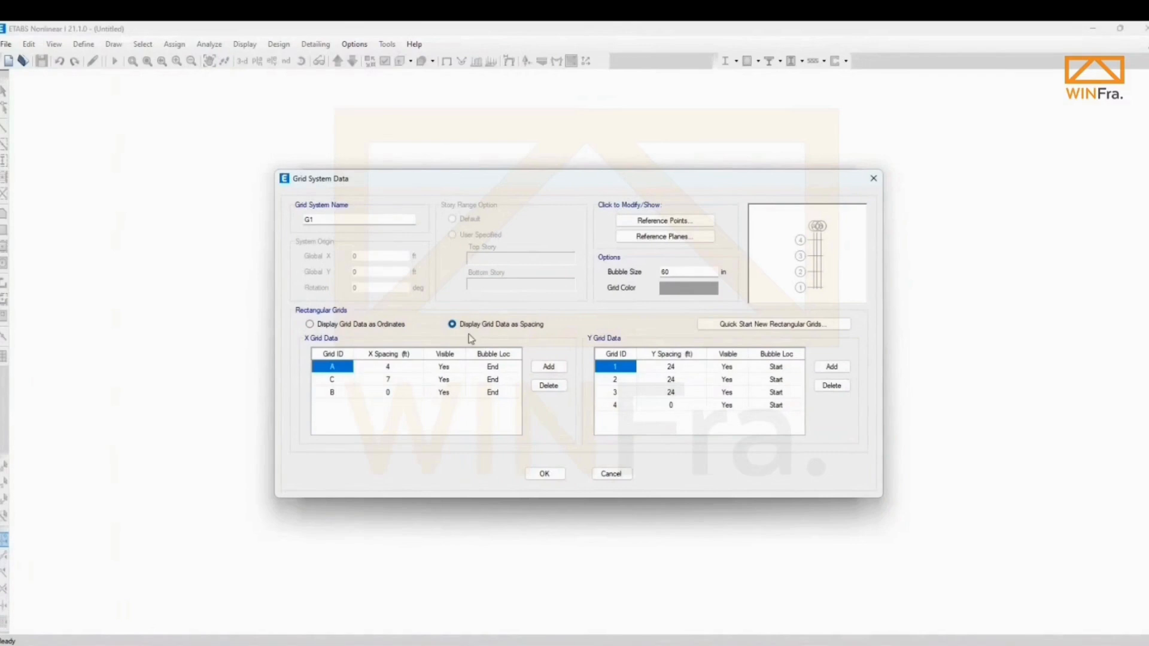
{"action": "left_click", "coordinate": [377, 326]}
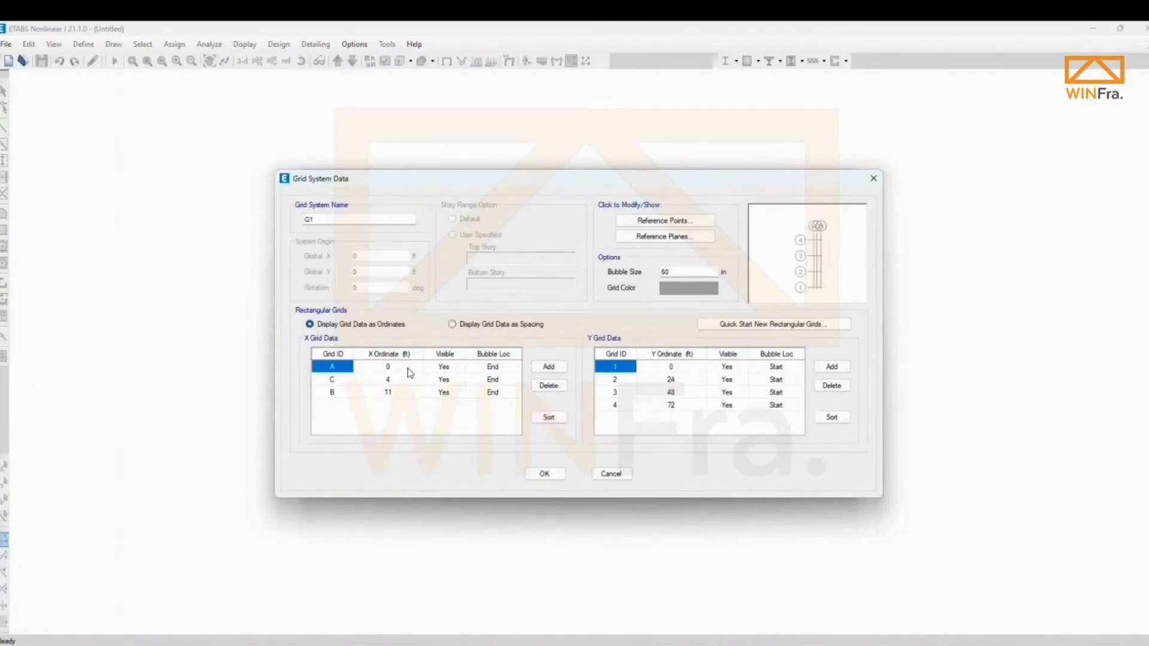
Rename the second X grid line as B and set its ordinate to 11 ft.
{"action": "left_click", "coordinate": [406, 368]}
{"action": "left_click", "coordinate": [399, 383]}
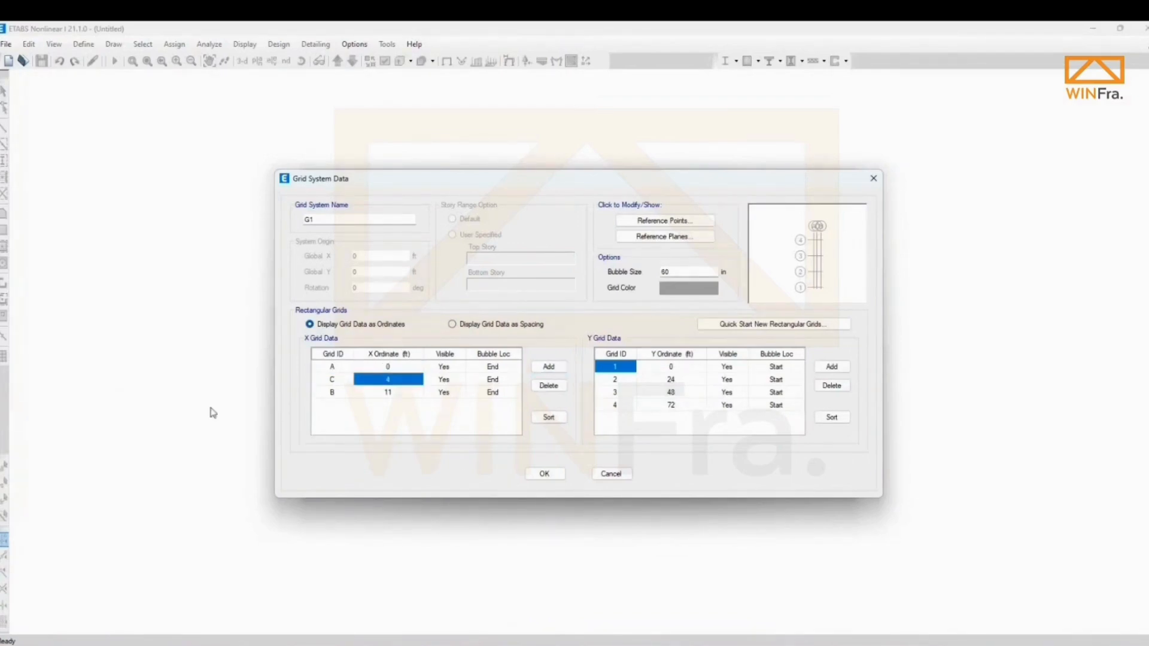
{"action": "left_click", "coordinate": [342, 384]}
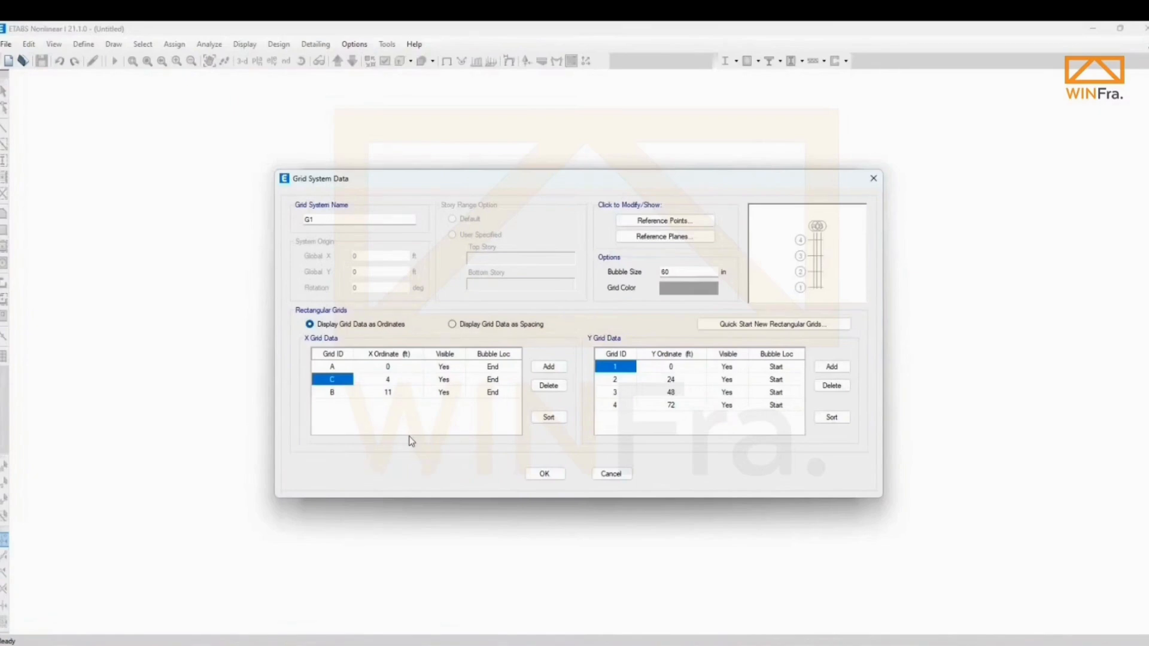
{"action": "type", "text": "B"}
{"action": "left_click", "coordinate": [405, 379]}
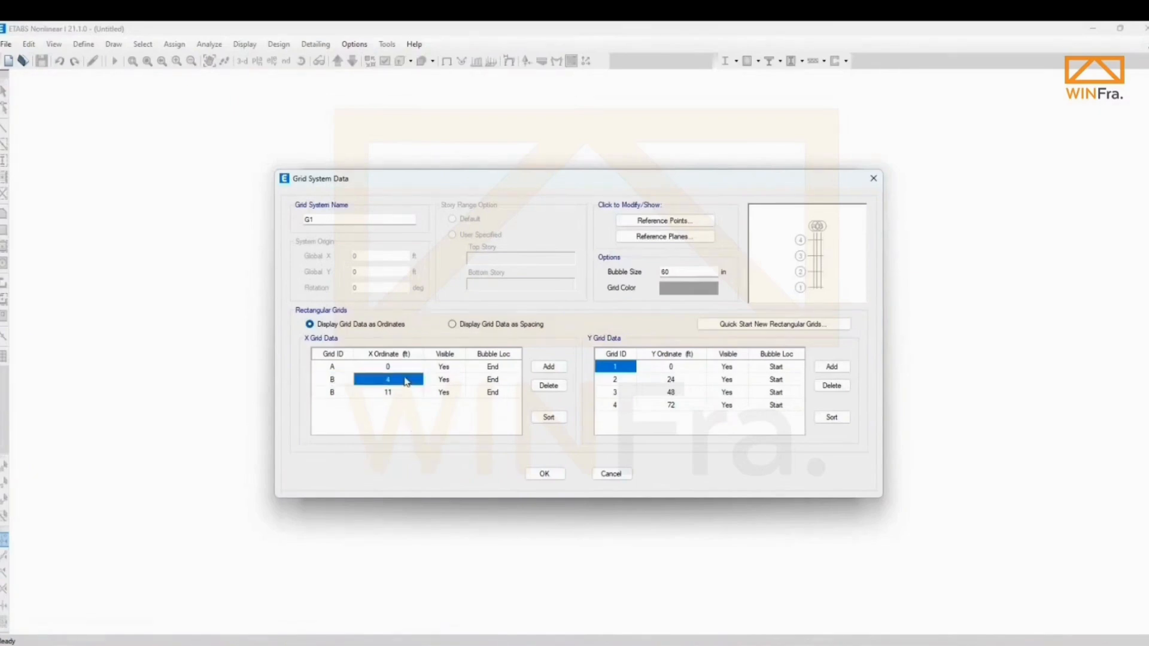
{"action": "type", "text": "11"}
Rename the third X grid line as C and set its ordinate to 15 ft.
{"action": "left_click", "coordinate": [335, 395]}
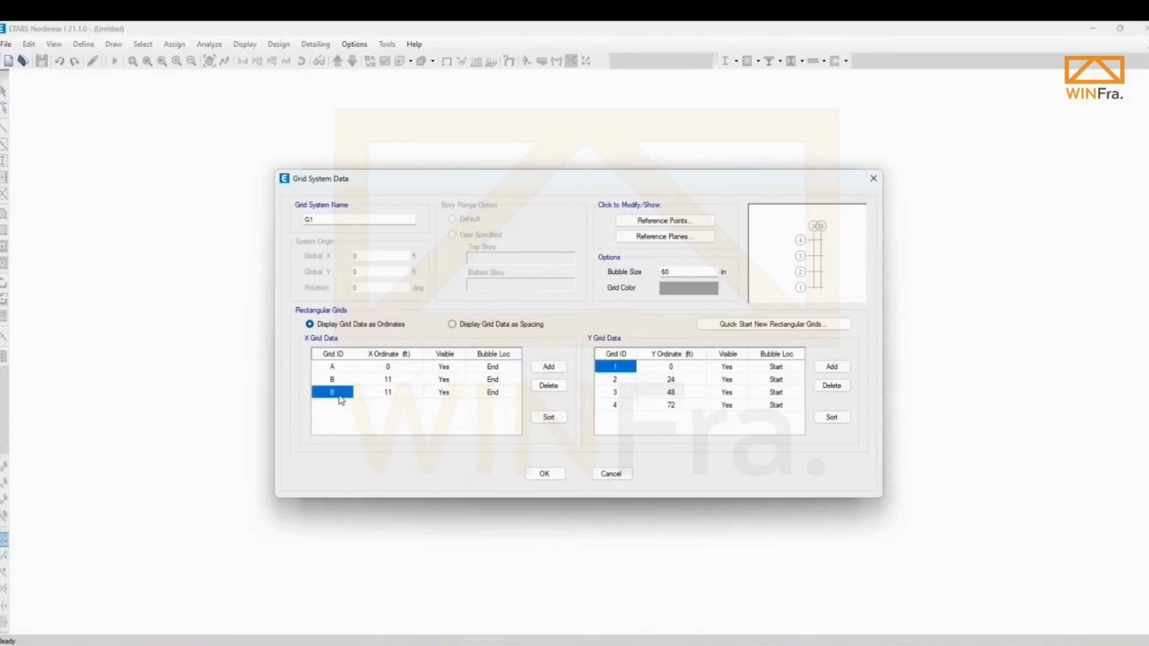
{"action": "type", "text": "C"}
{"action": "left_click", "coordinate": [422, 392]}
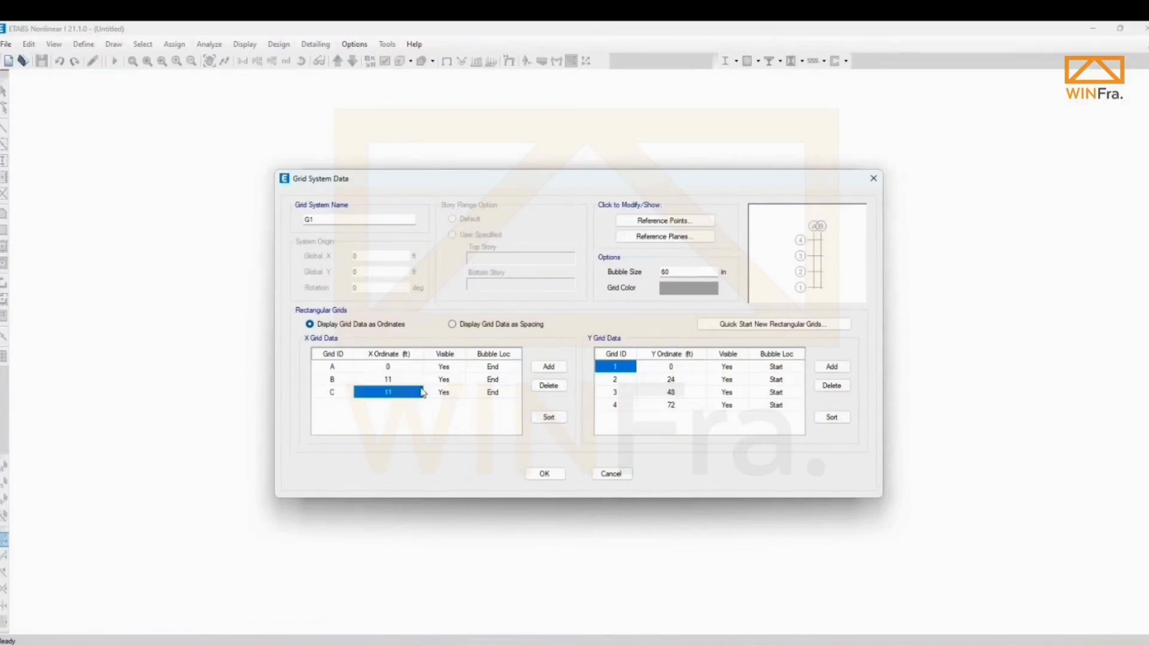
{"action": "type", "text": "15"}
Add X grid line D and set its ordinate to 26 ft.
{"action": "left_click", "coordinate": [549, 366]}
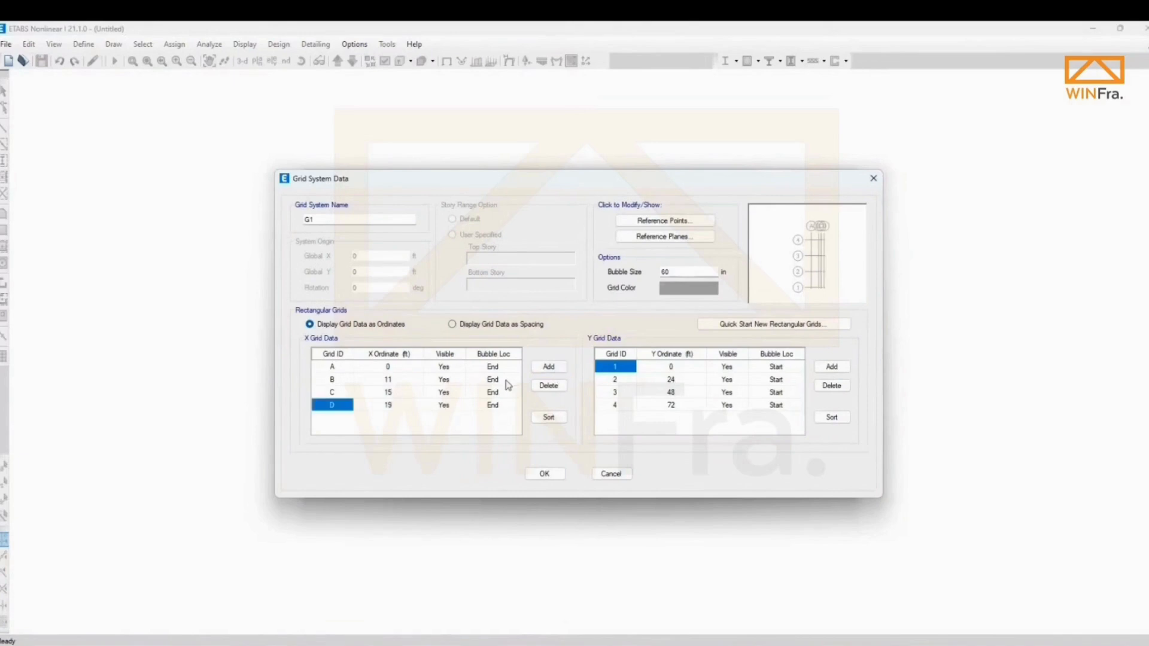
{"action": "left_click", "coordinate": [405, 411]}
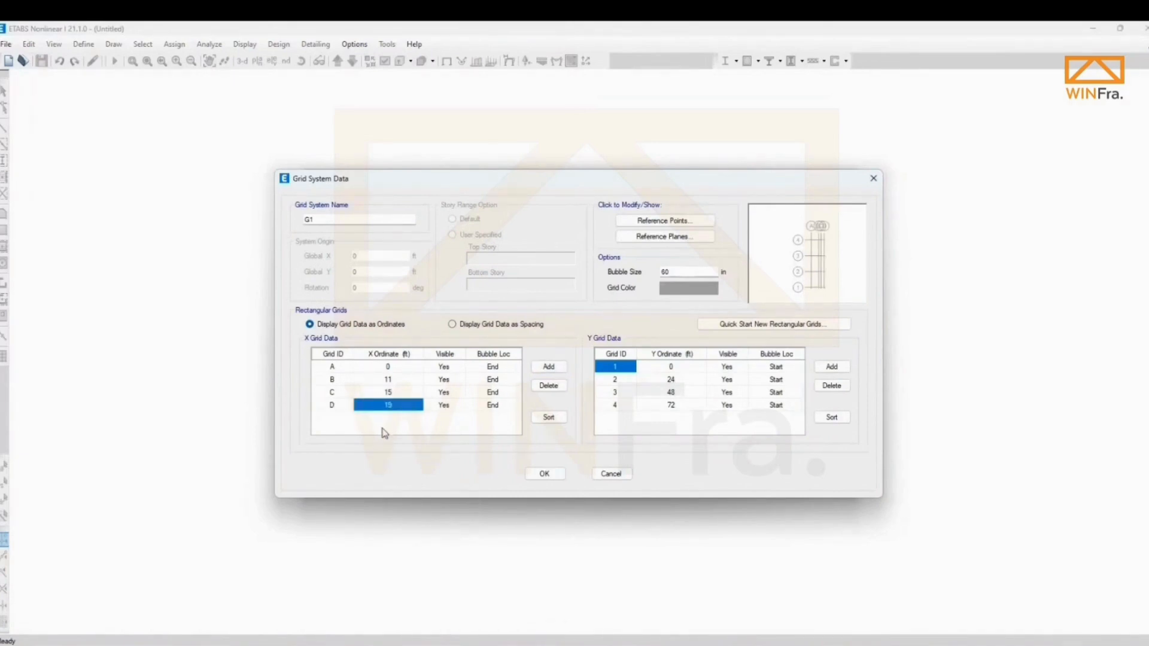
{"action": "type", "text": "26"}
{"action": "left_click", "coordinate": [405, 371]}
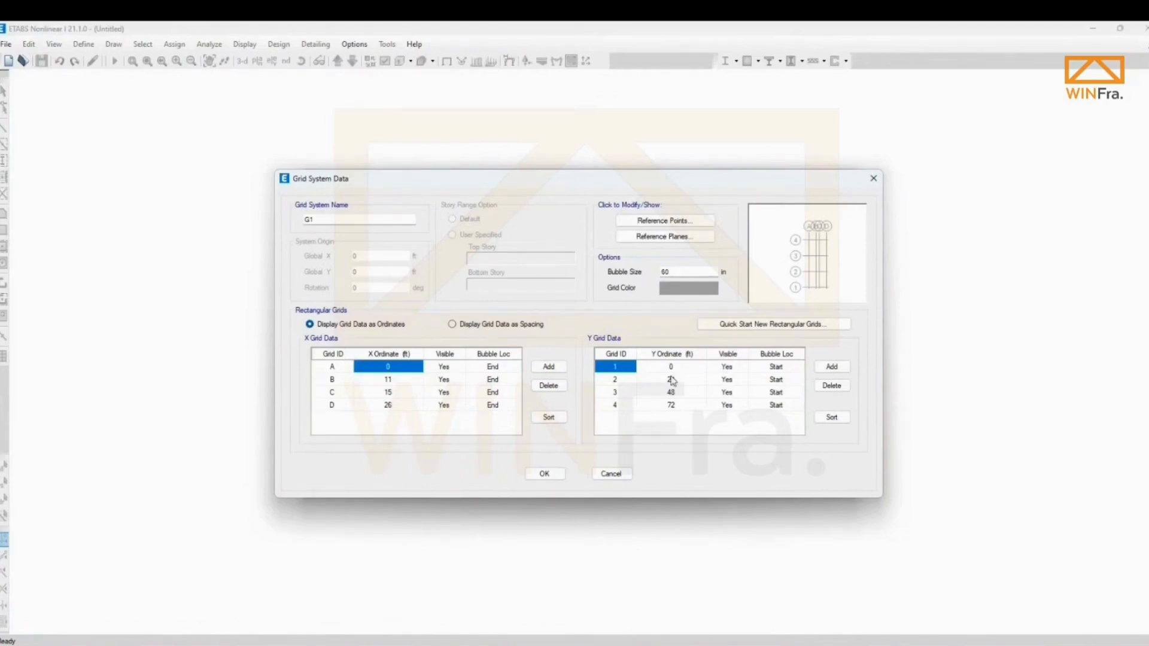
In GstarCAD, examine the spacing dimensions between grid lines 1 to 11 of the base plate and anchor bolts setting layout.
{"action": "left_click", "coordinate": [680, 369]}
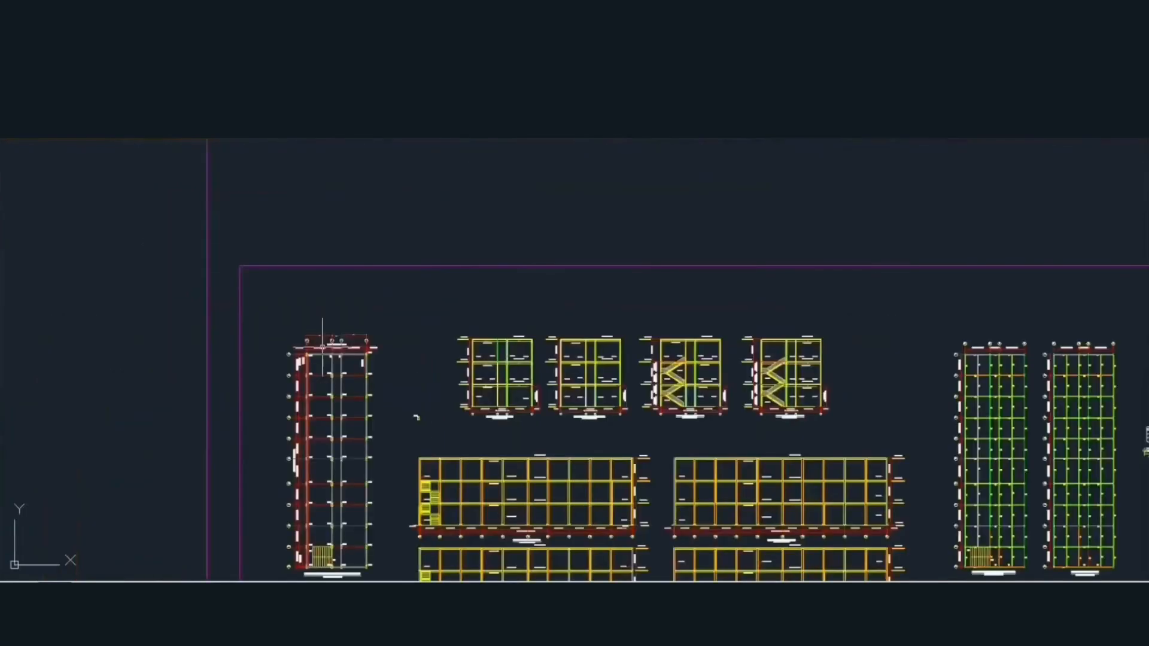
{"action": "middle_click_drag", "start_coordinate": [339, 470], "coordinate": [299, 336]}
{"action": "scroll", "coordinate": [305, 365], "scroll_direction": "up", "scroll_amount": 6}
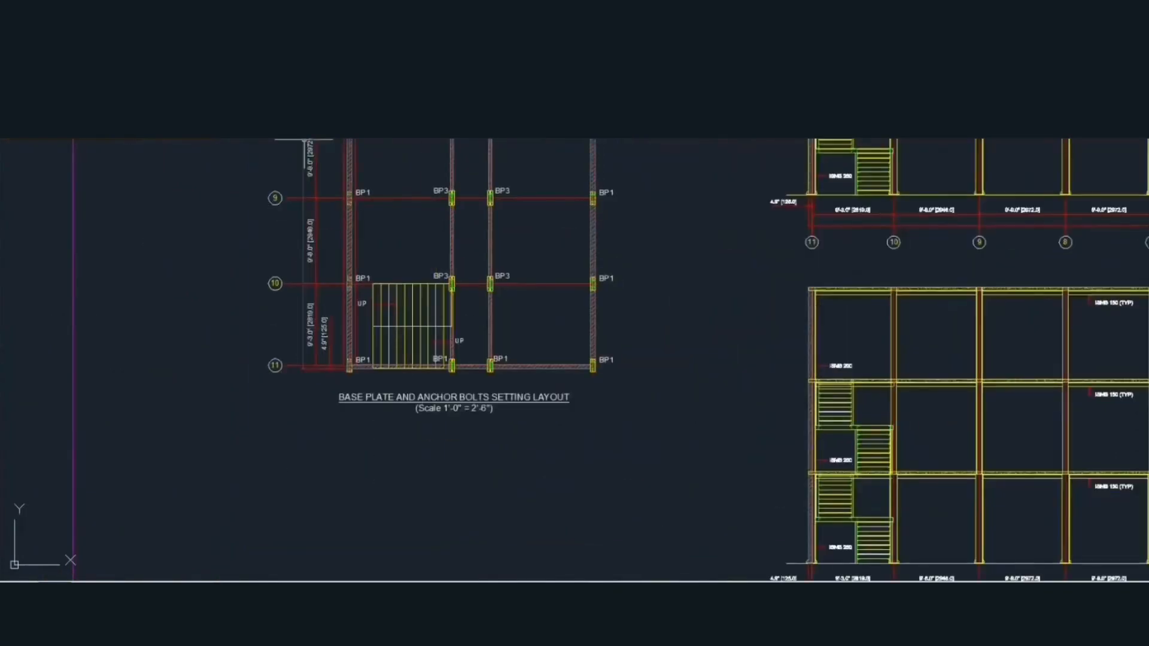
{"action": "middle_click_drag", "start_coordinate": [304, 140], "coordinate": [316, 450]}
{"action": "middle_click_drag", "start_coordinate": [317, 328], "coordinate": [330, 460]}
{"action": "scroll", "coordinate": [330, 459], "scroll_direction": "down", "scroll_amount": 6}
{"action": "scroll", "coordinate": [336, 332], "scroll_direction": "up", "scroll_amount": 6}
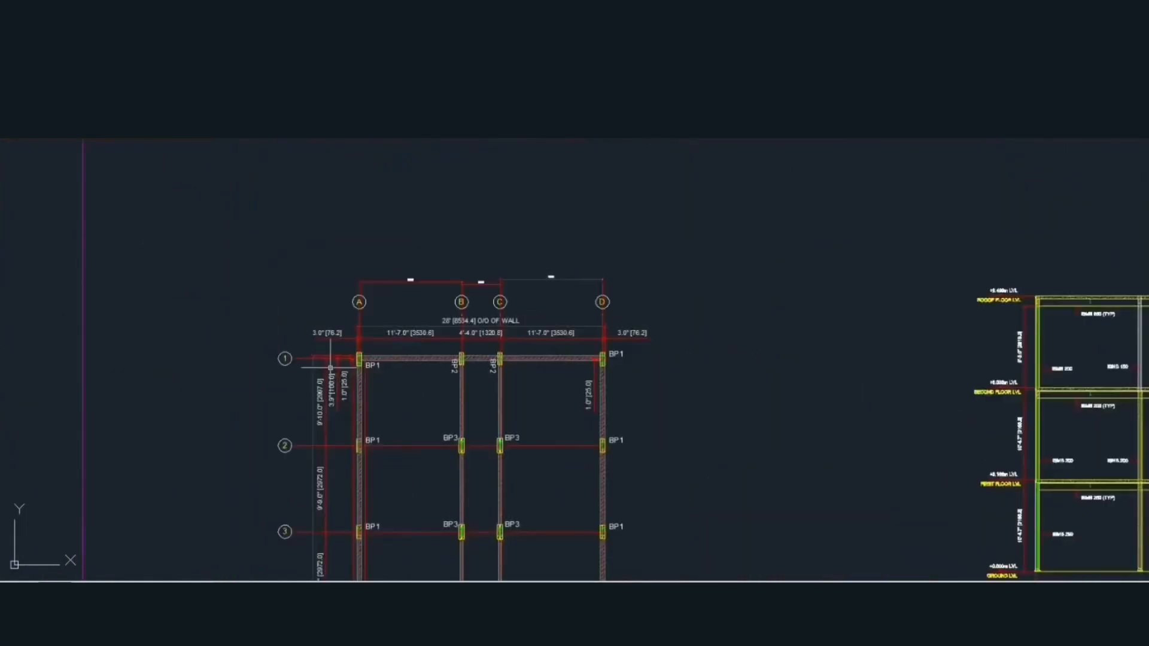
{"action": "scroll", "coordinate": [330, 367], "scroll_direction": "up", "scroll_amount": 2}
{"action": "scroll", "coordinate": [287, 317], "scroll_direction": "down", "scroll_amount": 2}
{"action": "middle_click_drag", "start_coordinate": [303, 415], "coordinate": [301, 369]}
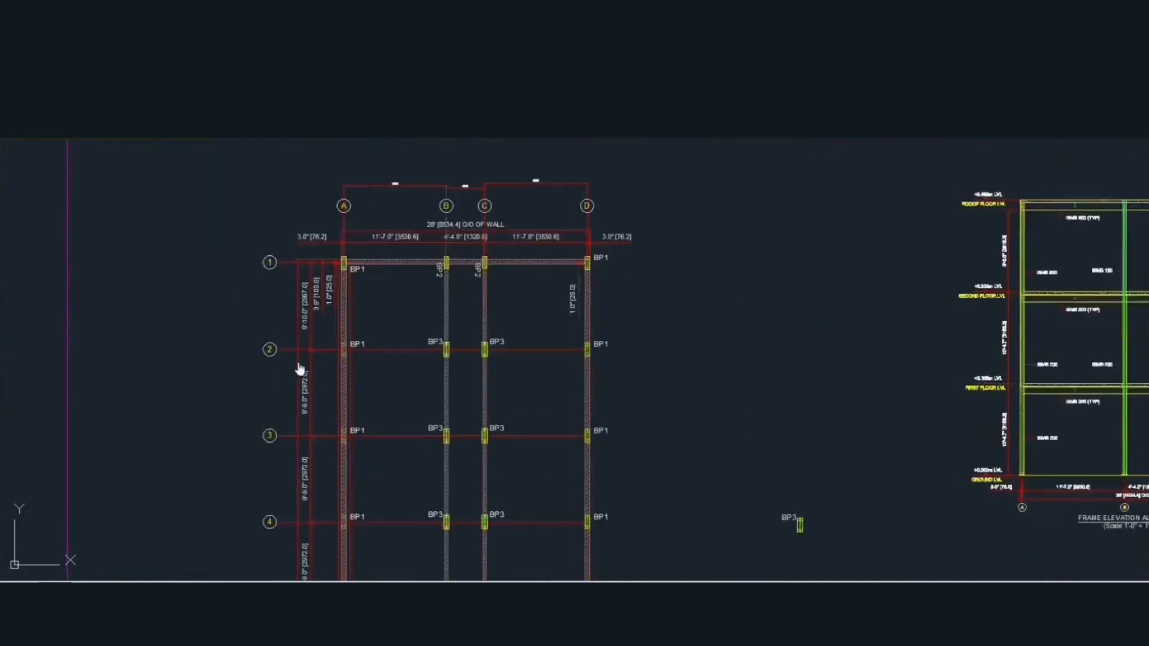
{"action": "scroll", "coordinate": [301, 363], "scroll_direction": "down", "scroll_amount": 2}
{"action": "middle_click_drag", "start_coordinate": [316, 522], "coordinate": [329, 225]}
{"action": "scroll", "coordinate": [307, 386], "scroll_direction": "up", "scroll_amount": 2}
{"action": "scroll", "coordinate": [307, 386], "scroll_direction": "down", "scroll_amount": 2}
{"action": "scroll", "coordinate": [320, 299], "scroll_direction": "up", "scroll_amount": 2}
{"action": "scroll", "coordinate": [329, 277], "scroll_direction": "down", "scroll_amount": 2}
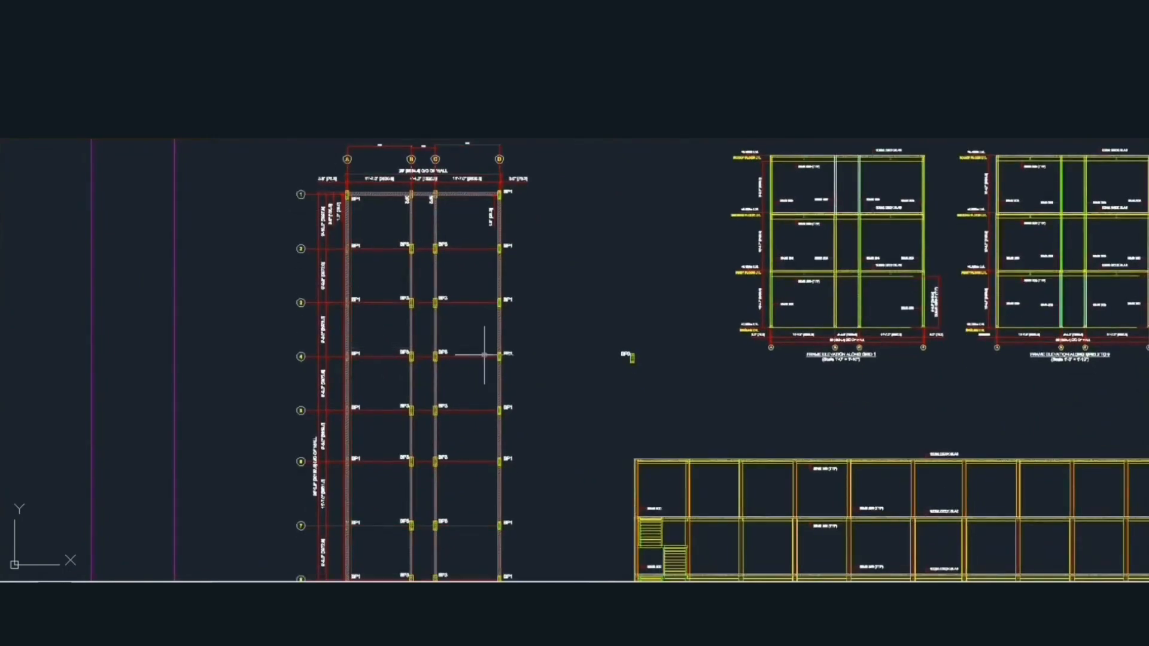
Return from the layout drawing to ETABS and set the Y ordinate of grid line 1 to 99 ft.
{"action": "middle_click_drag", "start_coordinate": [484, 355], "coordinate": [517, 383]}
{"action": "scroll", "coordinate": [335, 226], "scroll_direction": "up", "scroll_amount": 2}
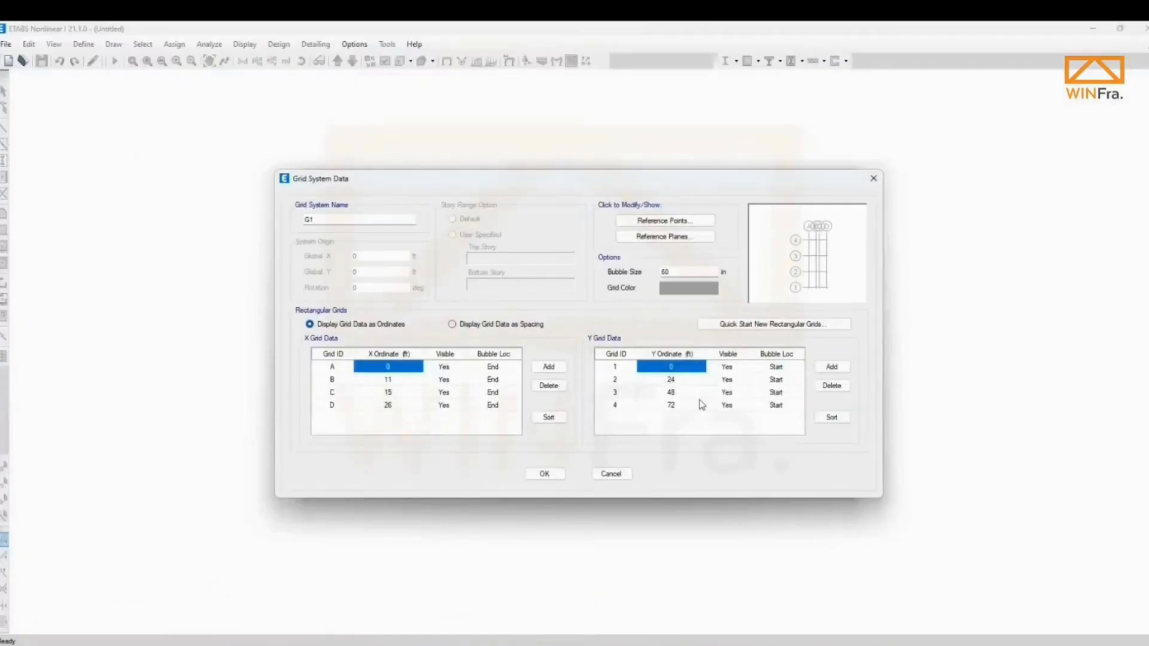
{"action": "left_click", "coordinate": [679, 368]}
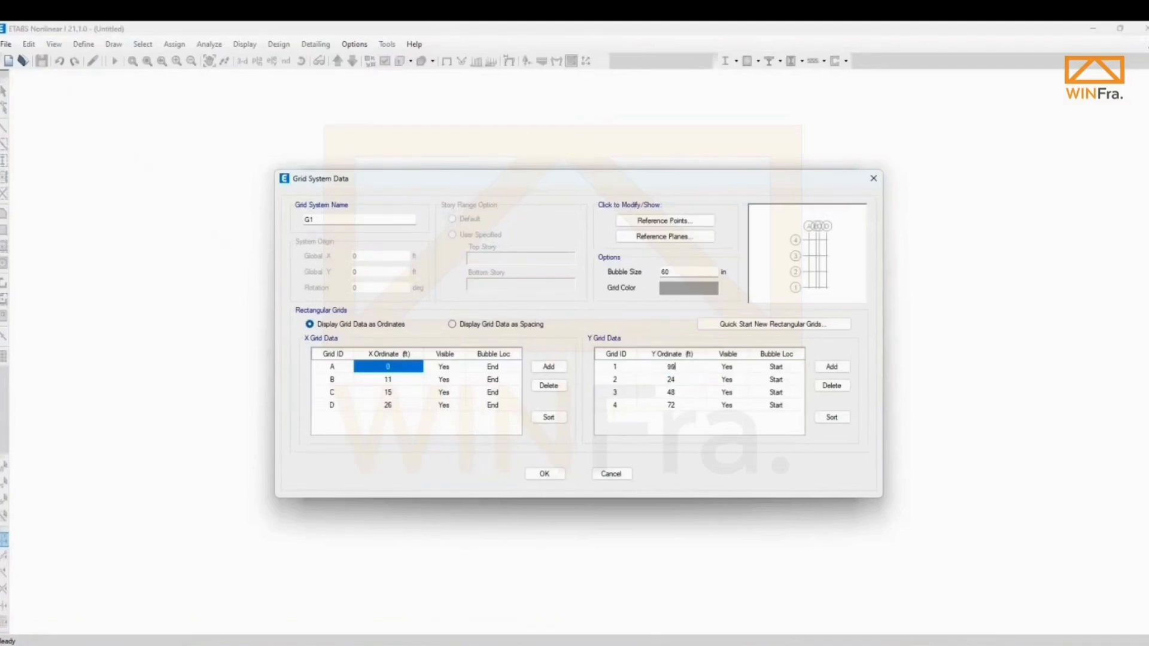
Check the grid spacing in the GstarCAD layout and set the ETABS Y ordinates of grid lines 2 and 3 to 90 ft and 81 ft.
{"action": "left_click", "coordinate": [686, 380]}
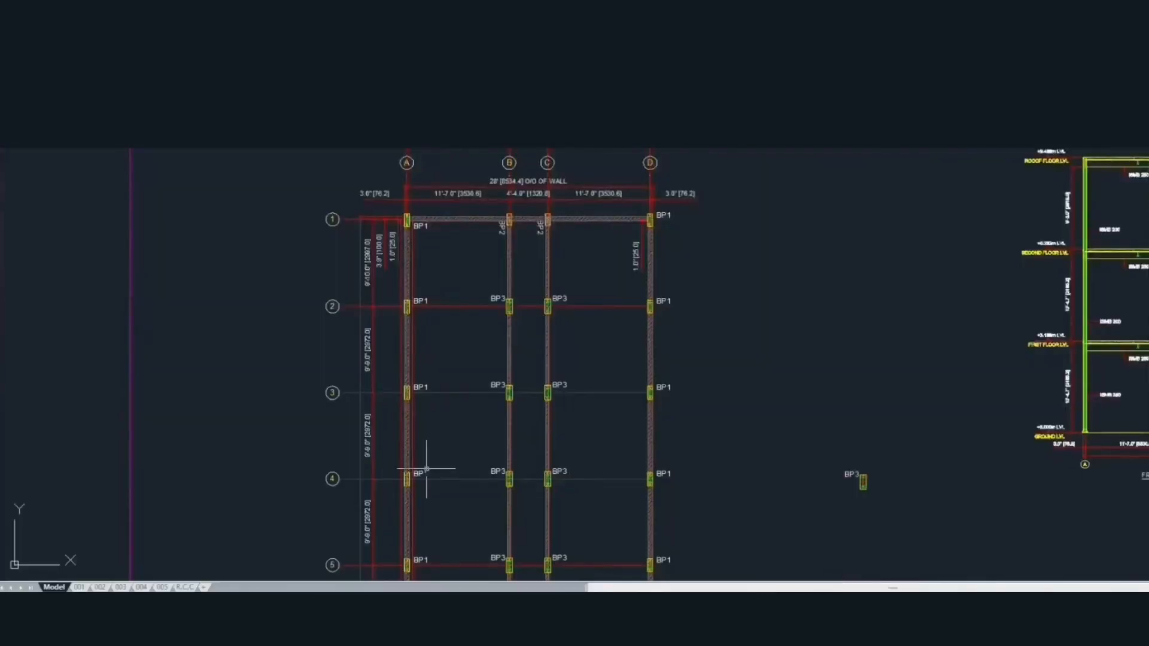
{"action": "middle_click_drag", "start_coordinate": [423, 467], "coordinate": [417, 414]}
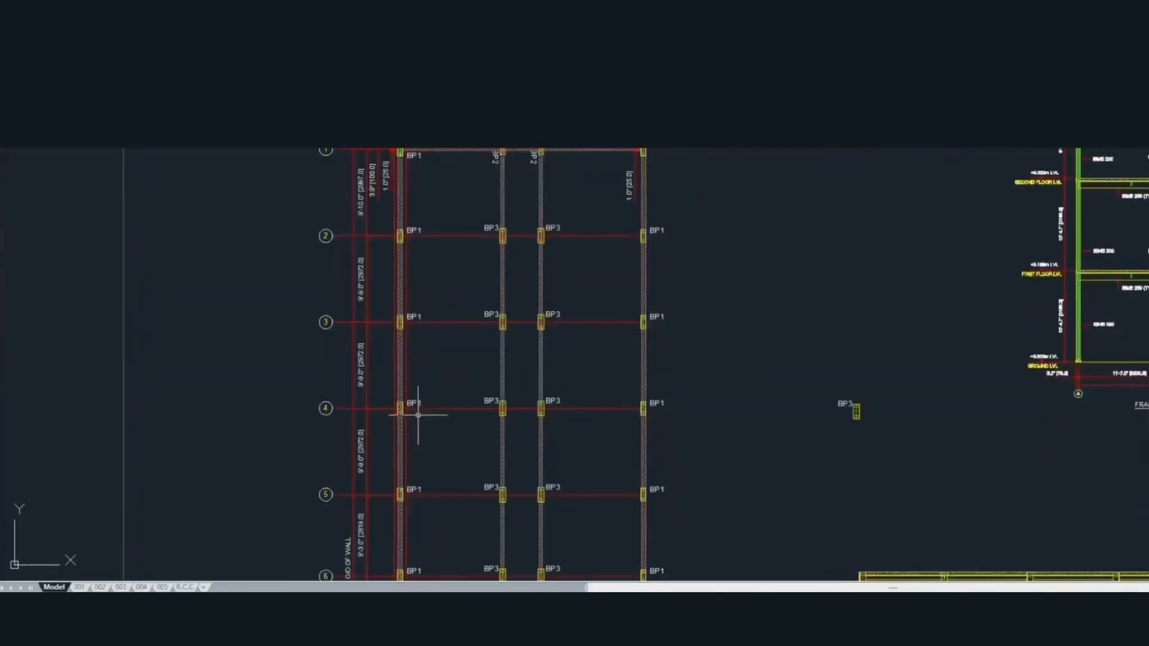
{"action": "scroll", "coordinate": [367, 228], "scroll_direction": "up", "scroll_amount": 2}
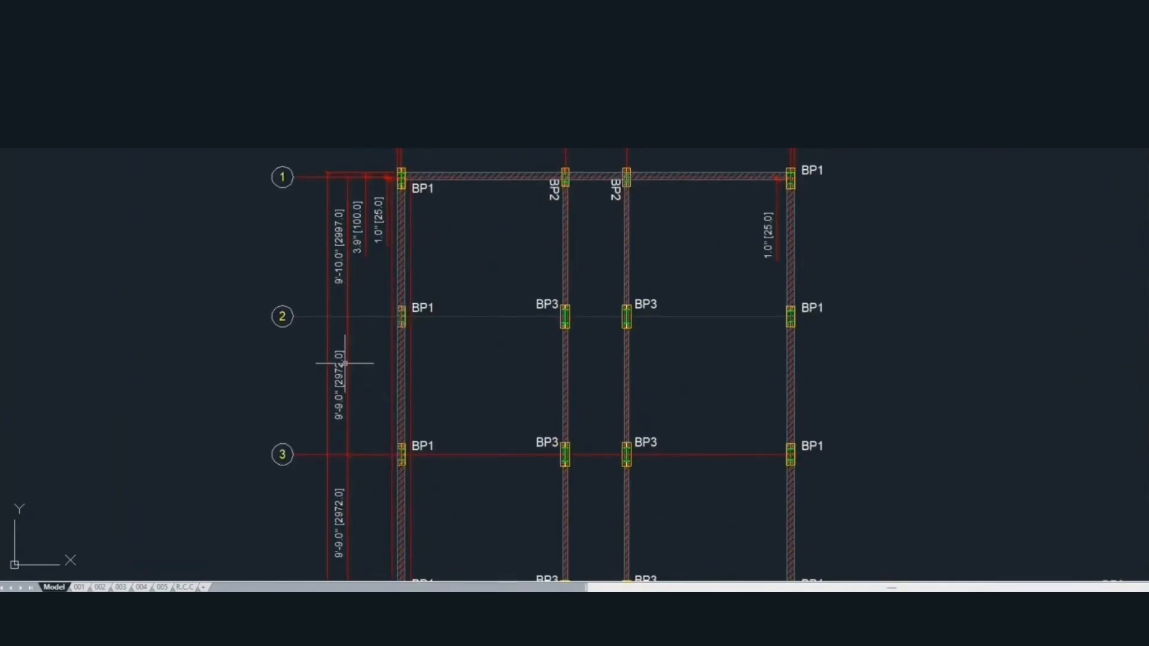
{"action": "middle_click_drag", "start_coordinate": [345, 454], "coordinate": [338, 369]}
{"action": "left_click", "coordinate": [772, 640]}
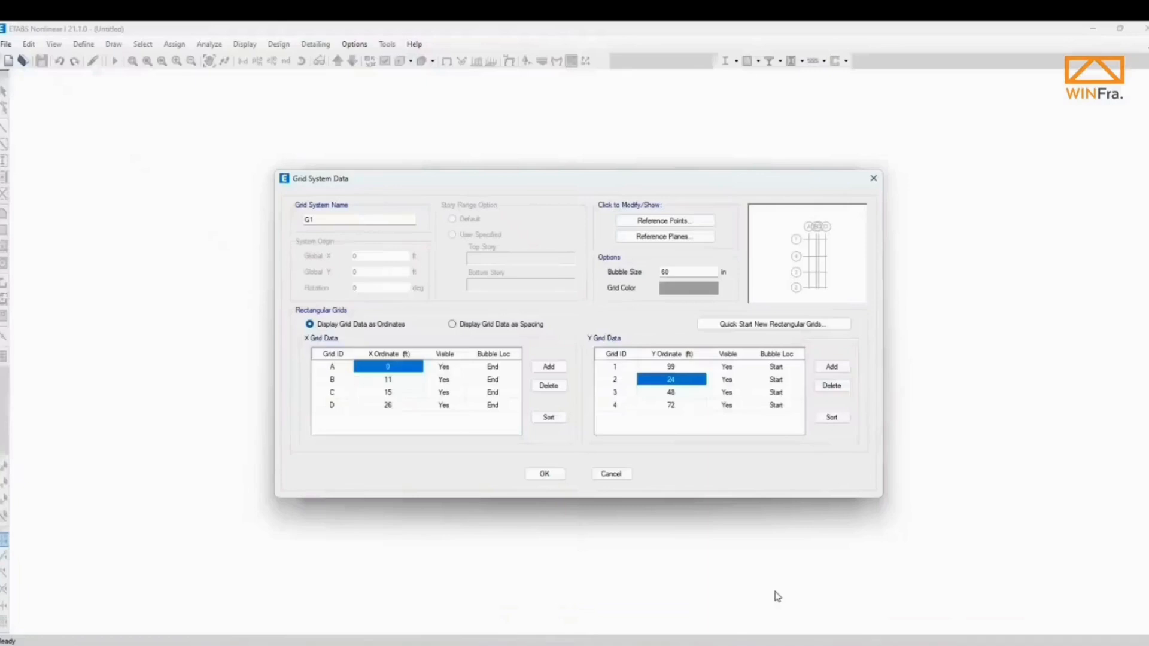
{"action": "type", "text": "90"}
{"action": "left_click", "coordinate": [681, 394]}
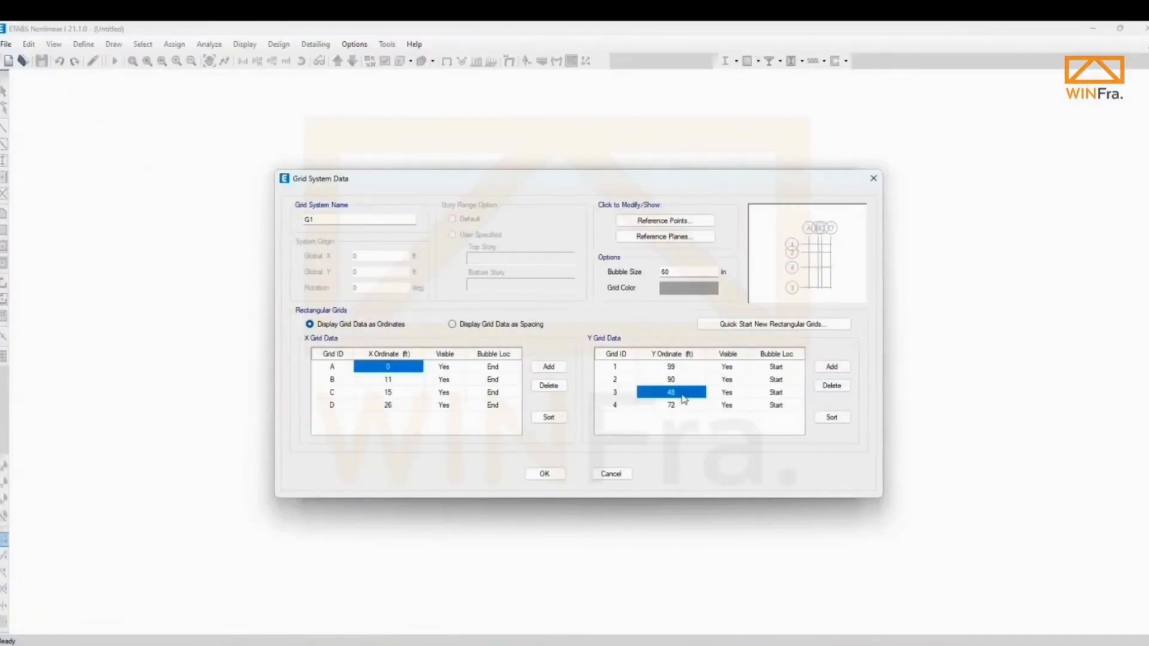
{"action": "type", "text": "81"}
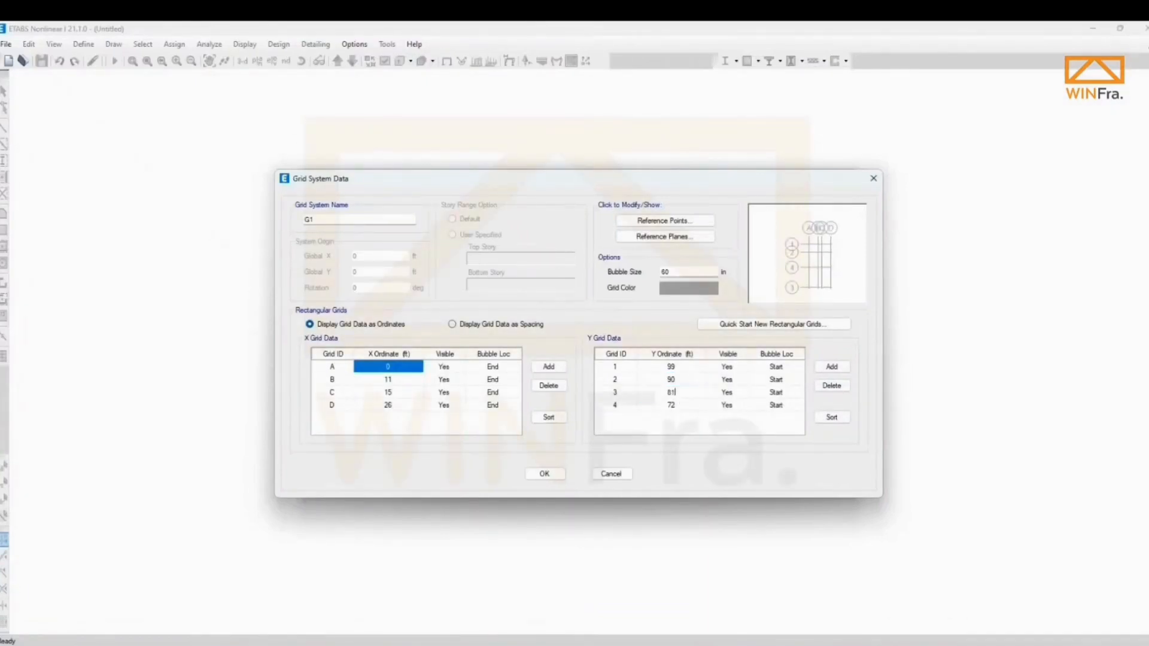
{"action": "left_click", "coordinate": [685, 407]}
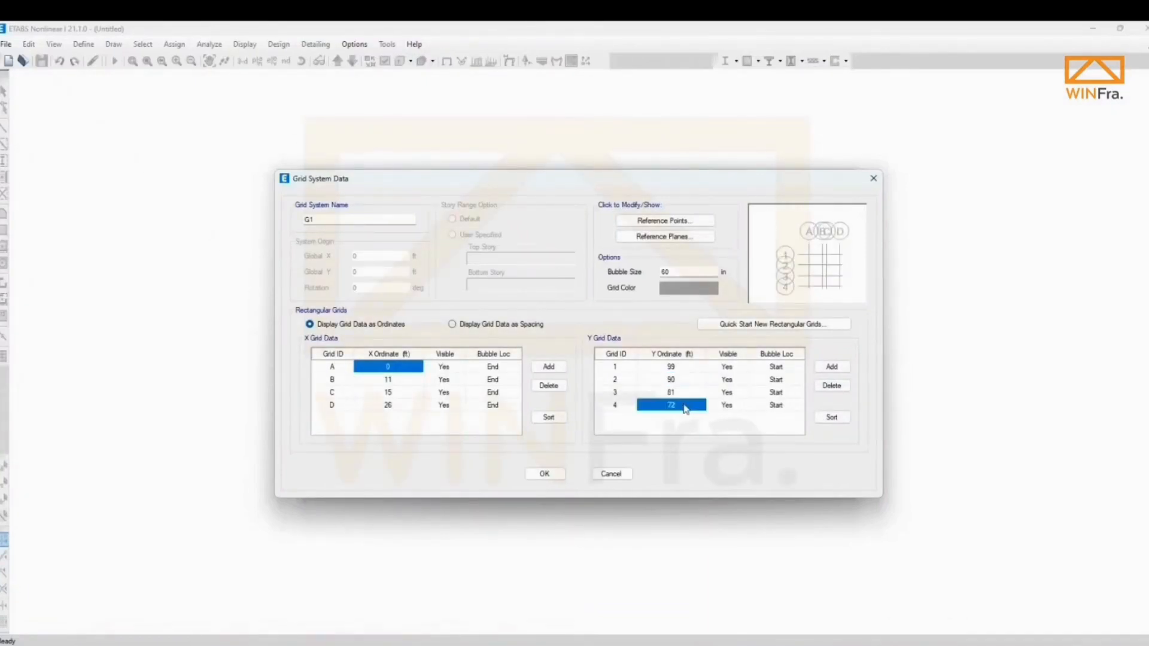
Add Y grid lines 5 and 6 with ordinates of 63 ft and 54 ft.
{"action": "left_click", "coordinate": [833, 368]}
{"action": "left_click", "coordinate": [693, 421]}
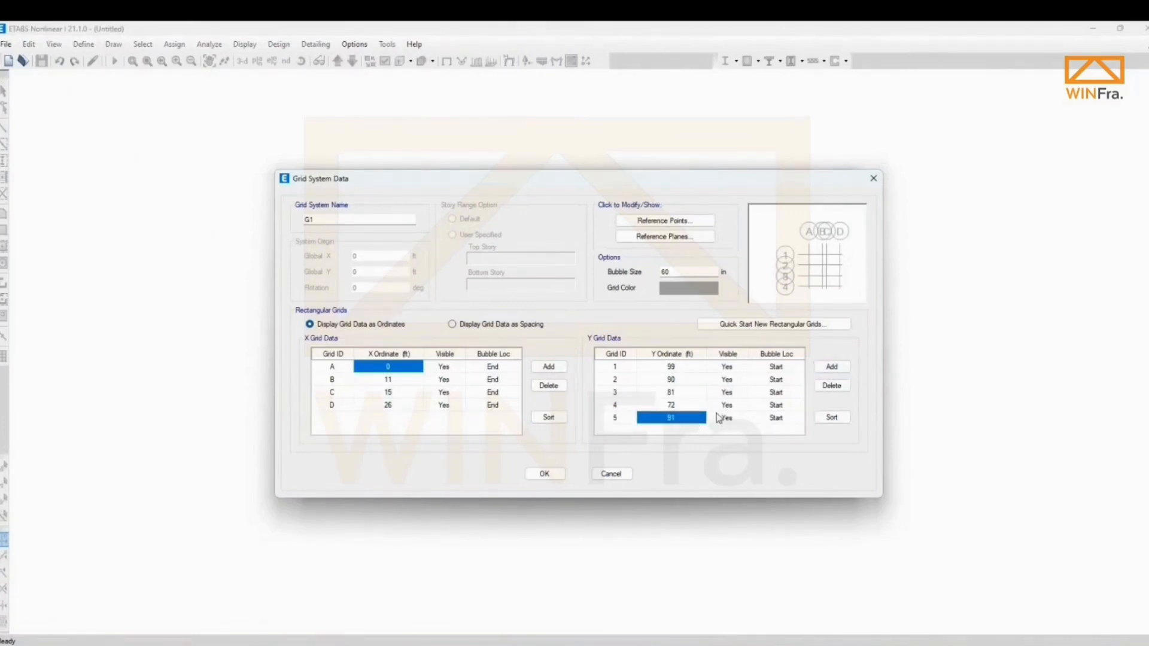
{"action": "type", "text": "63"}
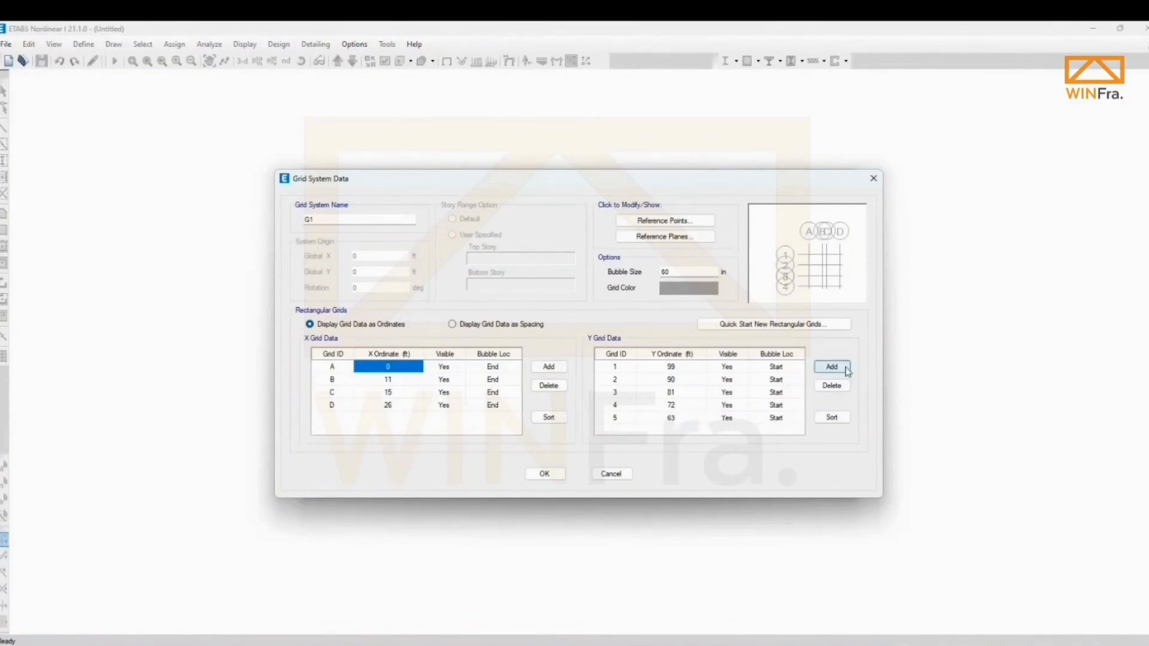
{"action": "left_click", "coordinate": [833, 367]}
{"action": "left_click", "coordinate": [680, 421]}
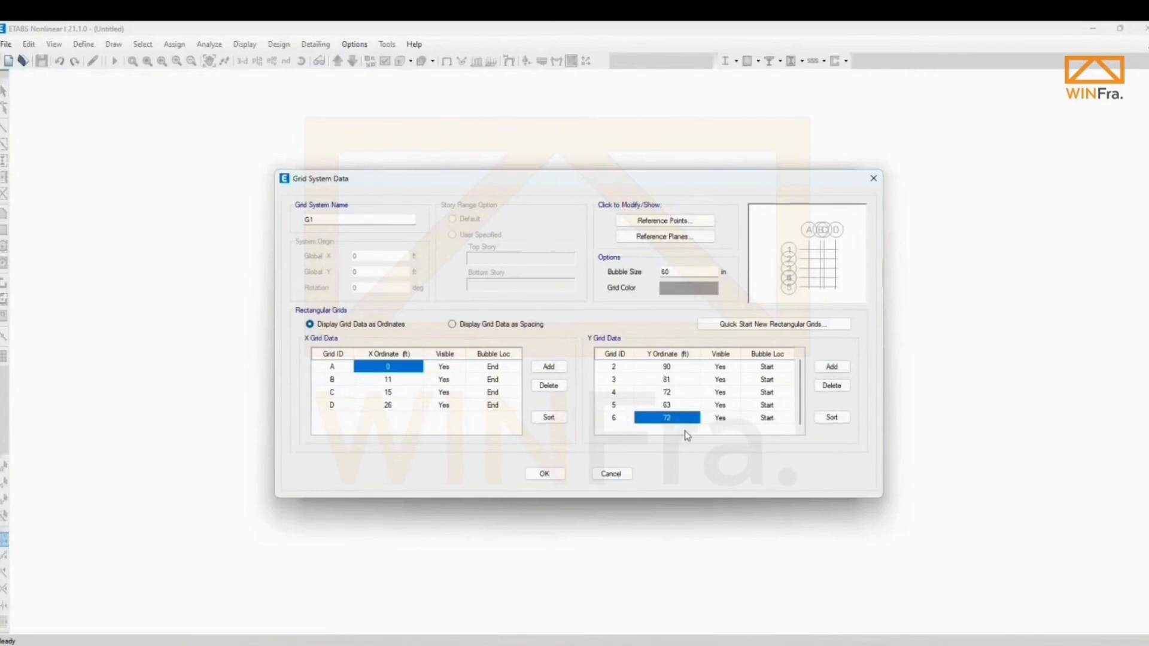
{"action": "type", "text": "54"}
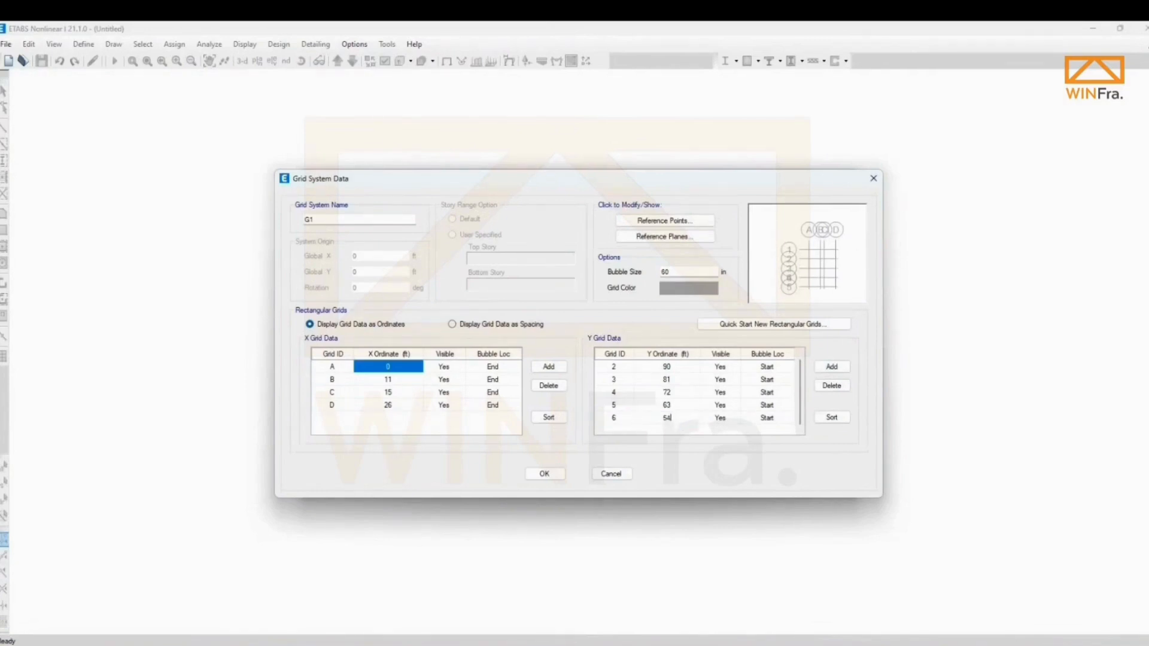
Add Y grid lines 7 and 8 with ordinates of 45 ft and 36 ft.
{"action": "left_click", "coordinate": [832, 367]}
{"action": "left_click", "coordinate": [691, 422]}
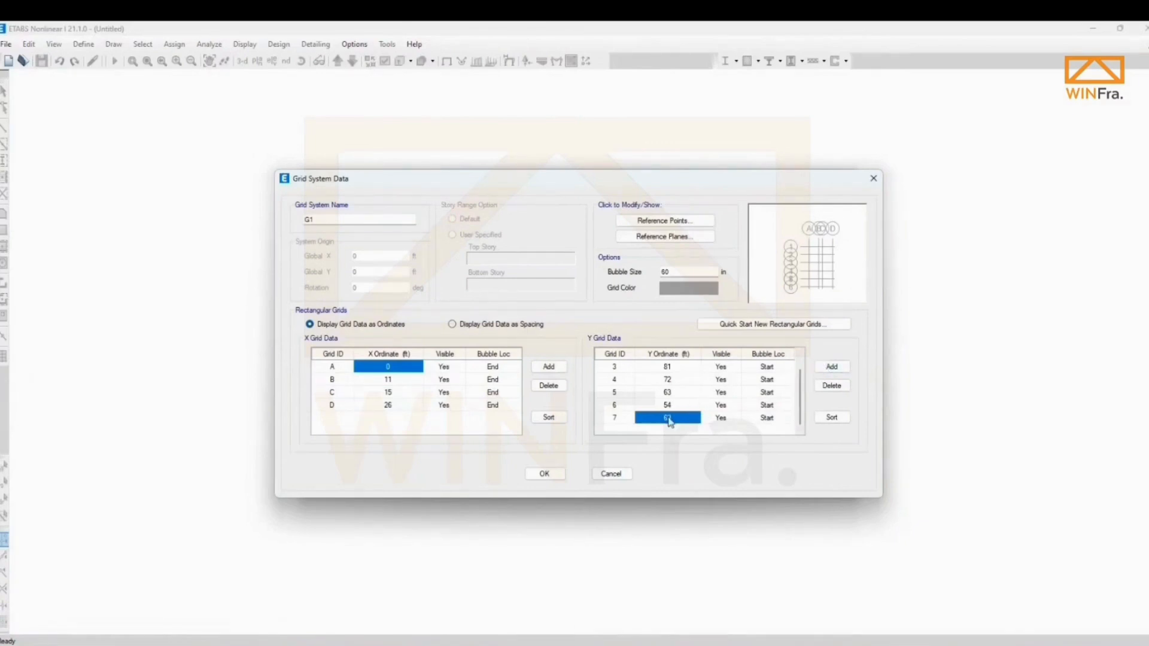
{"action": "type", "text": "45"}
{"action": "left_click", "coordinate": [828, 367]}
{"action": "left_click", "coordinate": [680, 418]}
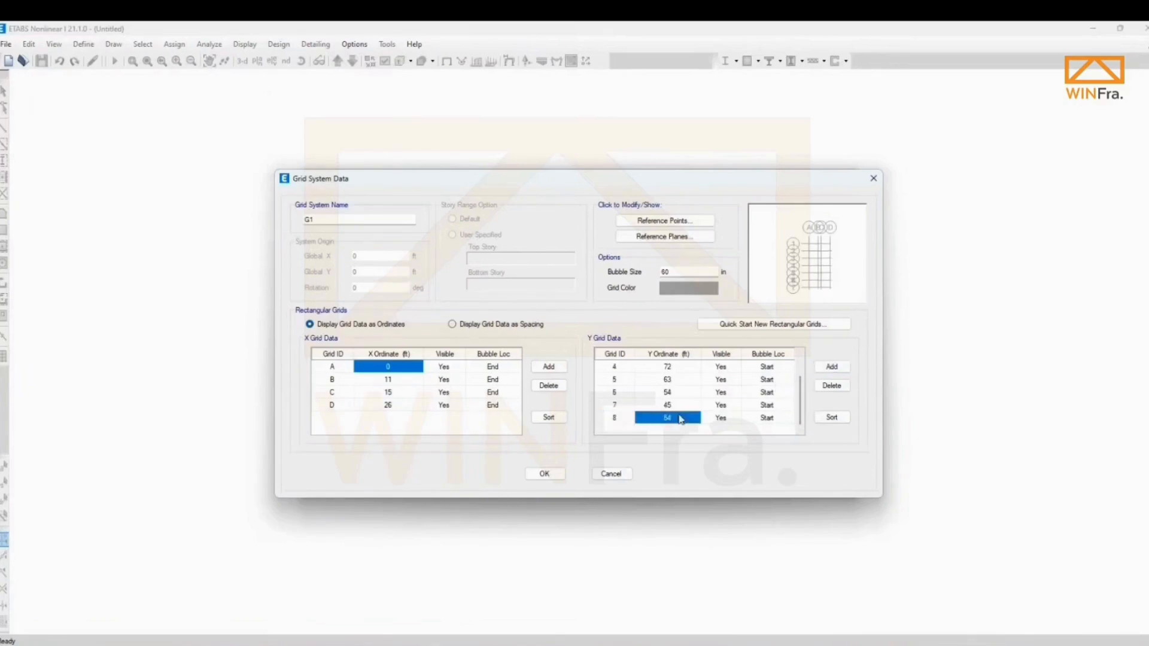
{"action": "type", "text": "36"}
Add Y grid lines 9 and 10 with ordinates of 27 ft and 18 ft, naming the last one 10.
{"action": "left_click", "coordinate": [832, 367]}
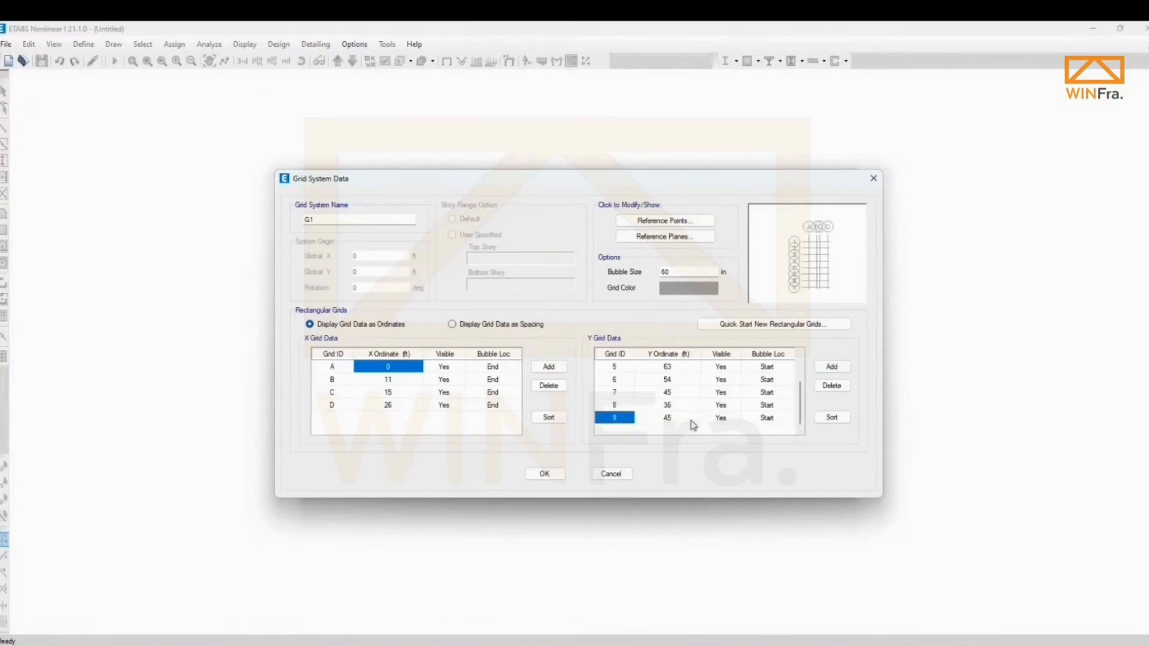
{"action": "left_click", "coordinate": [688, 418]}
{"action": "type", "text": "27"}
{"action": "left_click", "coordinate": [832, 367]}
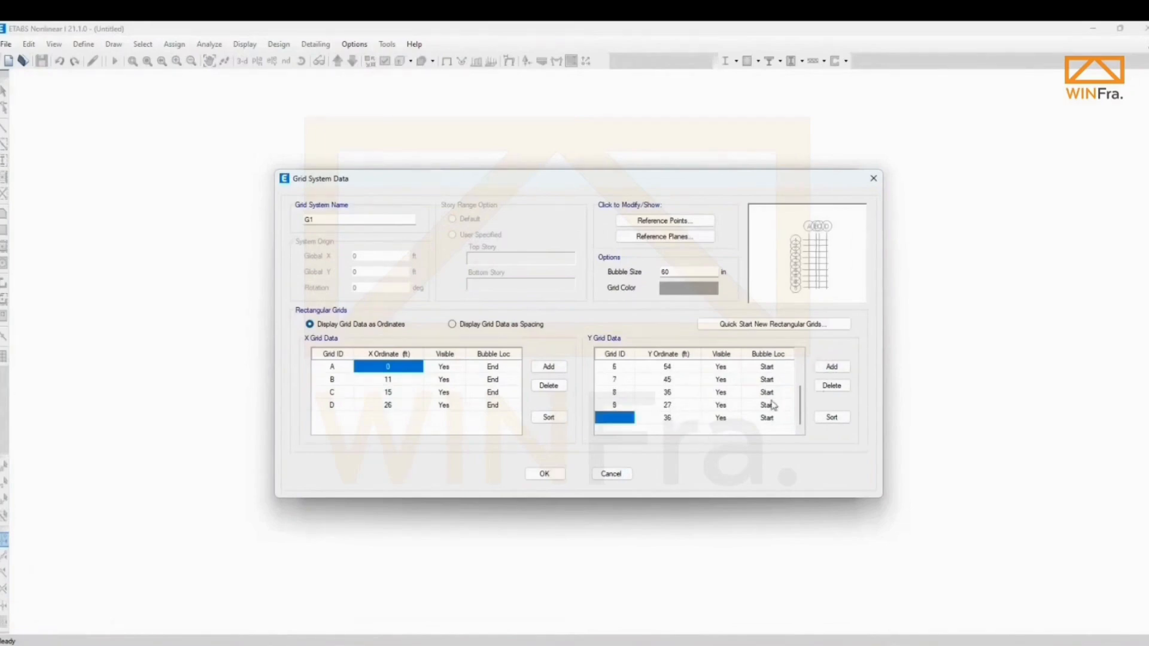
{"action": "left_click", "coordinate": [685, 420]}
{"action": "type", "text": "187"}
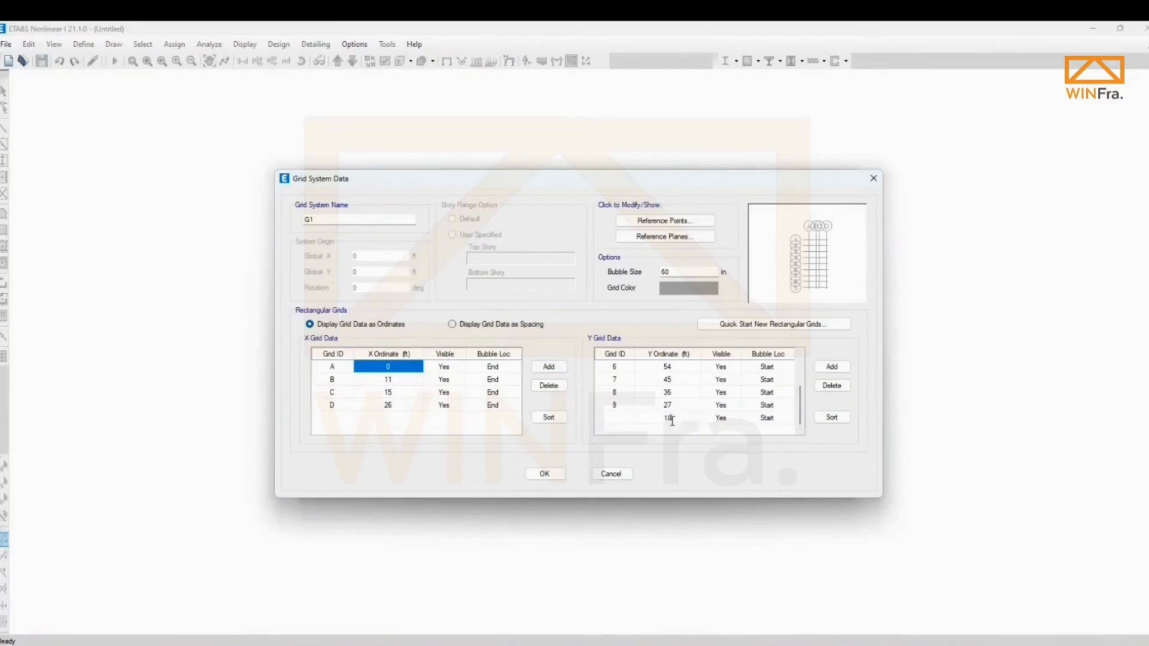
{"action": "left_click", "coordinate": [597, 418]}
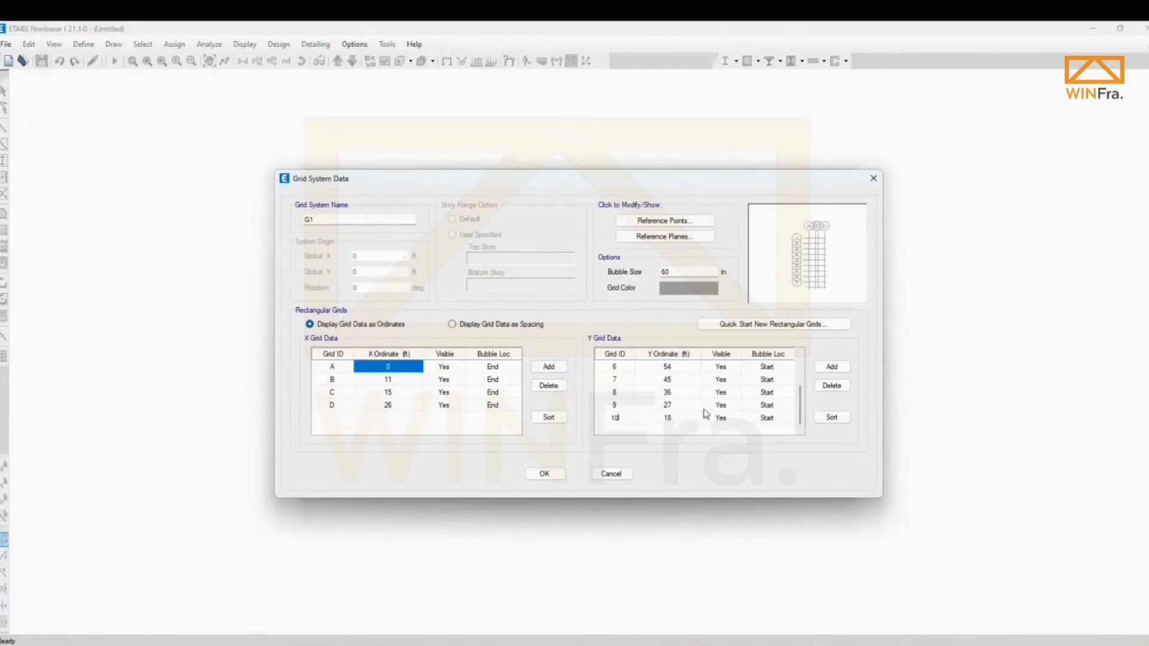
Add a Y grid line with an ordinate of 9 ft and name it 11.
{"action": "left_click", "coordinate": [818, 370]}
{"action": "left_click", "coordinate": [685, 421]}
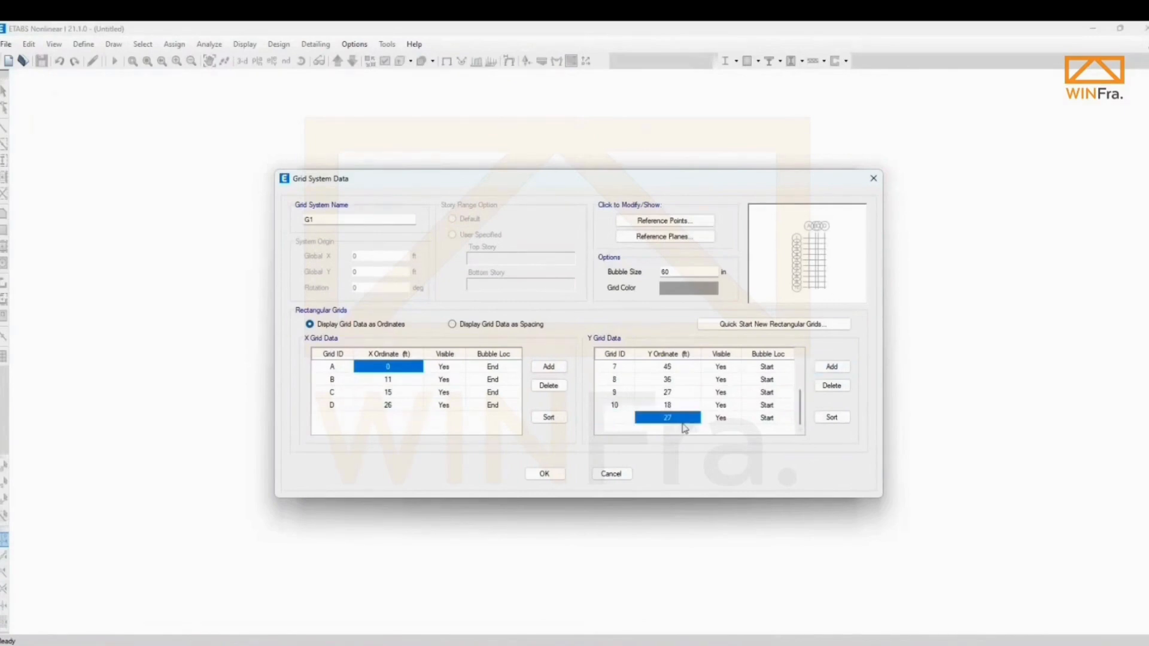
{"action": "type", "text": "9"}
{"action": "left_click", "coordinate": [627, 420]}
{"action": "type", "text": "11"}
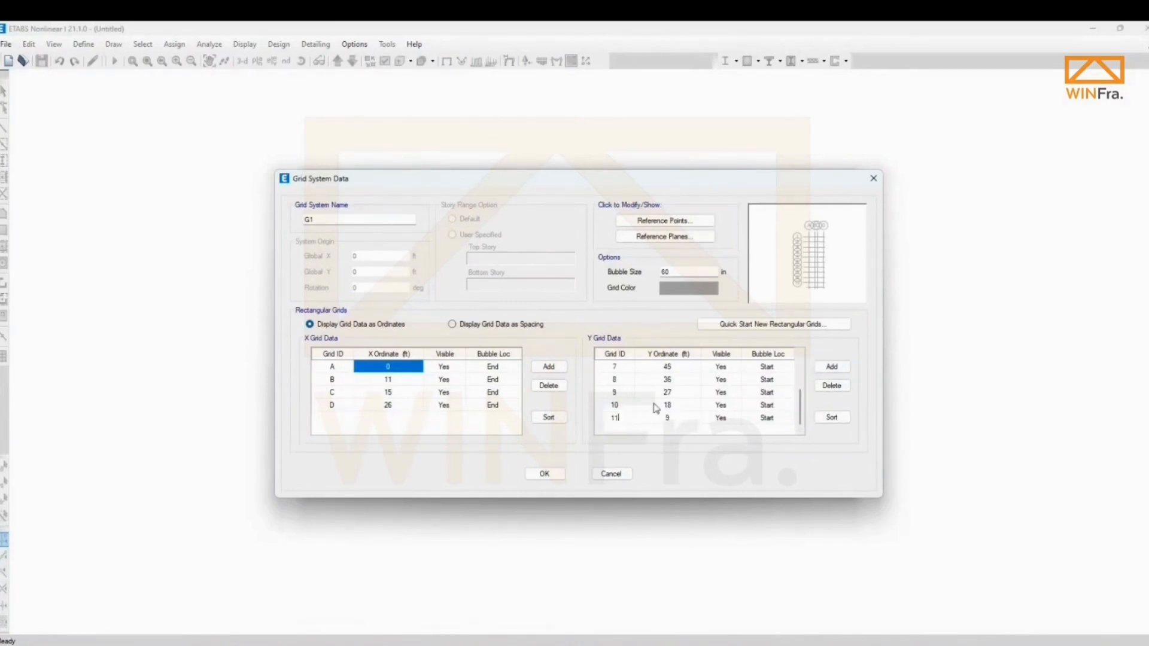
Review the Y ordinates entered for grid lines 1 to 11.
{"action": "scroll", "coordinate": [657, 408], "scroll_direction": "up", "scroll_amount": 3}
{"action": "left_click", "coordinate": [660, 368]}
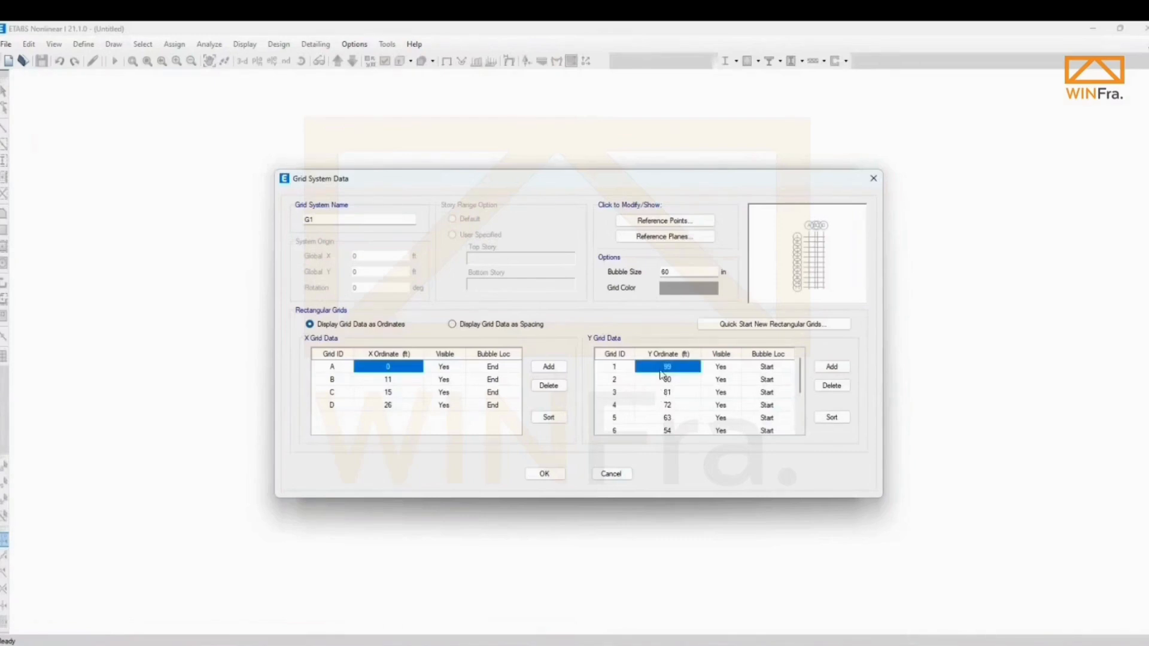
{"action": "scroll", "coordinate": [682, 390], "scroll_direction": "down", "scroll_amount": 3}
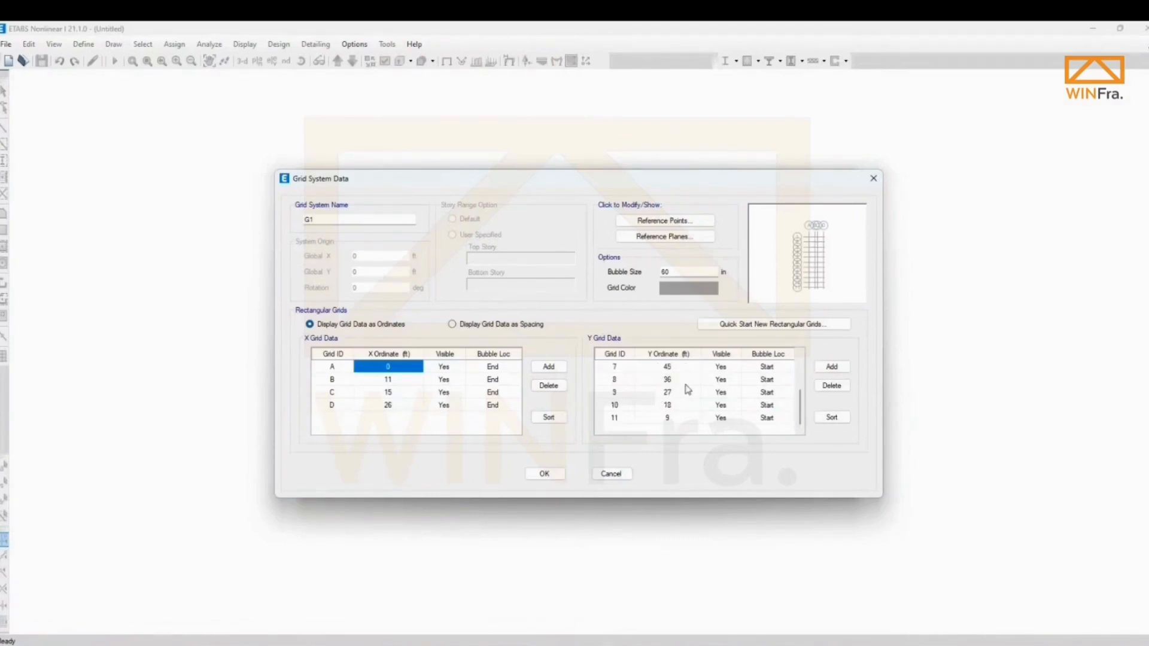
{"action": "left_click", "coordinate": [694, 420]}
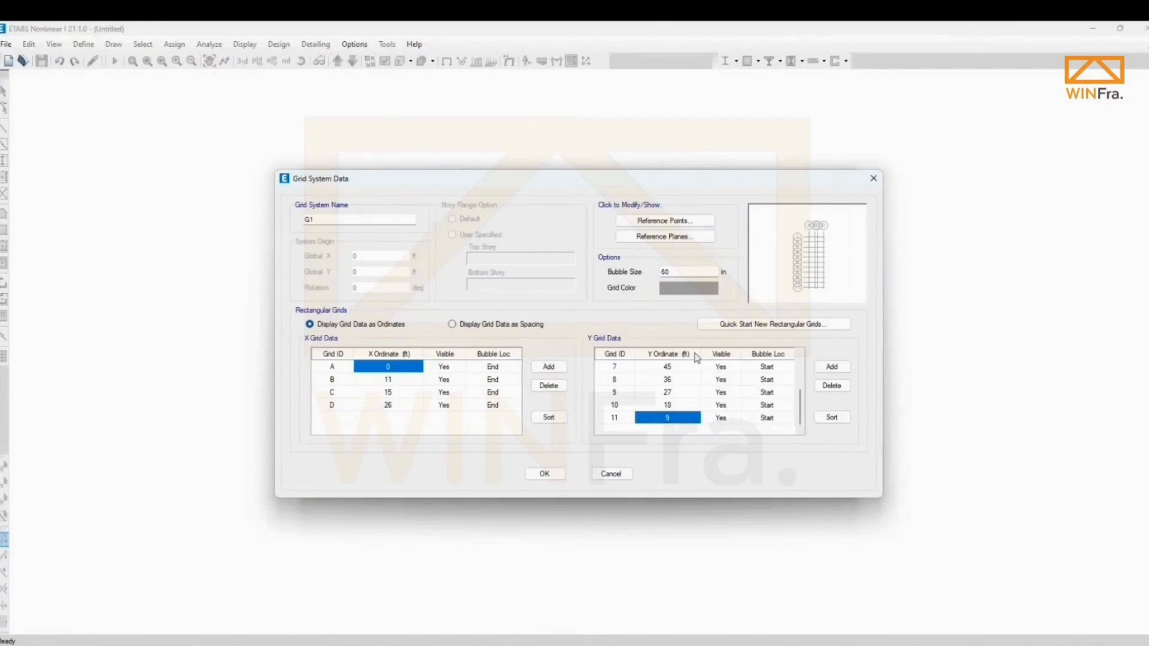
{"action": "scroll", "coordinate": [662, 382], "scroll_direction": "up", "scroll_amount": 3}
{"action": "scroll", "coordinate": [662, 382], "scroll_direction": "down", "scroll_amount": 3}
In GstarCAD, compare the spacing dimensions between grid lines 11 and 1 of the base plate and anchor bolts setting layout.
{"action": "mouse_move", "coordinate": [755, 644]}
{"action": "left_click", "coordinate": [748, 578]}
{"action": "middle_click_drag", "start_coordinate": [374, 482], "coordinate": [356, 306]}
{"action": "scroll", "coordinate": [369, 429], "scroll_direction": "up", "scroll_amount": 6}
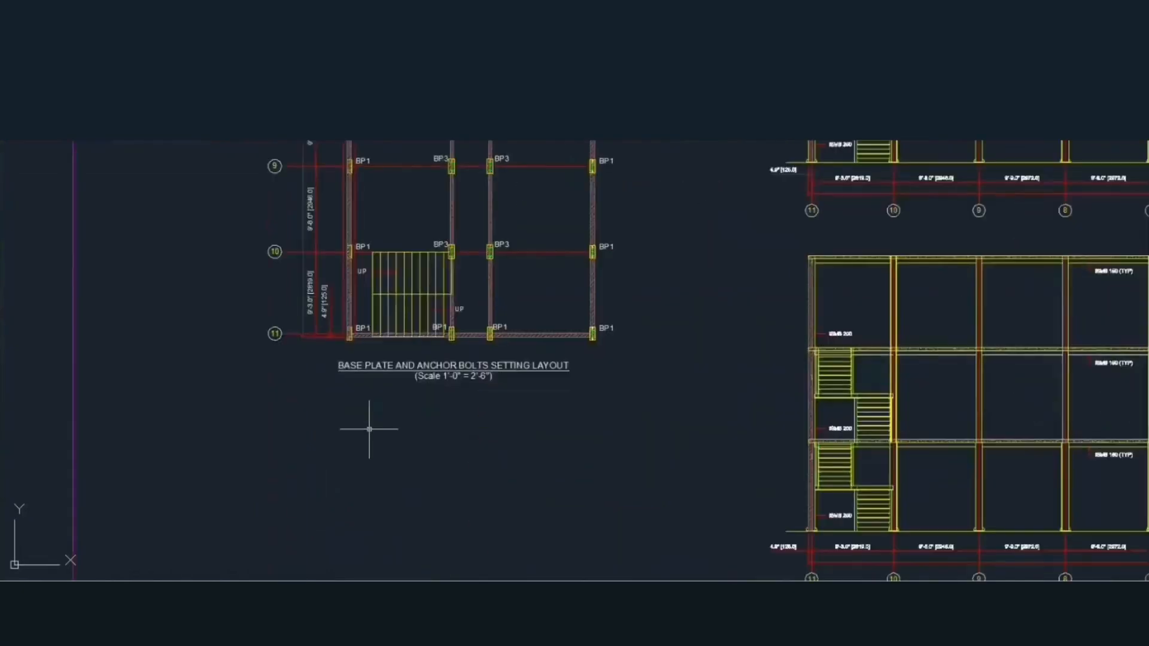
{"action": "middle_click_drag", "start_coordinate": [334, 361], "coordinate": [342, 473]}
{"action": "scroll", "coordinate": [339, 396], "scroll_direction": "down", "scroll_amount": 2}
{"action": "middle_click_drag", "start_coordinate": [338, 381], "coordinate": [347, 476]}
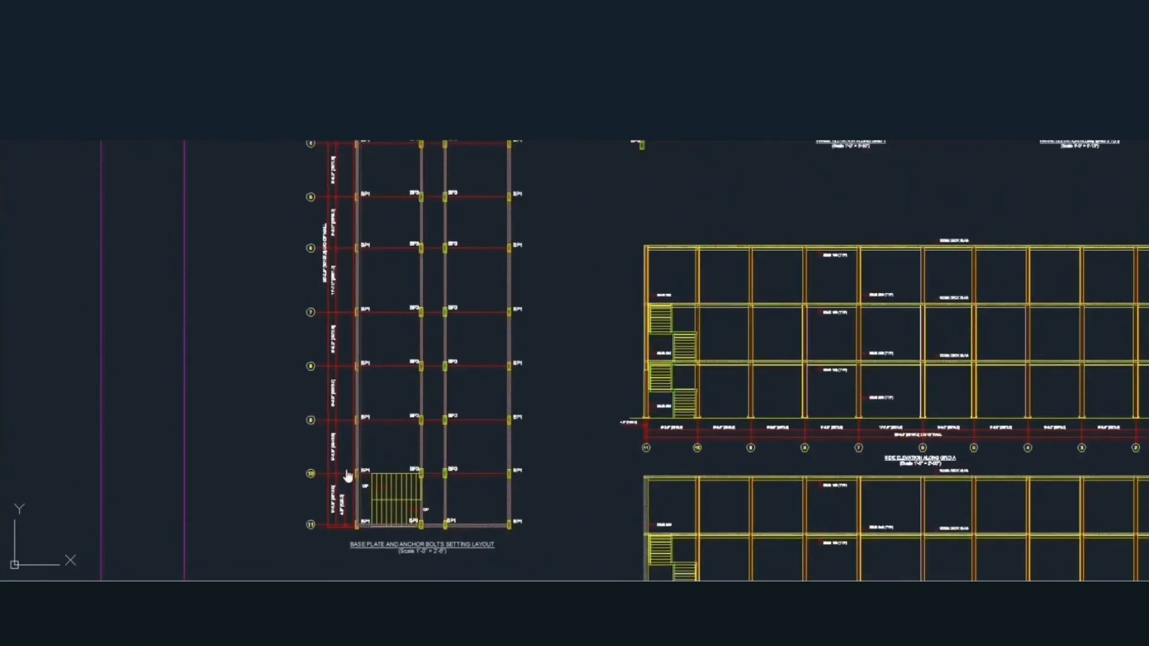
{"action": "mouse_move", "coordinate": [348, 477]}
{"action": "middle_mouse_down"}
{"action": "mouse_move", "coordinate": [349, 538]}
{"action": "mouse_move", "coordinate": [345, 419]}
{"action": "middle_mouse_up"}
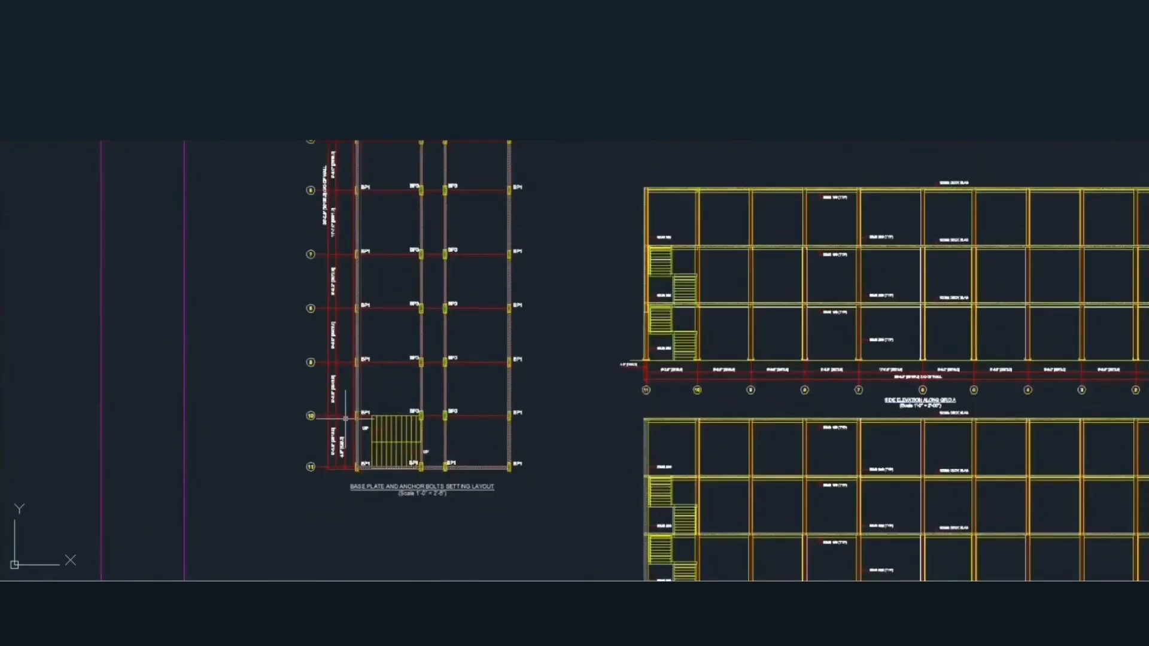
{"action": "middle_click_drag", "start_coordinate": [346, 365], "coordinate": [356, 567]}
{"action": "middle_click_drag", "start_coordinate": [357, 343], "coordinate": [359, 418]}
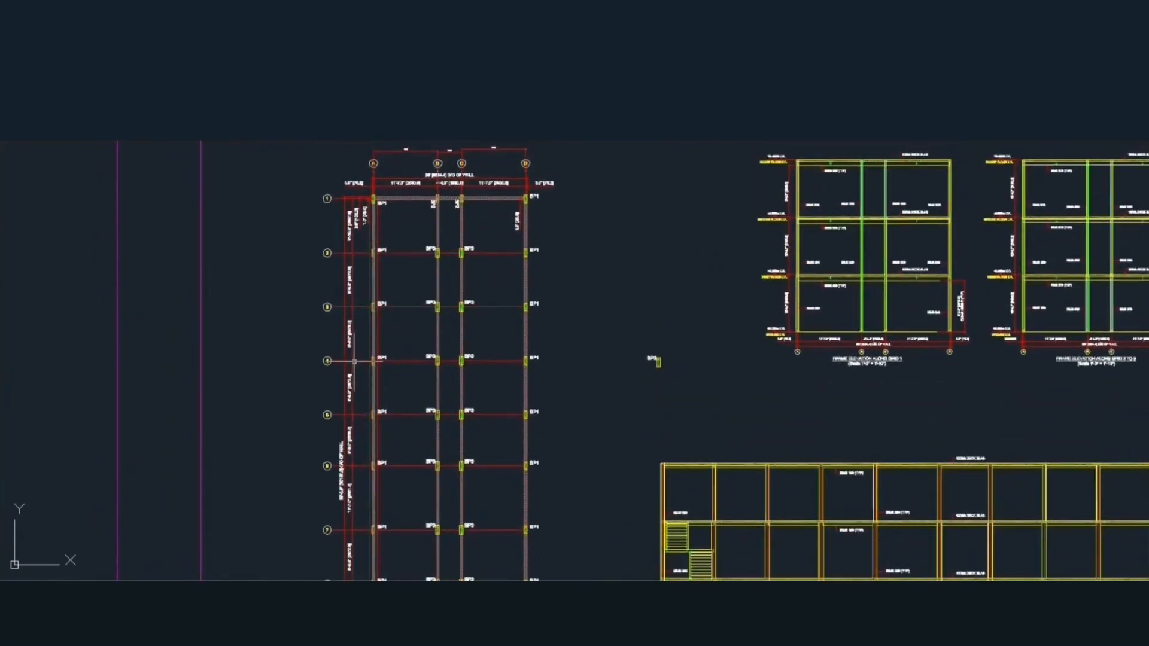
{"action": "middle_click_drag", "start_coordinate": [358, 361], "coordinate": [357, 430]}
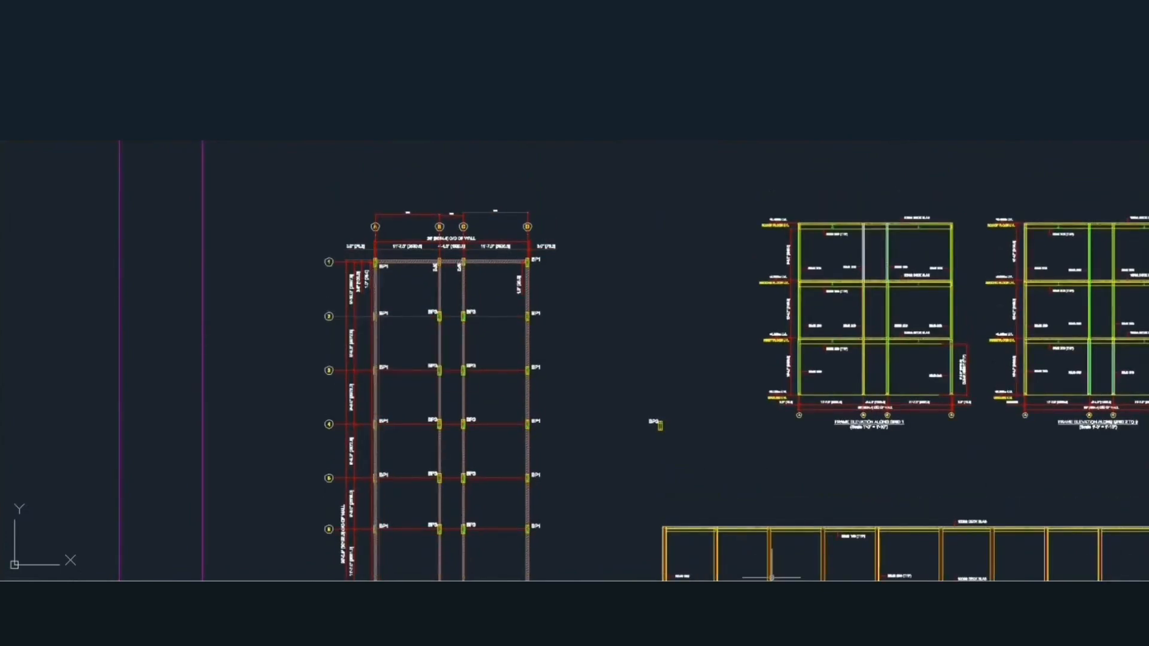
Return to ETABS, recheck the Y grid lines down to 10 and 11, and accept the grid system data.
{"action": "left_click", "coordinate": [781, 636]}
{"action": "scroll", "coordinate": [631, 381], "scroll_direction": "up", "scroll_amount": 2}
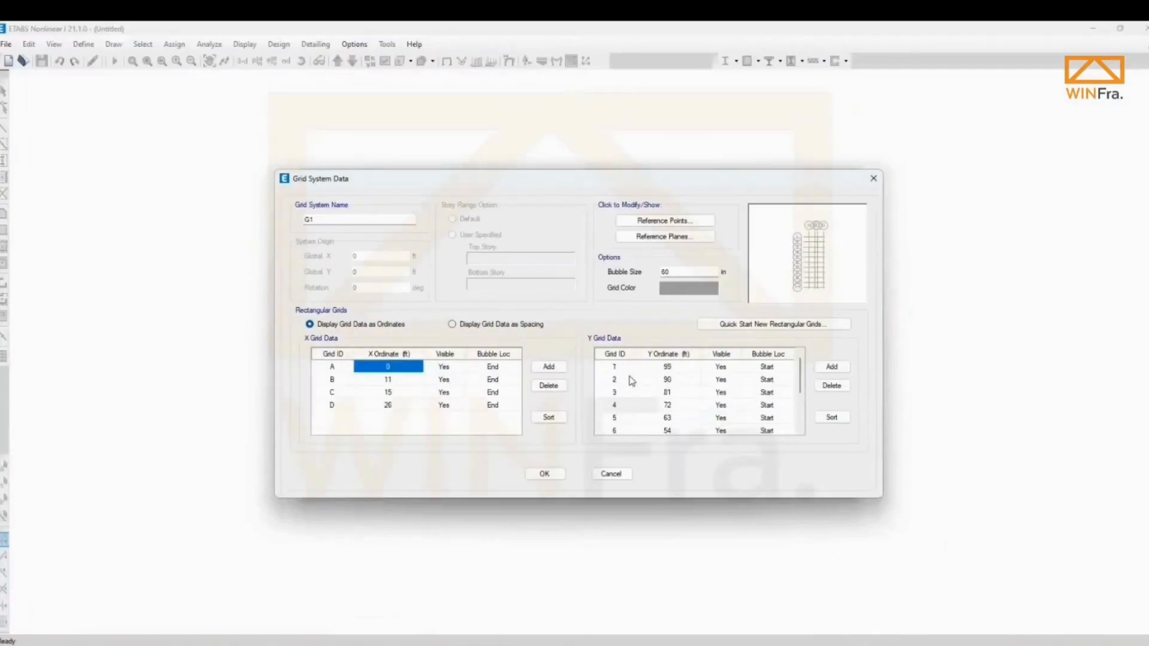
{"action": "scroll", "coordinate": [626, 392], "scroll_direction": "down", "scroll_amount": 2}
{"action": "left_click", "coordinate": [625, 406]}
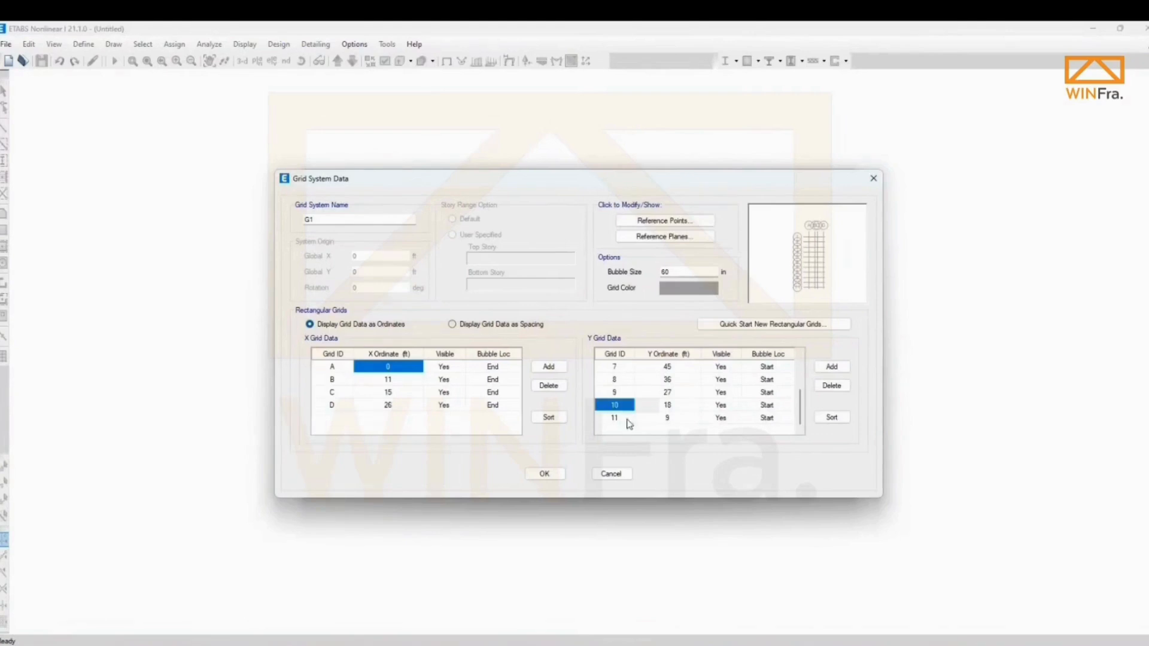
{"action": "left_click", "coordinate": [629, 420]}
{"action": "left_click", "coordinate": [671, 421]}
{"action": "left_click", "coordinate": [708, 405]}
{"action": "left_click", "coordinate": [686, 410]}
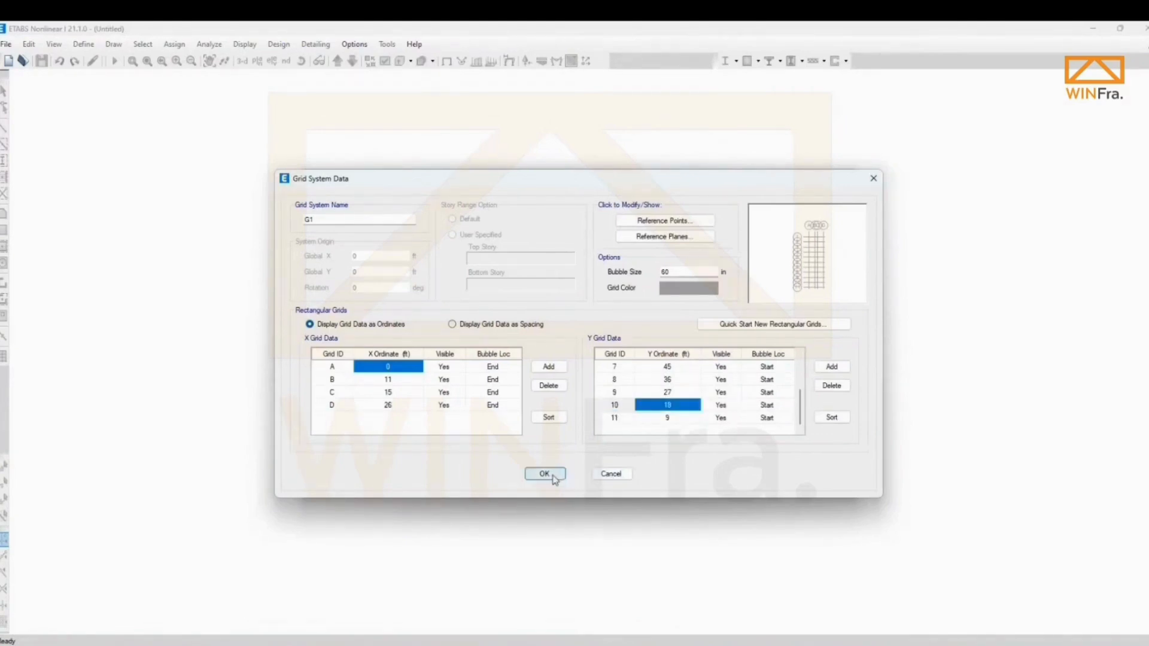
{"action": "left_click", "coordinate": [546, 475]}
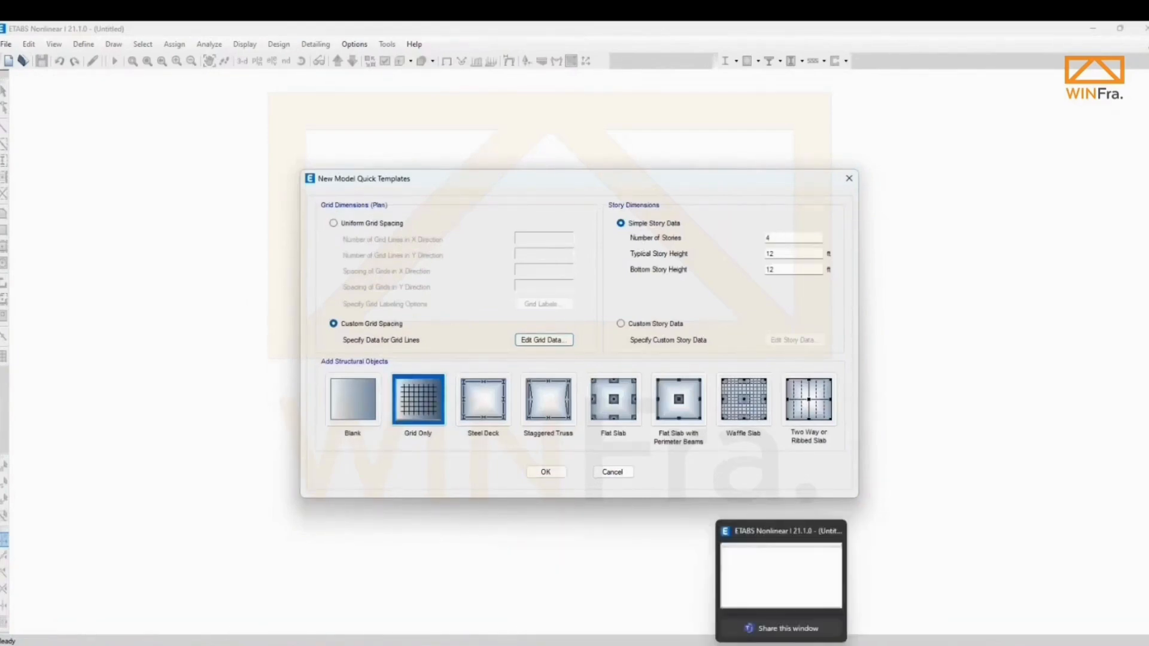
Switch to GstarCAD and examine the floor levels and story heights on the frame elevation along grid 1.
{"action": "left_click", "coordinate": [754, 645]}
{"action": "scroll", "coordinate": [652, 395], "scroll_direction": "down", "scroll_amount": 3}
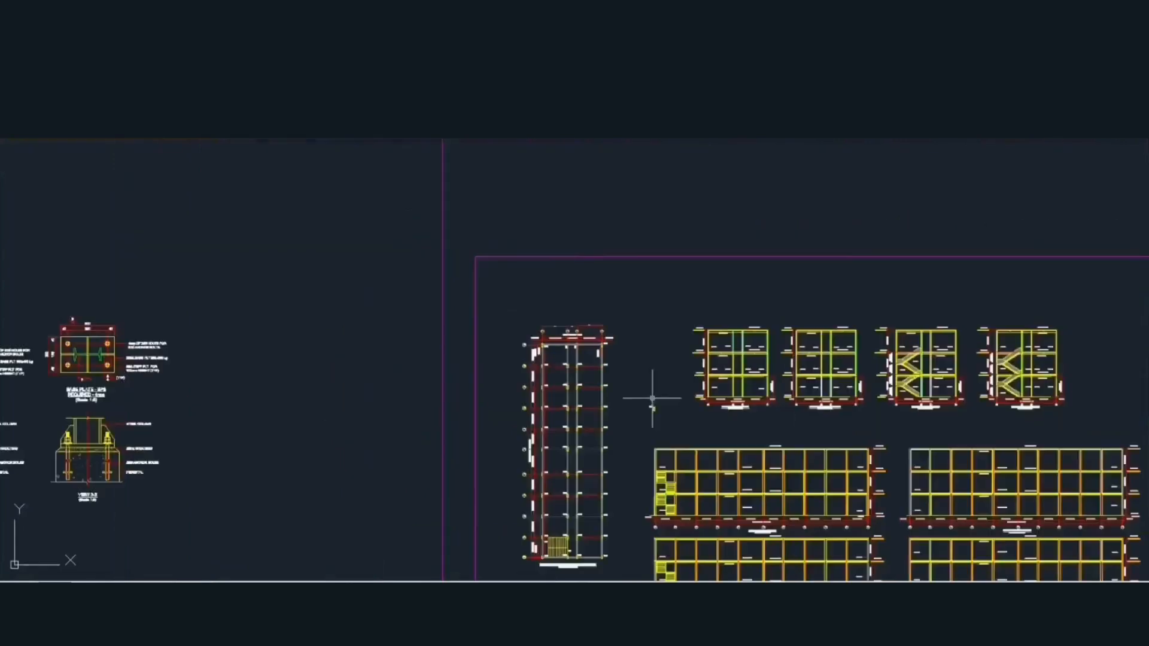
{"action": "scroll", "coordinate": [474, 405], "scroll_direction": "up", "scroll_amount": 8}
{"action": "middle_click_drag", "start_coordinate": [423, 461], "coordinate": [328, 482]}
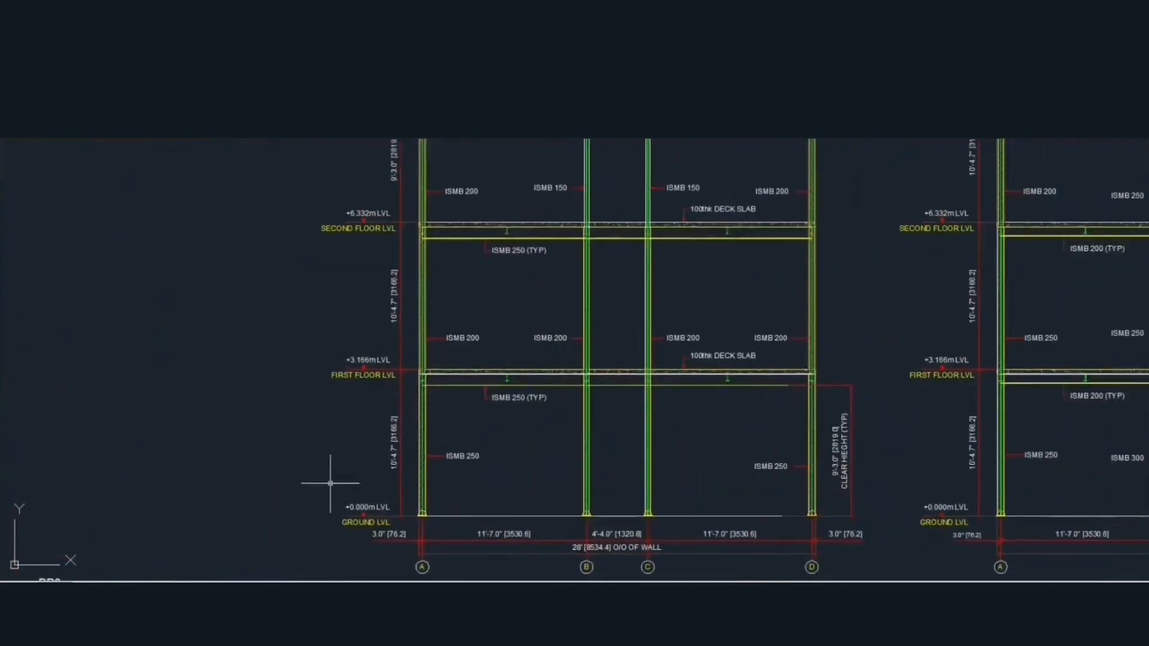
{"action": "middle_click_drag", "start_coordinate": [496, 375], "coordinate": [483, 501]}
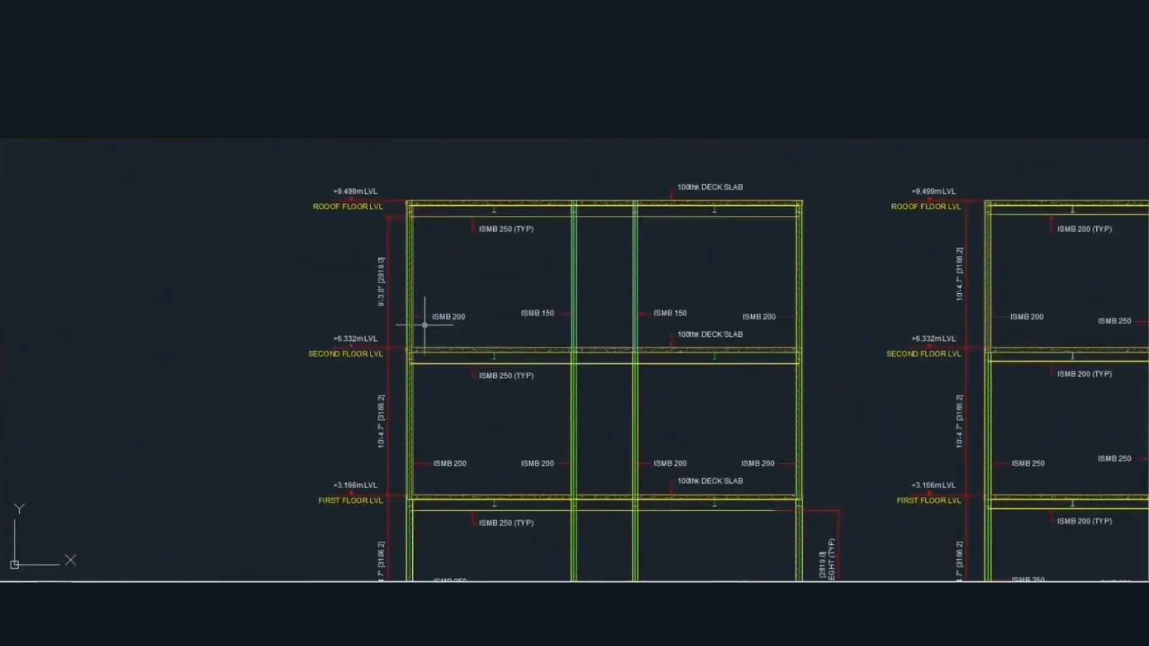
{"action": "middle_click_drag", "start_coordinate": [394, 341], "coordinate": [403, 204]}
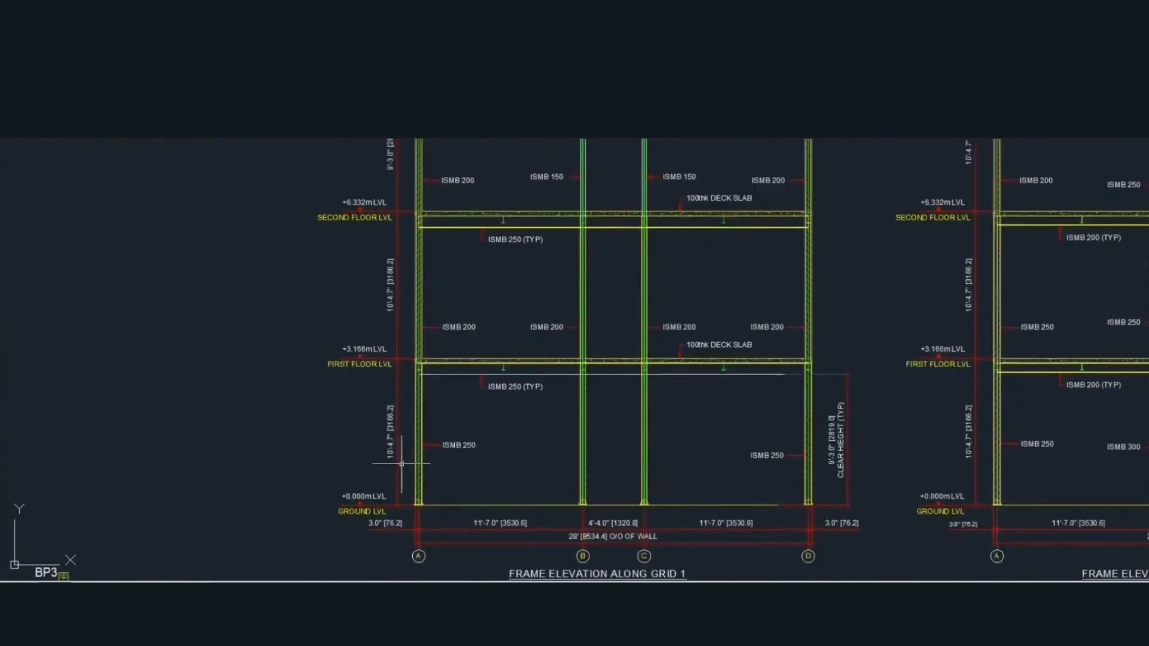
{"action": "middle_click_drag", "start_coordinate": [419, 275], "coordinate": [418, 411]}
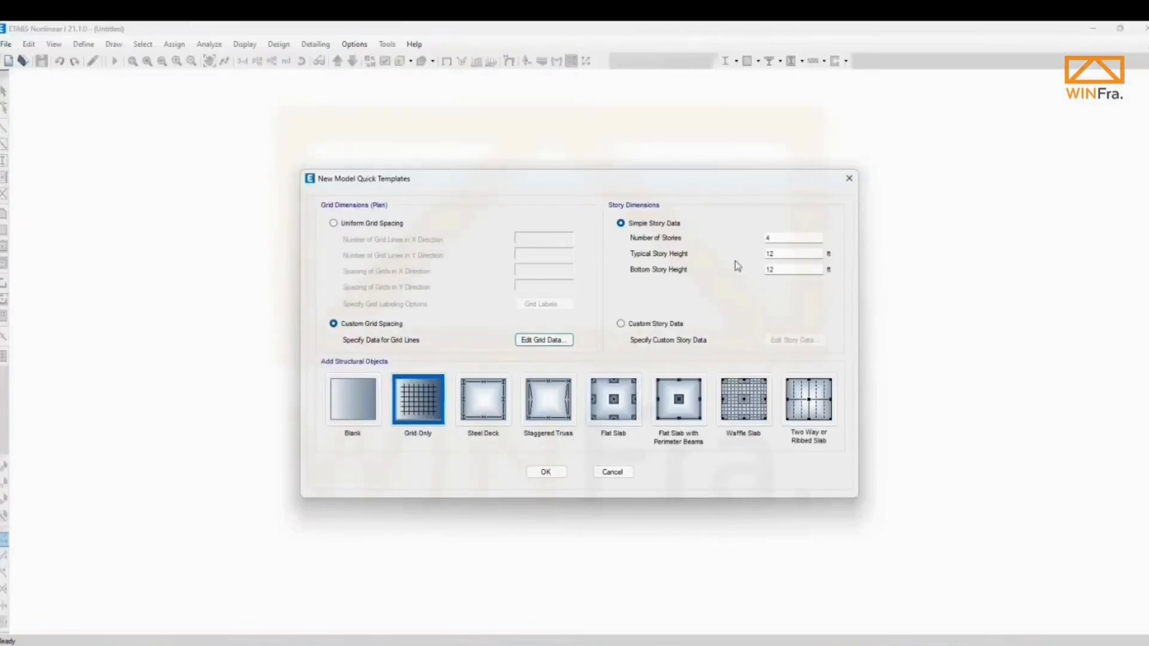
In ETABS, set the number of stories to 3, switch to custom story data, and open it for editing.
{"action": "double_click", "coordinate": [783, 238]}
{"action": "left_click", "coordinate": [646, 328]}
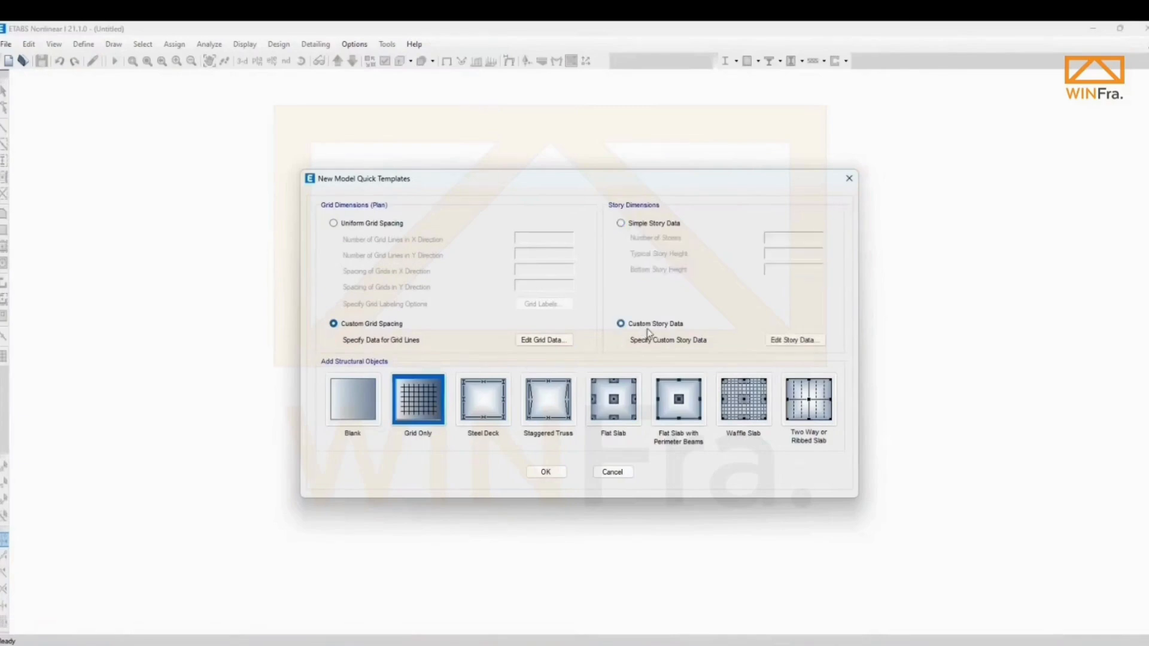
{"action": "left_click", "coordinate": [796, 340]}
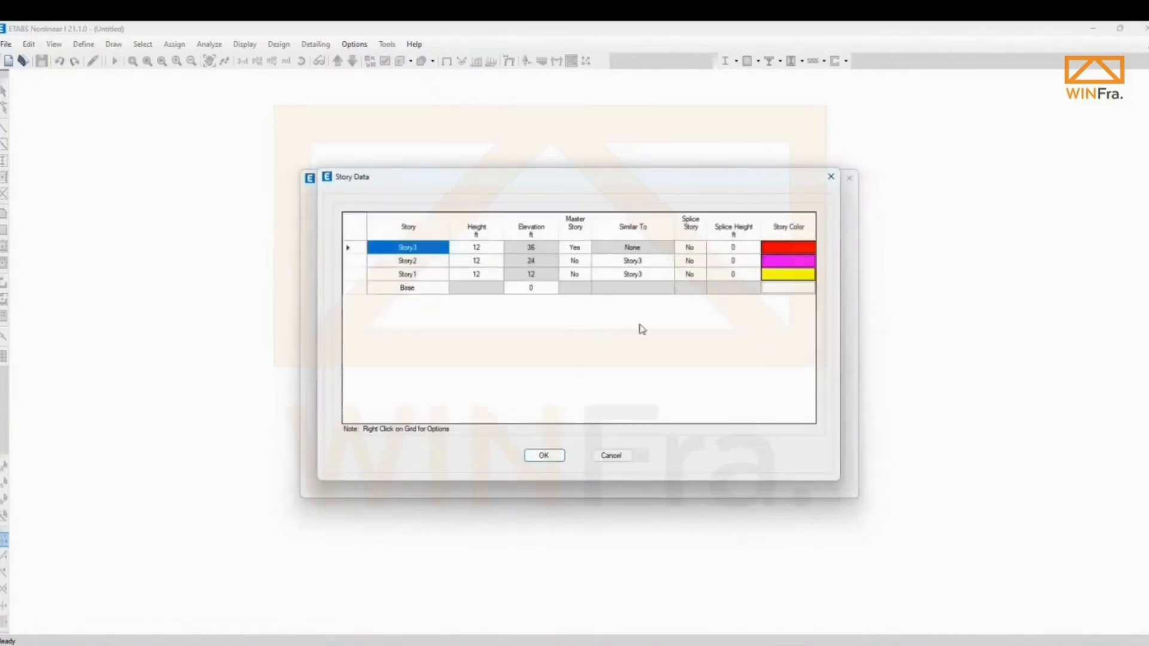
{"action": "left_click", "coordinate": [522, 290]}
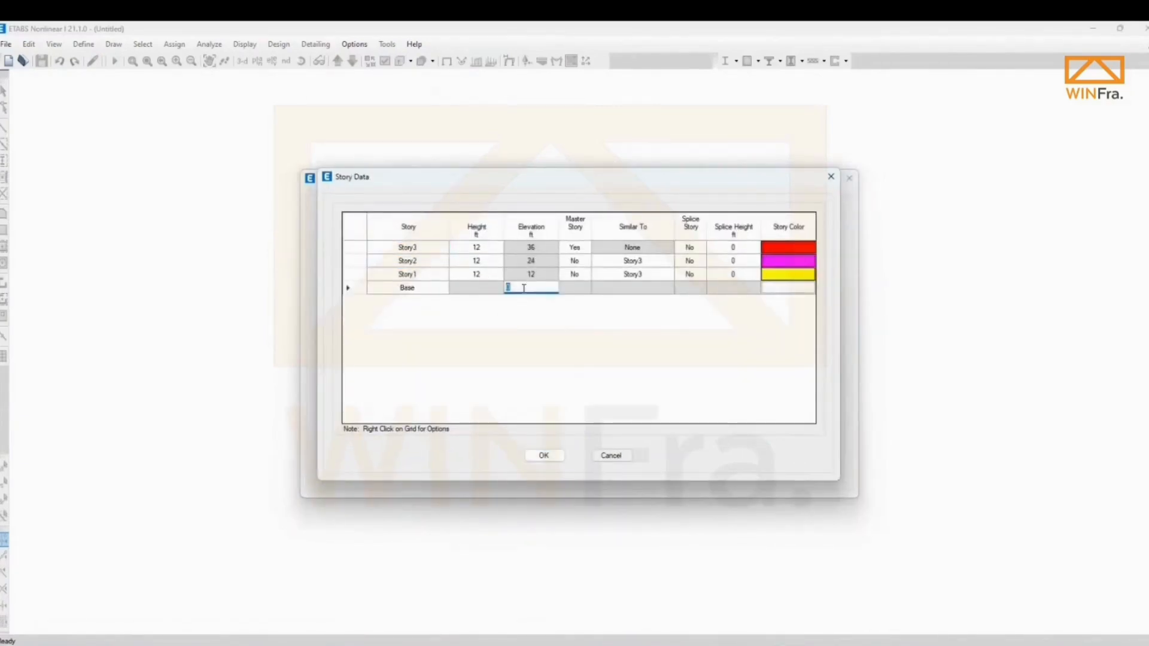
{"action": "left_click", "coordinate": [484, 274]}
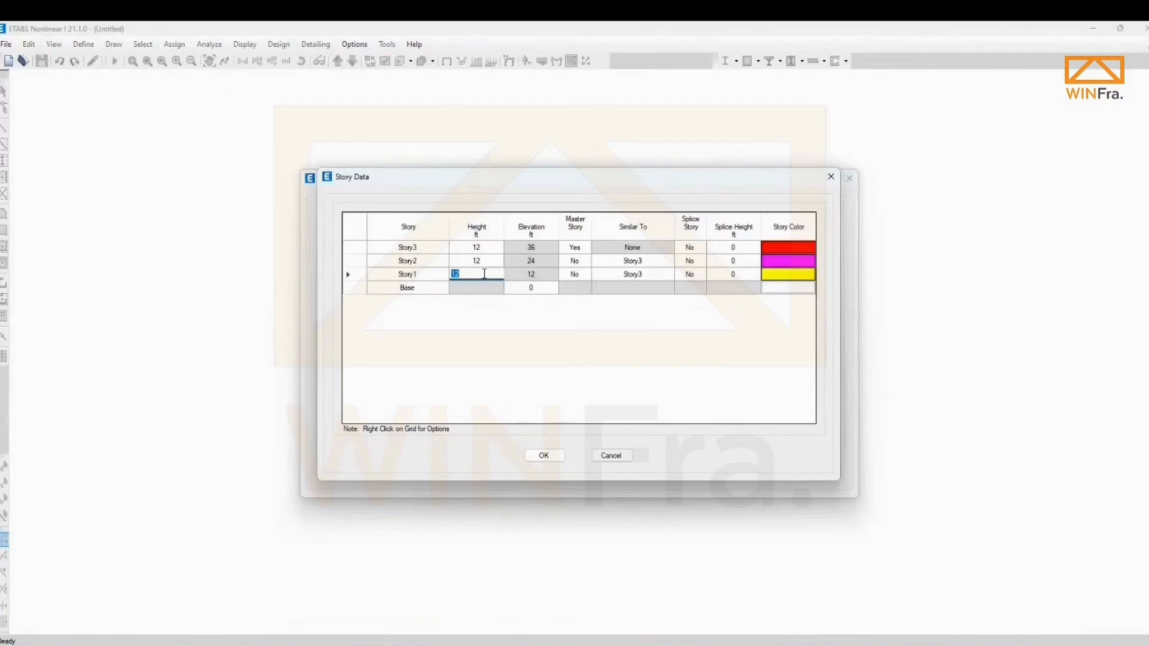
{"action": "left_click", "coordinate": [401, 287]}
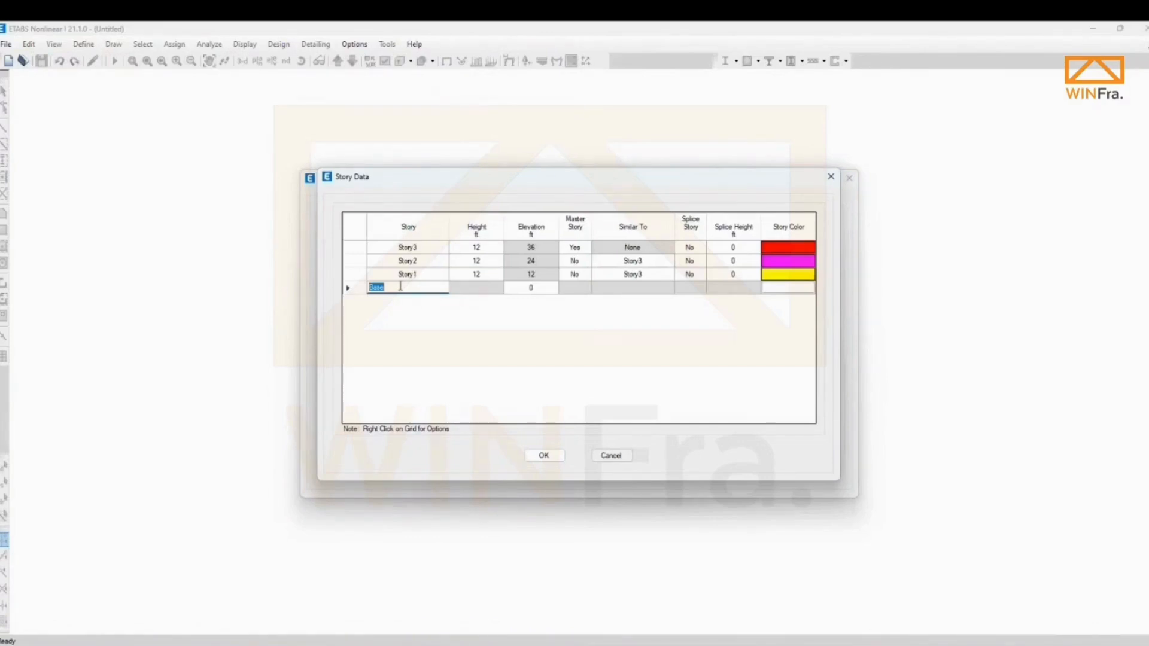
{"action": "left_click", "coordinate": [527, 289]}
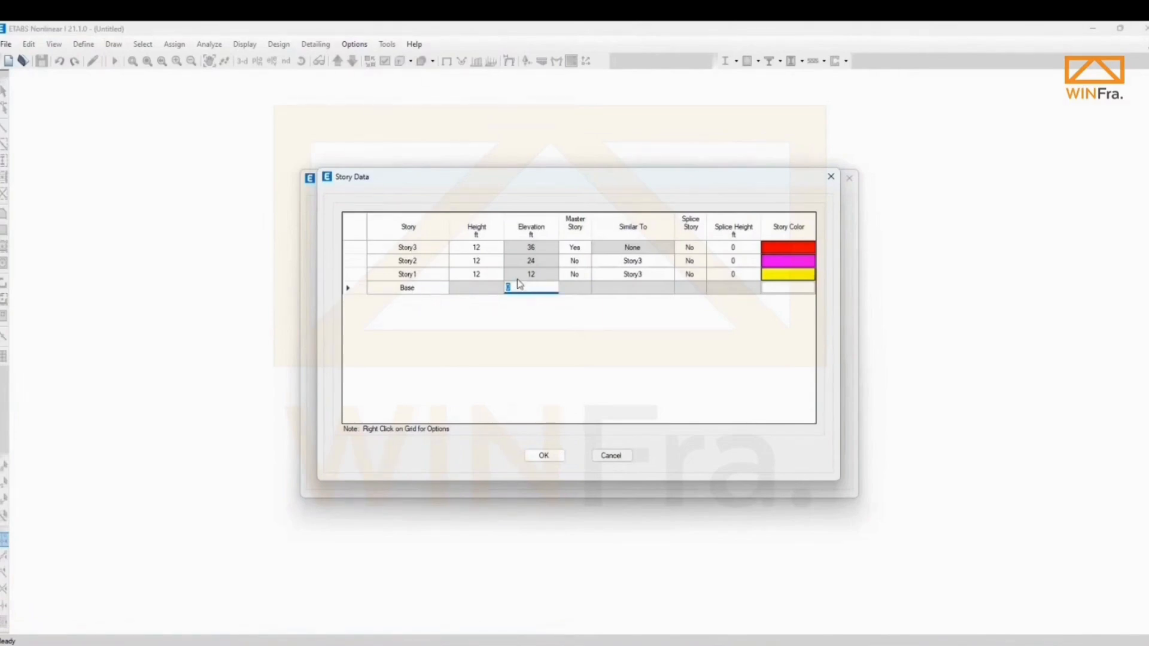
Rename Story1 as Ground Floor.
{"action": "left_click", "coordinate": [385, 276]}
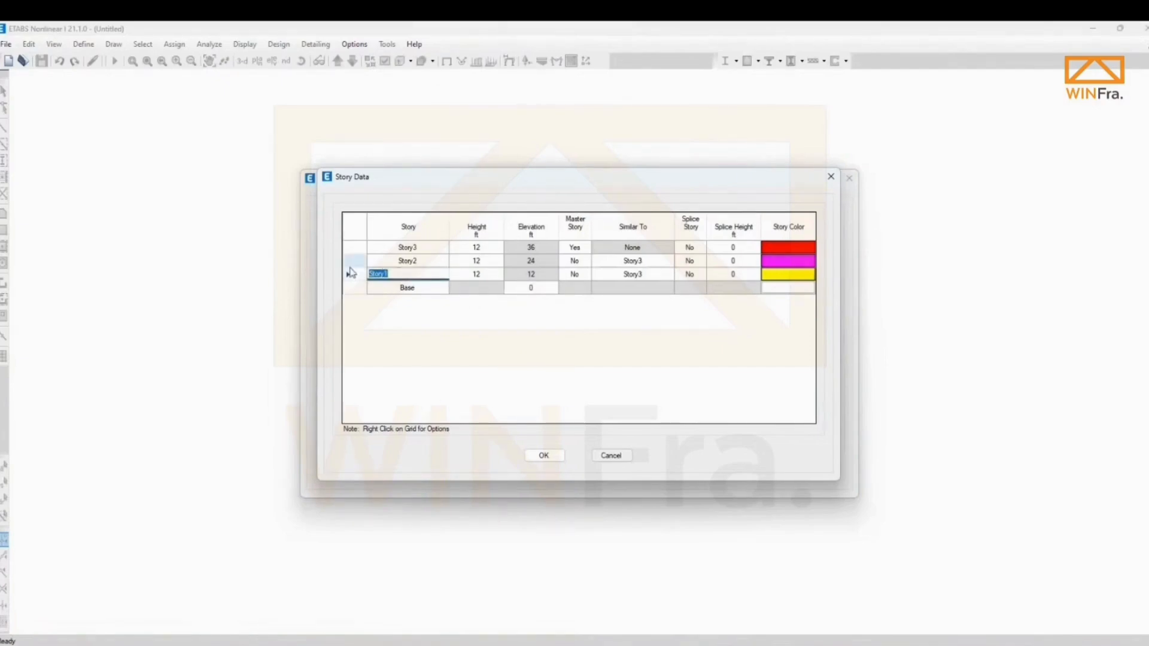
{"action": "type", "text": "Ground"}
In GstarCAD, look through the frame elevations, footing layout, typical anchor details and anchor bolt schedule for the ground-level height.
{"action": "left_click", "coordinate": [730, 556]}
{"action": "middle_click_drag", "start_coordinate": [495, 508], "coordinate": [436, 354]}
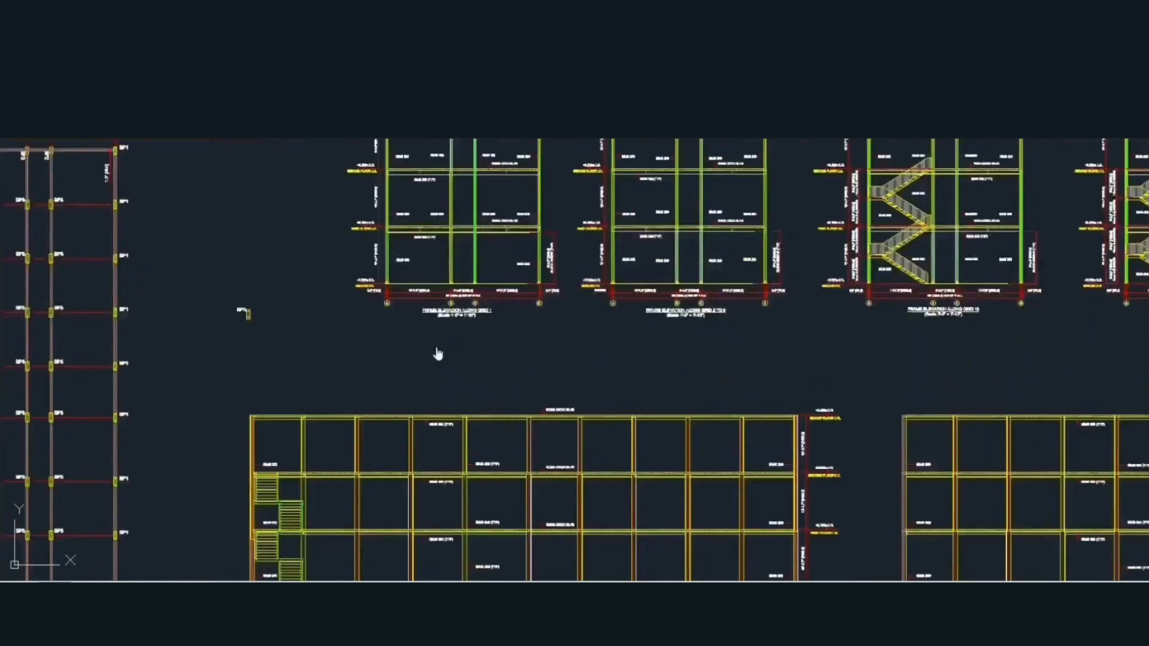
{"action": "scroll", "coordinate": [369, 262], "scroll_direction": "up", "scroll_amount": 4}
{"action": "scroll", "coordinate": [369, 263], "scroll_direction": "down", "scroll_amount": 6}
{"action": "middle_click_drag", "start_coordinate": [371, 510], "coordinate": [376, 246]}
{"action": "scroll", "coordinate": [376, 247], "scroll_direction": "down", "scroll_amount": 6}
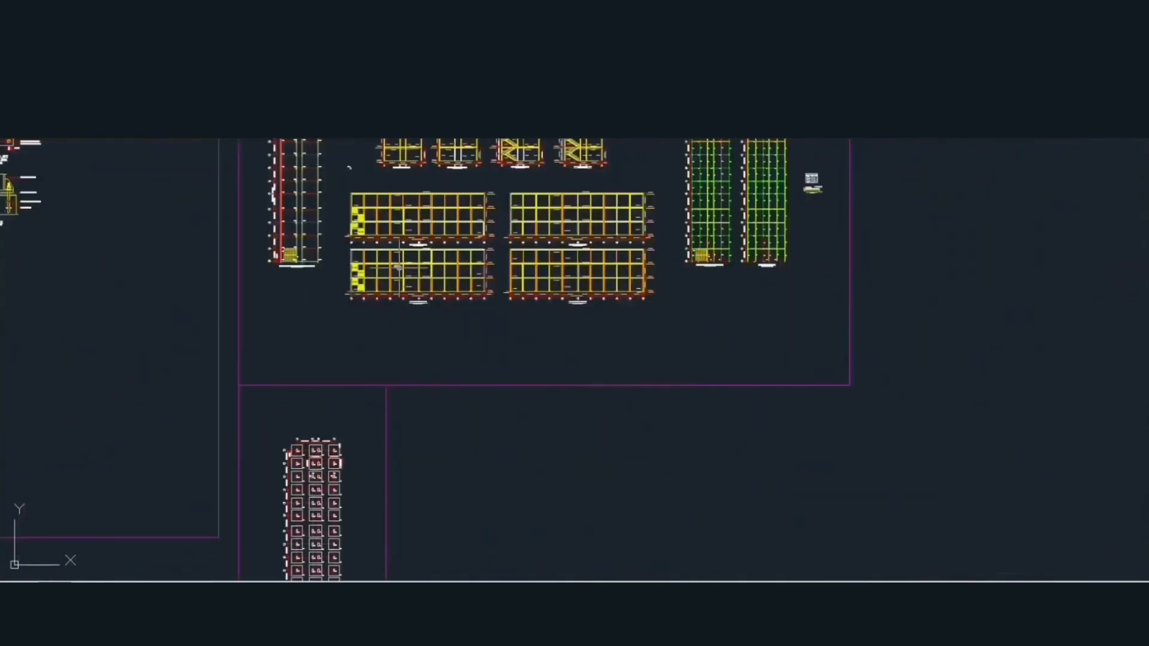
{"action": "middle_click_drag", "start_coordinate": [237, 299], "coordinate": [542, 429]}
{"action": "middle_click_drag", "start_coordinate": [270, 411], "coordinate": [654, 427]}
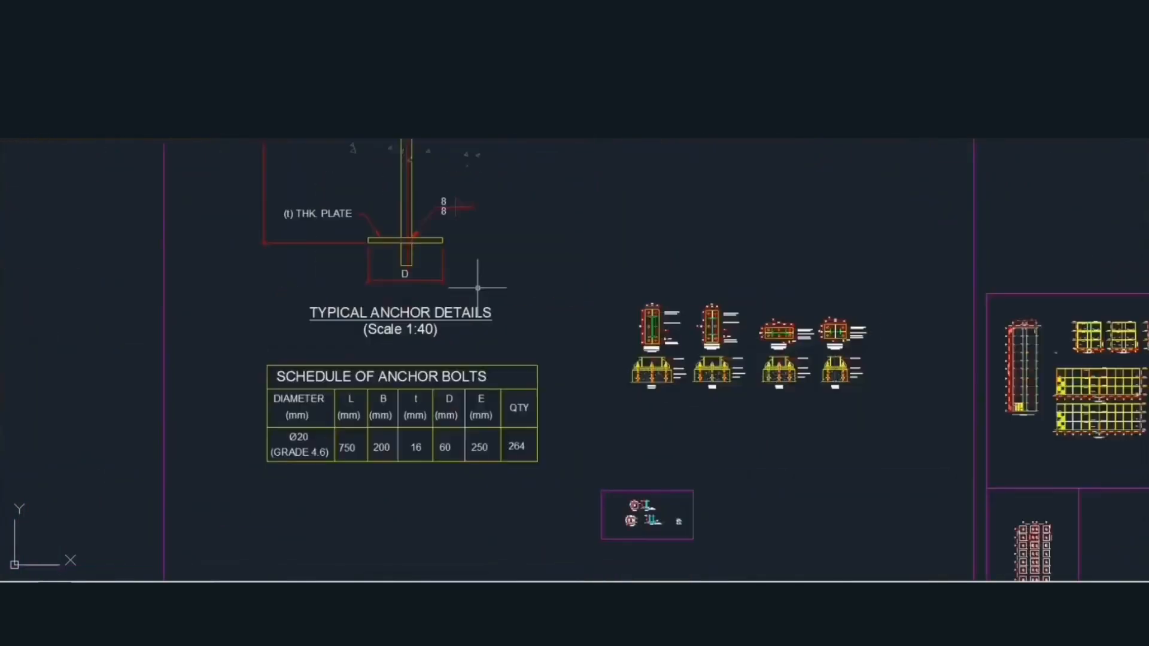
{"action": "scroll", "coordinate": [478, 287], "scroll_direction": "down", "scroll_amount": 4}
{"action": "middle_click_drag", "start_coordinate": [471, 307], "coordinate": [421, 395]}
{"action": "scroll", "coordinate": [676, 442], "scroll_direction": "up", "scroll_amount": 2}
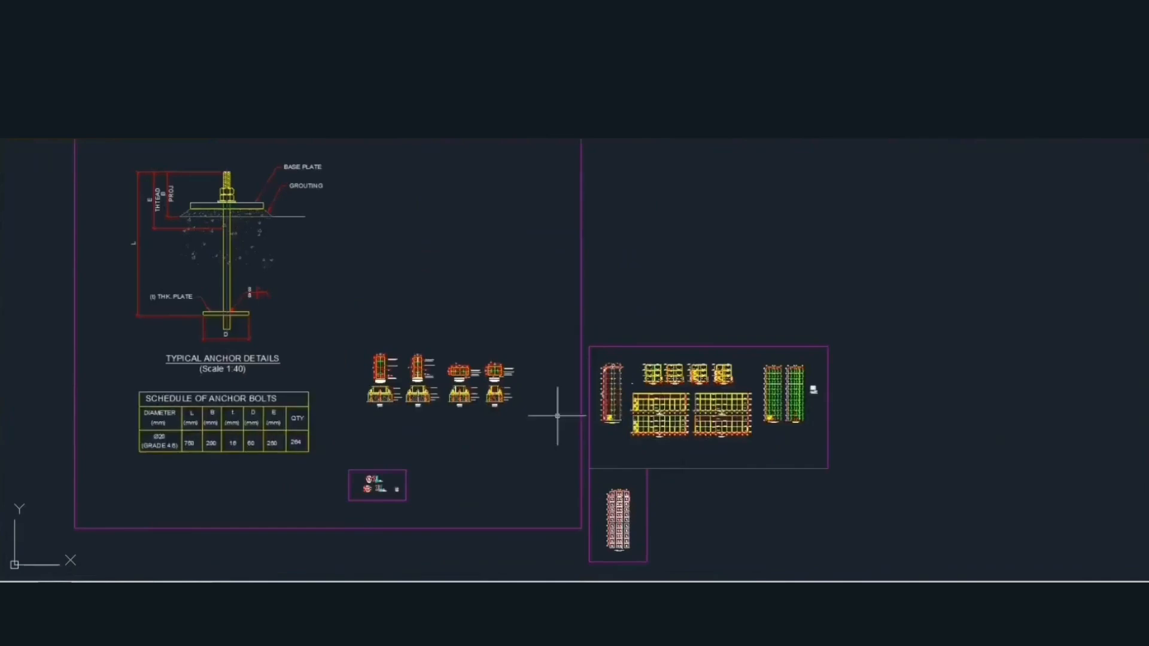
{"action": "scroll", "coordinate": [656, 412], "scroll_direction": "up", "scroll_amount": 4}
{"action": "middle_click_drag", "start_coordinate": [937, 371], "coordinate": [823, 331]}
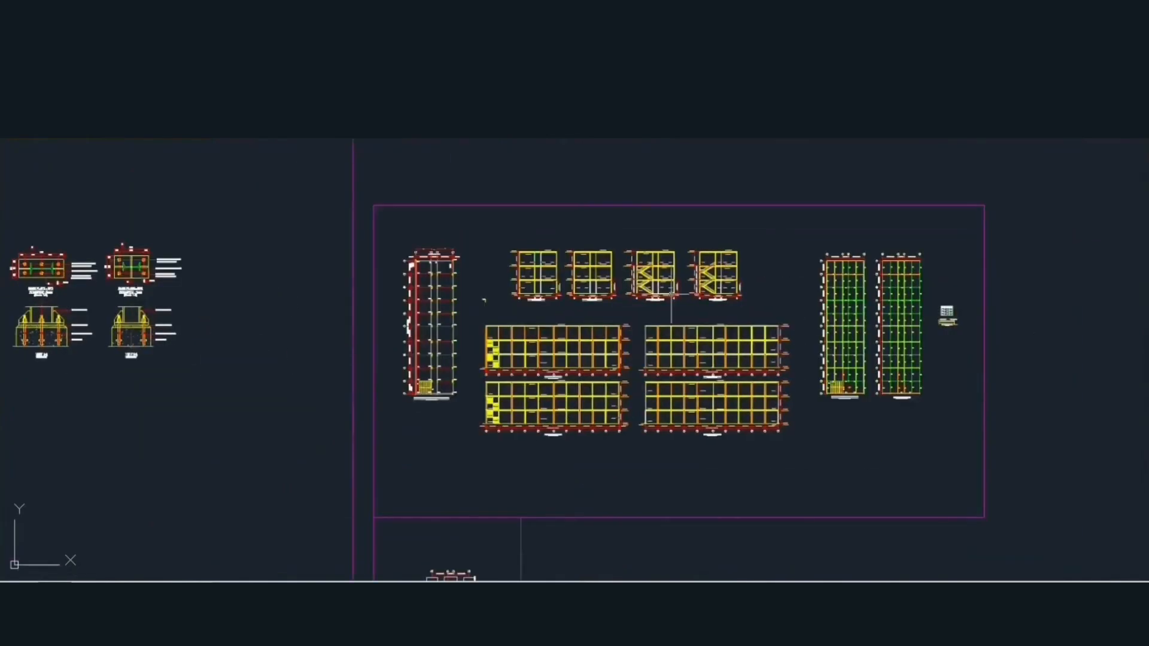
{"action": "scroll", "coordinate": [648, 251], "scroll_direction": "up", "scroll_amount": 4}
{"action": "middle_click_drag", "start_coordinate": [313, 364], "coordinate": [414, 344]}
{"action": "scroll", "coordinate": [414, 344], "scroll_direction": "up", "scroll_amount": 5}
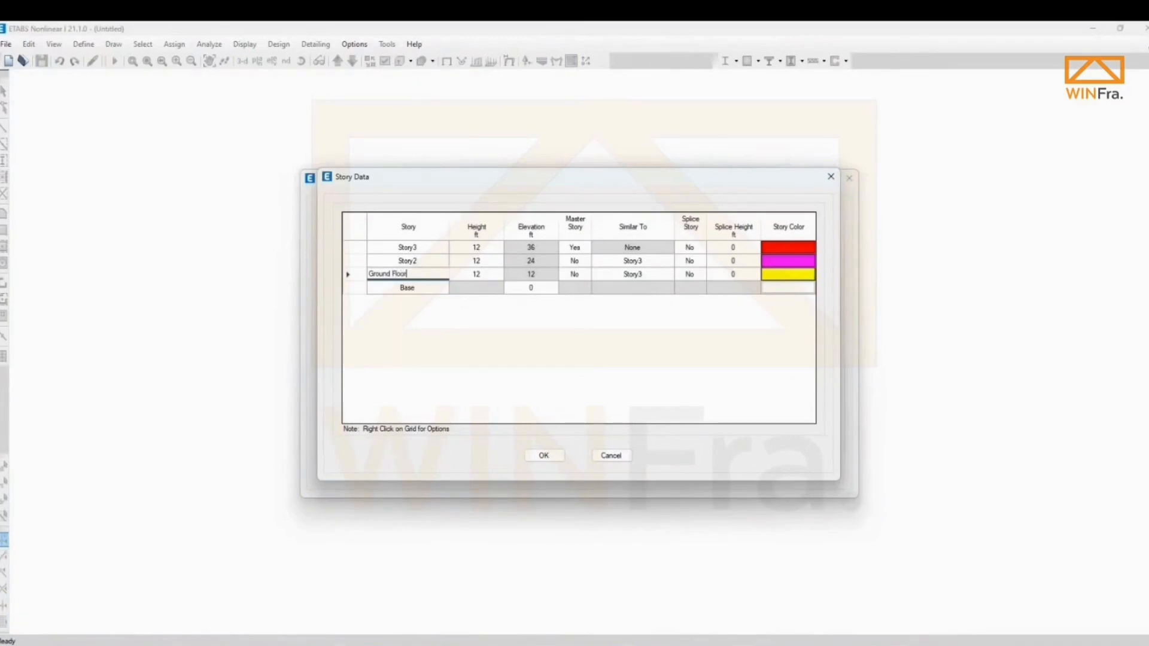
Back in ETABS, set the Ground Floor height to 2 ft and rename Story2 as First Floor.
{"action": "key", "text": "Tab"}
{"action": "type", "text": "2"}
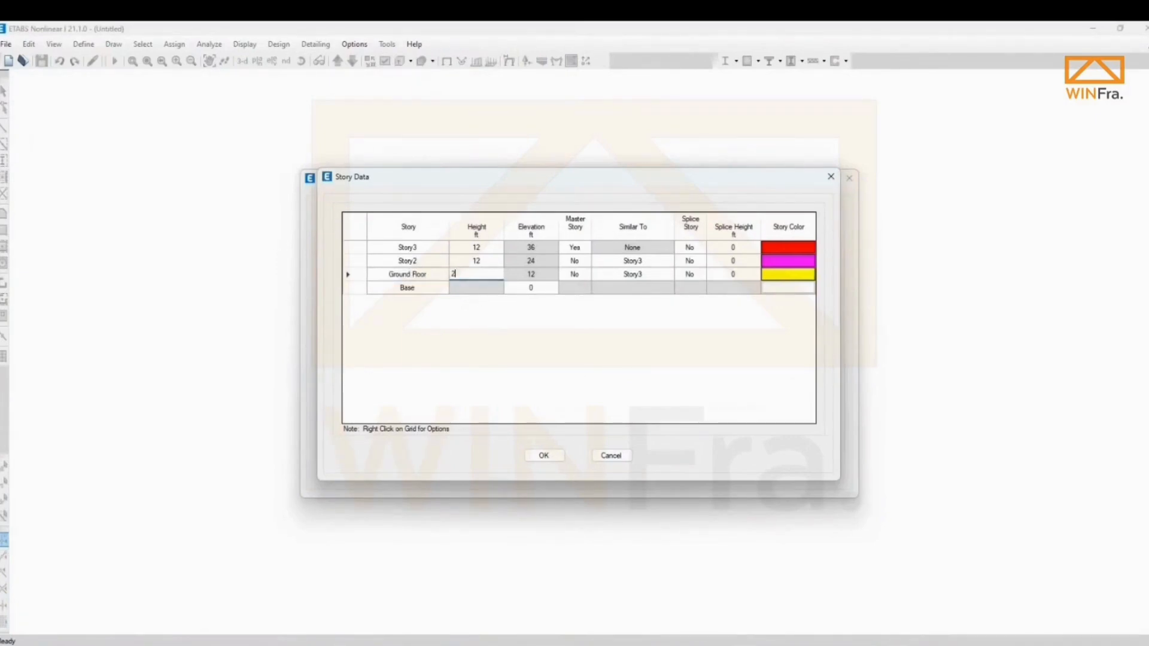
{"action": "left_click", "coordinate": [400, 251]}
{"action": "left_click", "coordinate": [423, 261]}
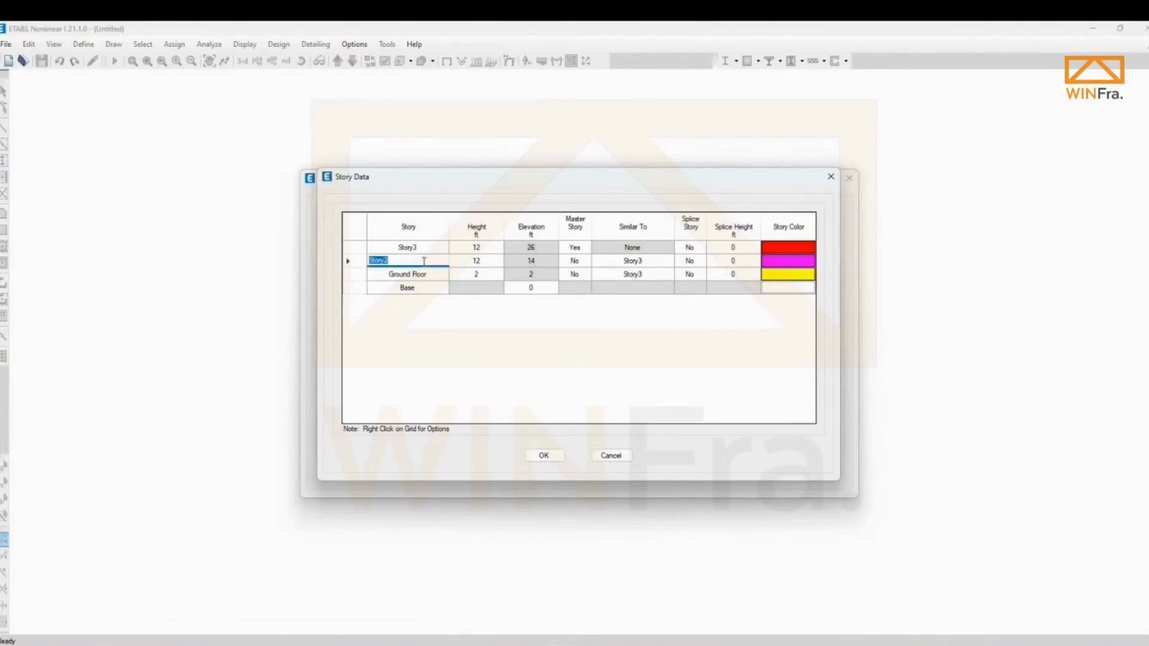
{"action": "type", "text": "First Floor"}
{"action": "key", "text": "Return"}
Set the Ground Floor height to 6.3 ft and the First Floor height to 10 ft.
{"action": "left_click", "coordinate": [480, 258]}
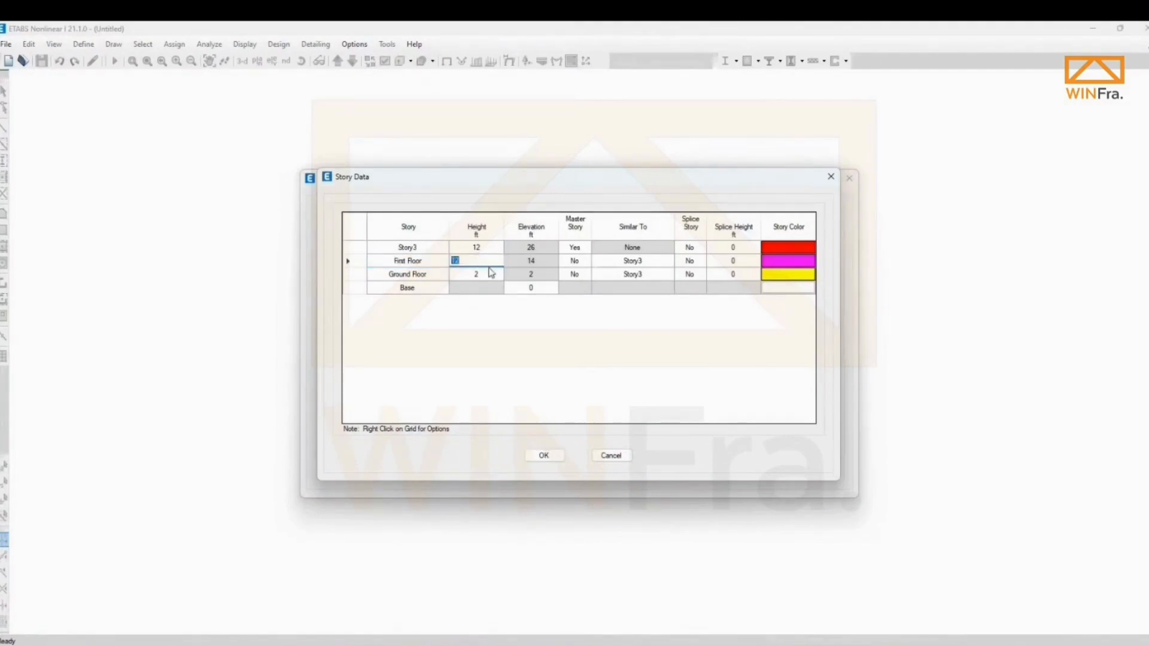
{"action": "left_click", "coordinate": [492, 273]}
{"action": "type", "text": "6.3"}
{"action": "left_click", "coordinate": [410, 248]}
{"action": "left_click", "coordinate": [501, 261]}
{"action": "type", "text": "10"}
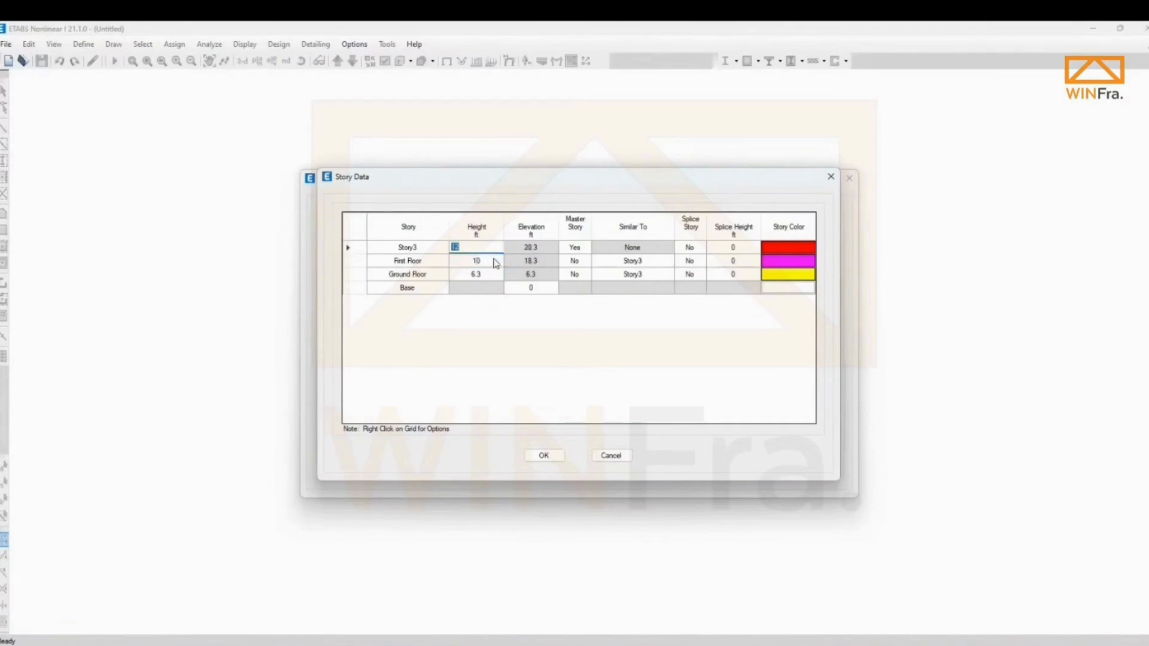
Rename Story3 as Second Floor and set its height to 10 ft.
{"action": "left_click", "coordinate": [430, 248]}
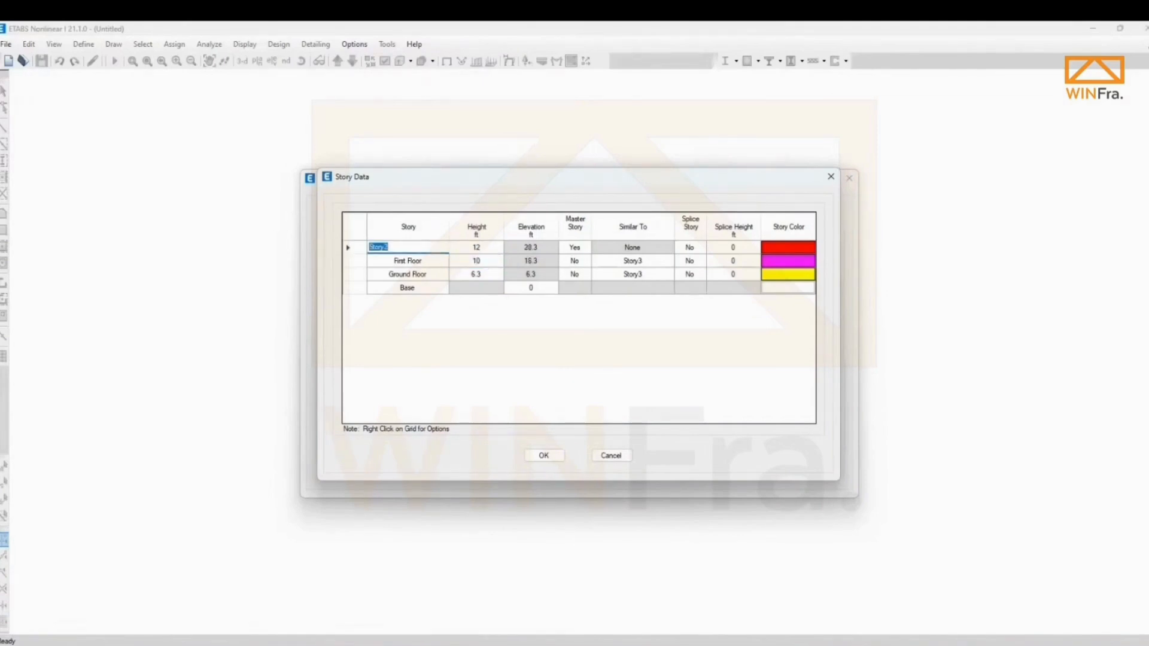
{"action": "type", "text": "Second Floor"}
{"action": "left_click", "coordinate": [484, 249]}
{"action": "type", "text": "10"}
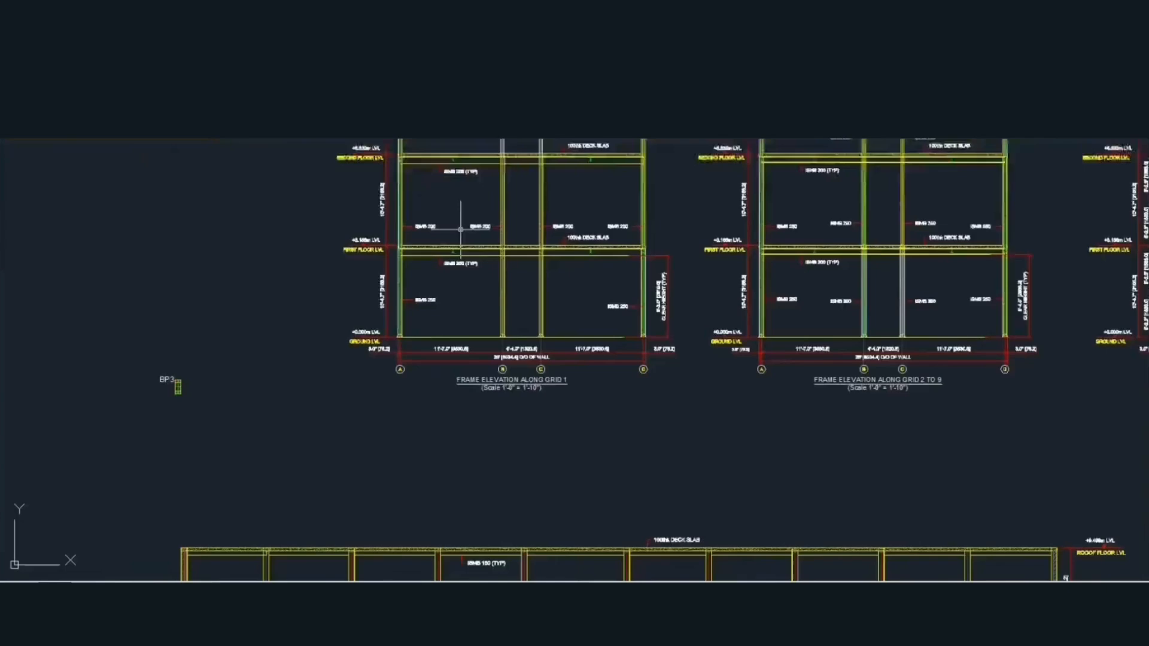
In GstarCAD, check the roof level and top story height on the frame elevation along grid 1.
{"action": "scroll", "coordinate": [173, 395], "scroll_direction": "up", "scroll_amount": 2}
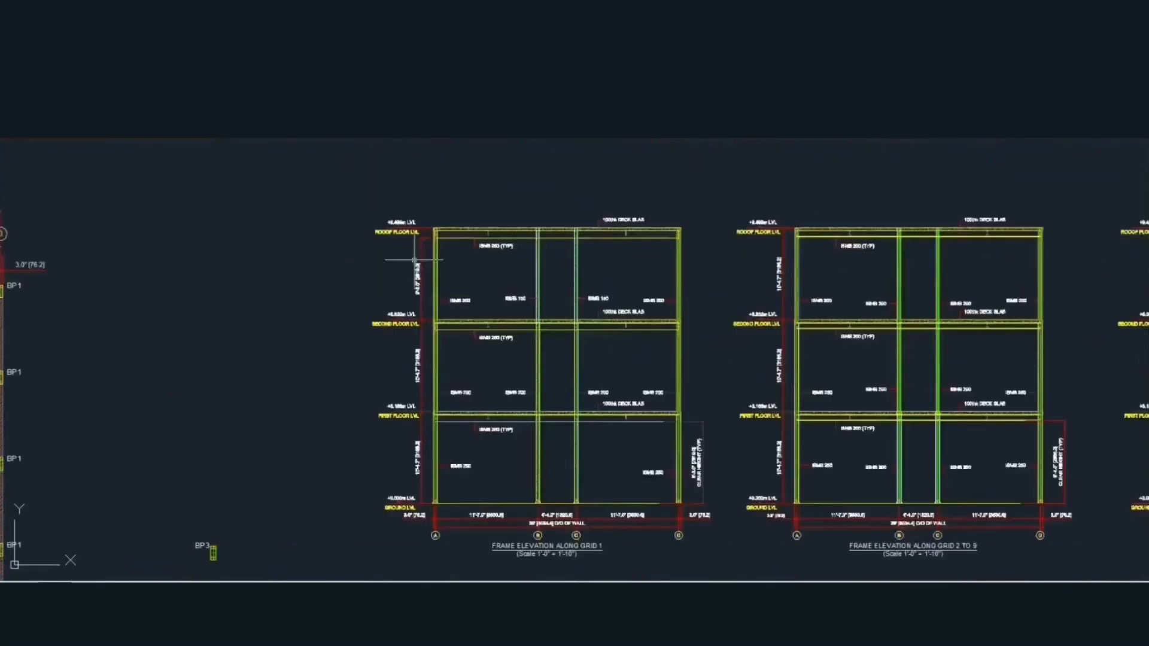
{"action": "scroll", "coordinate": [417, 276], "scroll_direction": "up", "scroll_amount": 1}
{"action": "middle_click_drag", "start_coordinate": [418, 274], "coordinate": [415, 324]}
{"action": "scroll", "coordinate": [399, 252], "scroll_direction": "up", "scroll_amount": 1}
{"action": "scroll", "coordinate": [399, 252], "scroll_direction": "down", "scroll_amount": 1}
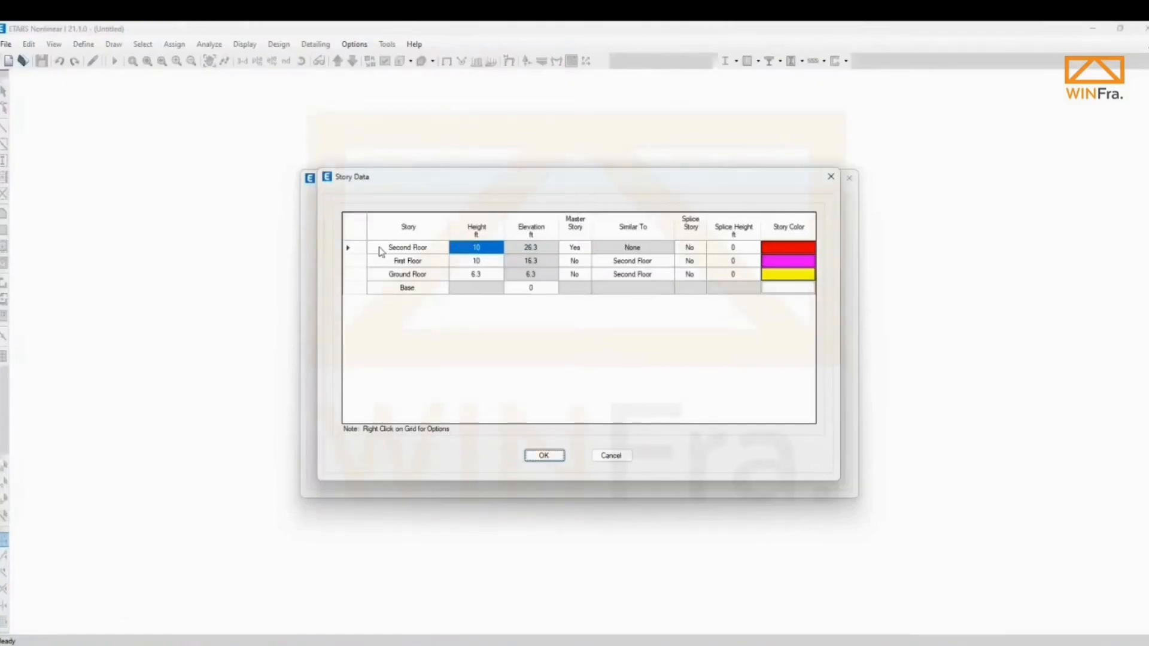
In ETABS, add one 9 ft story above Second Floor, keeping existing story heights and replicating it from Second Floor.
{"action": "left_click", "coordinate": [354, 248]}
{"action": "right_click", "coordinate": [358, 247]}
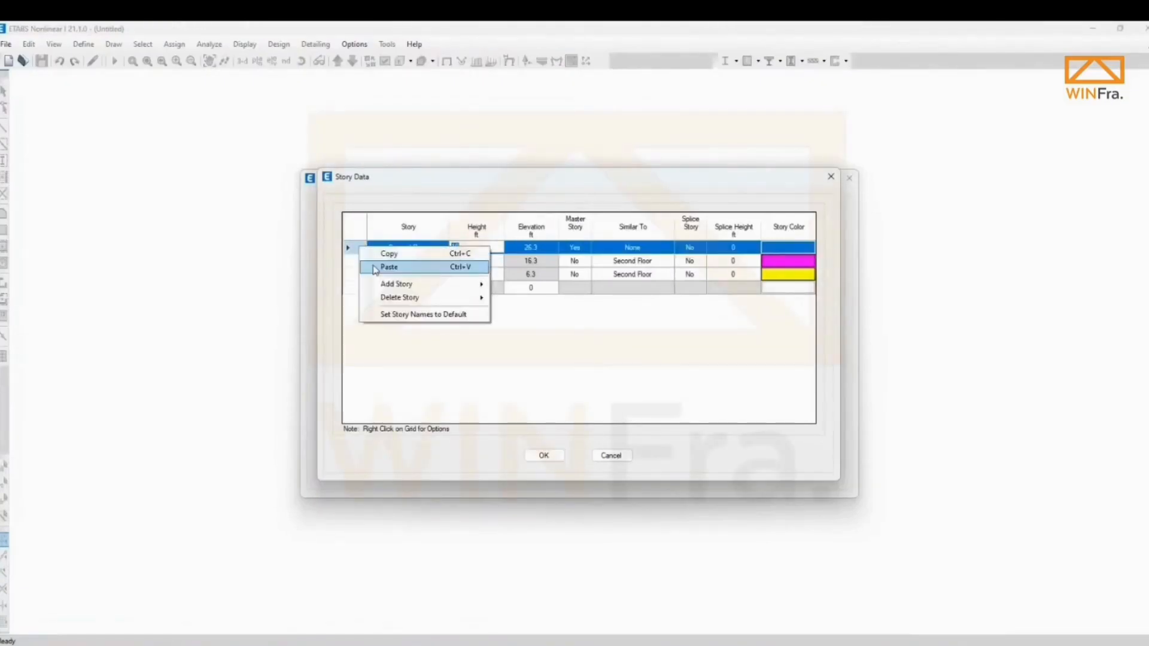
{"action": "mouse_move", "coordinate": [464, 288]}
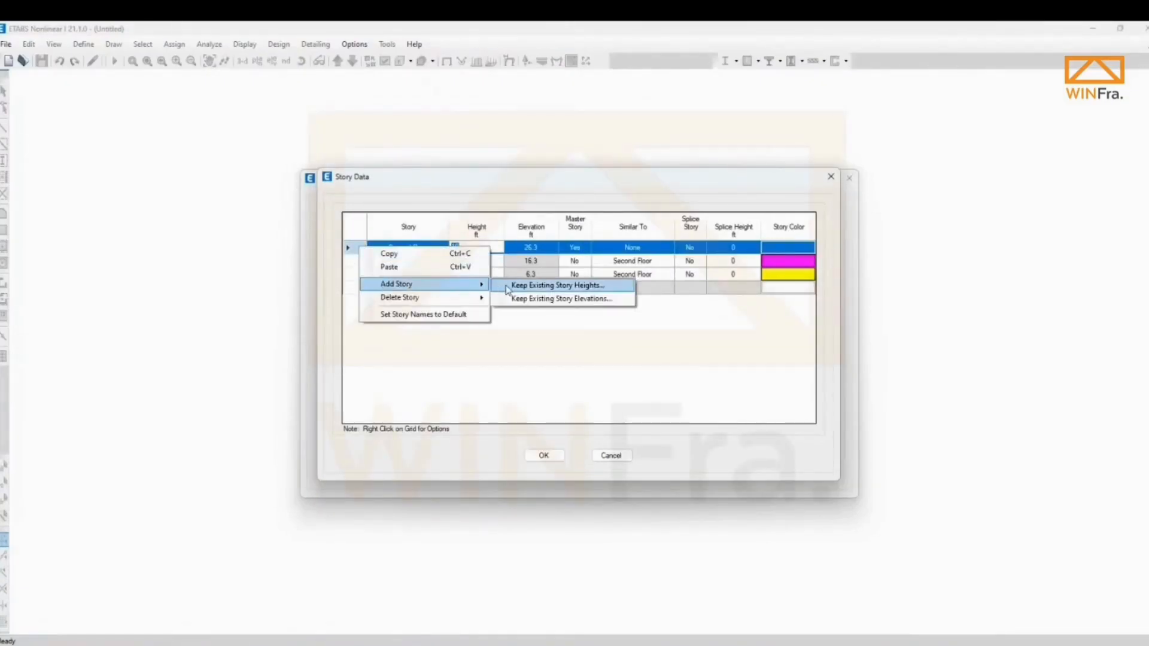
{"action": "left_click", "coordinate": [354, 237]}
{"action": "left_click", "coordinate": [357, 246]}
{"action": "right_click", "coordinate": [356, 245]}
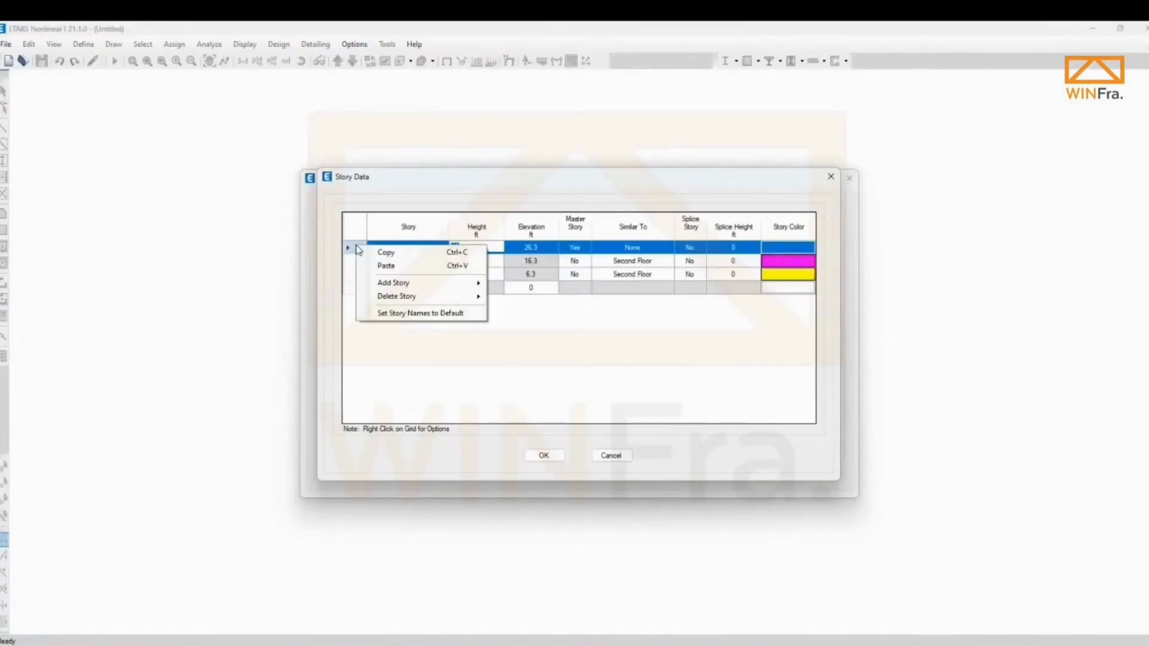
{"action": "mouse_move", "coordinate": [379, 287]}
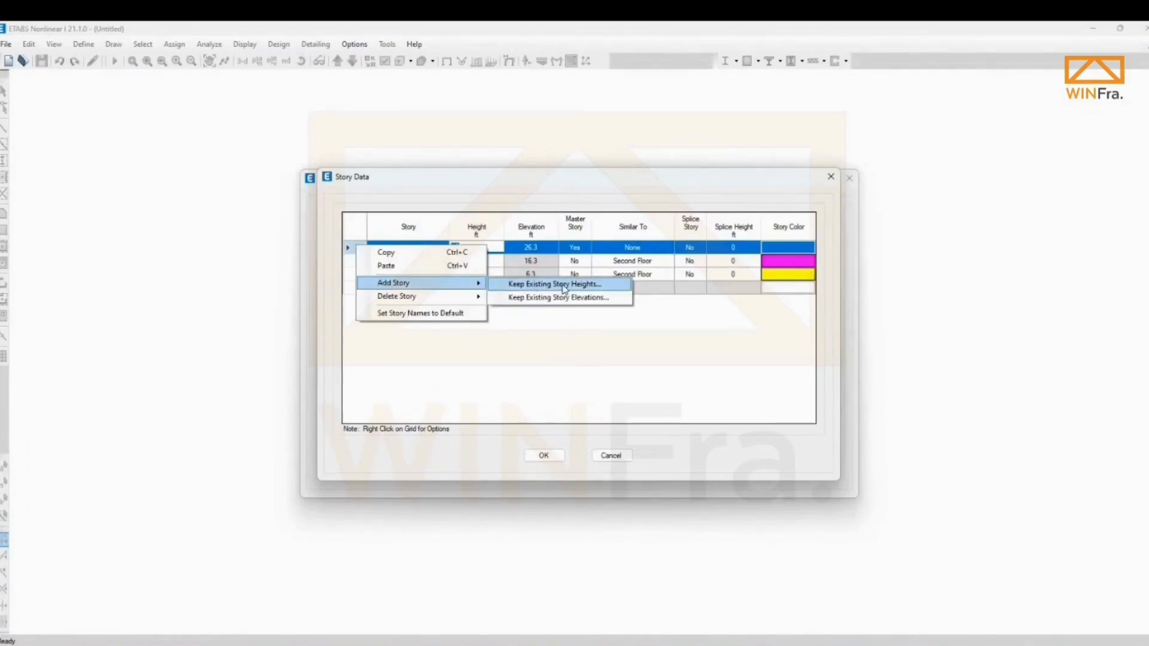
{"action": "left_click", "coordinate": [587, 285]}
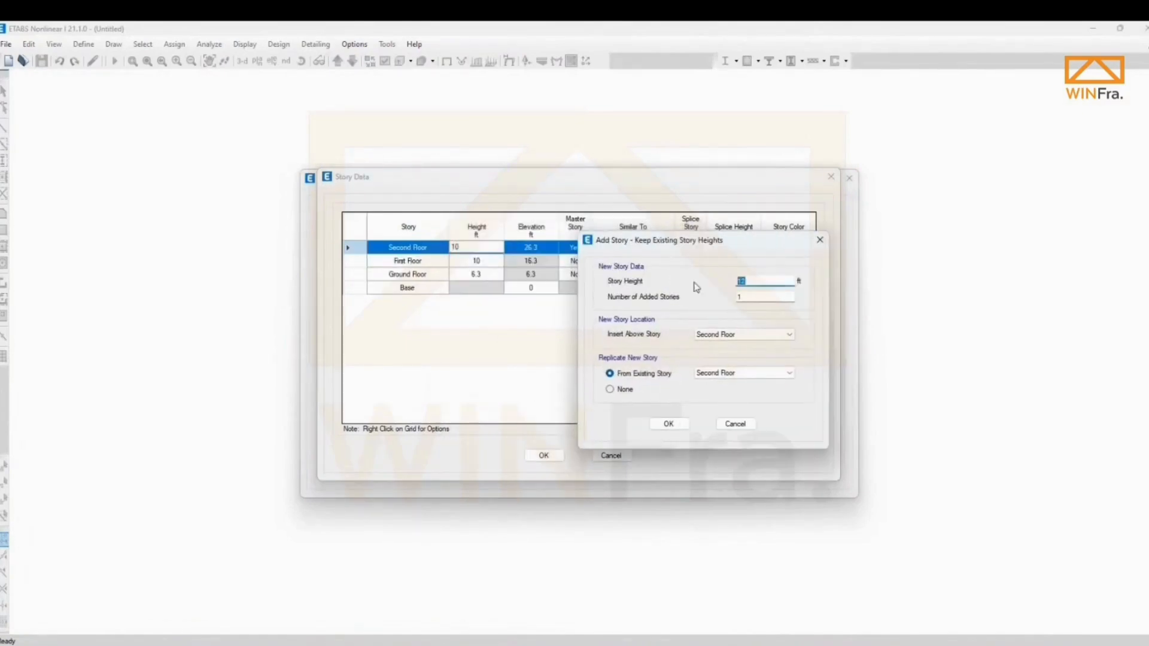
{"action": "type", "text": "9"}
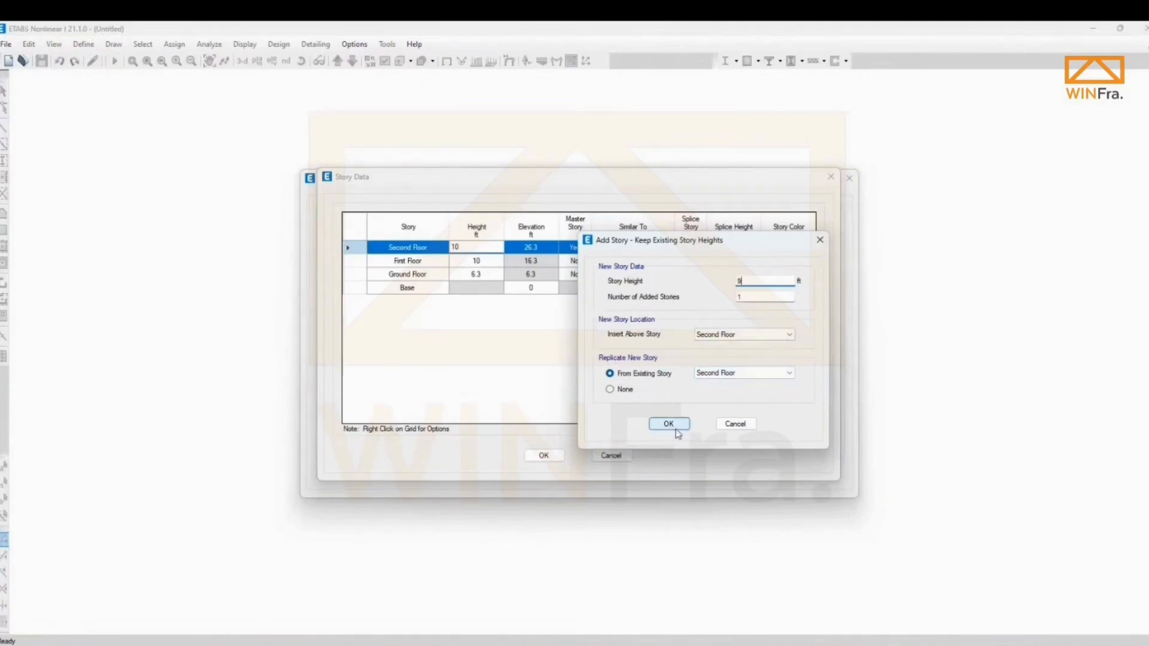
{"action": "left_click", "coordinate": [676, 429]}
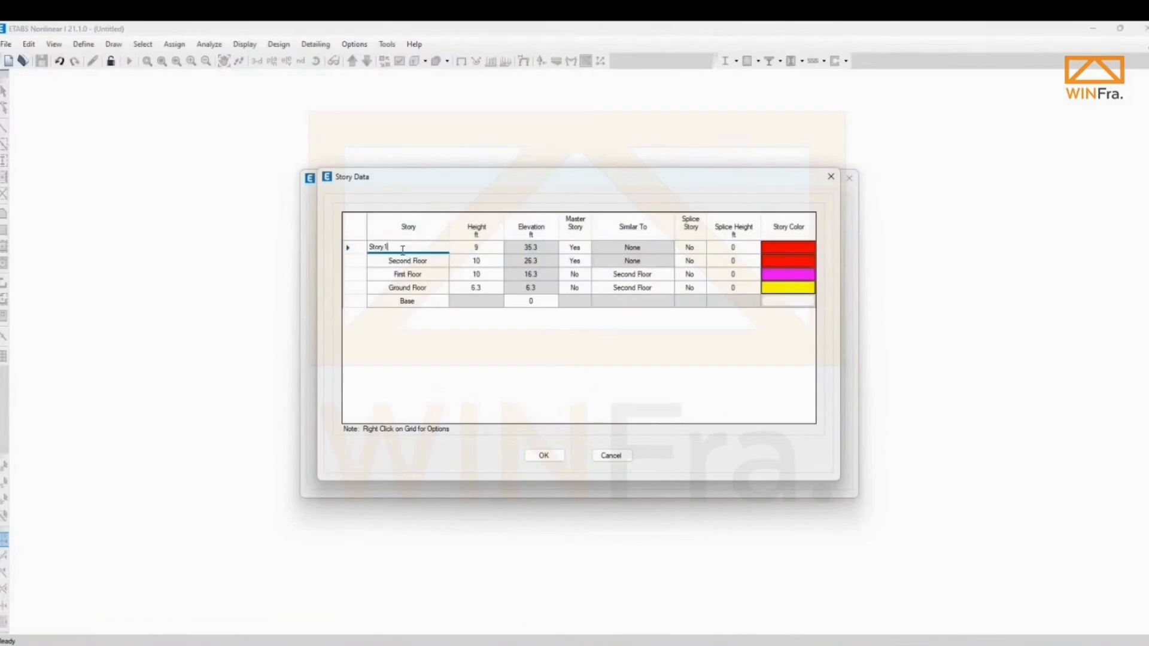
Rename the newly added top story as Roof and accept the story data.
{"action": "type", "text": "Roof"}
{"action": "left_click", "coordinate": [482, 247]}
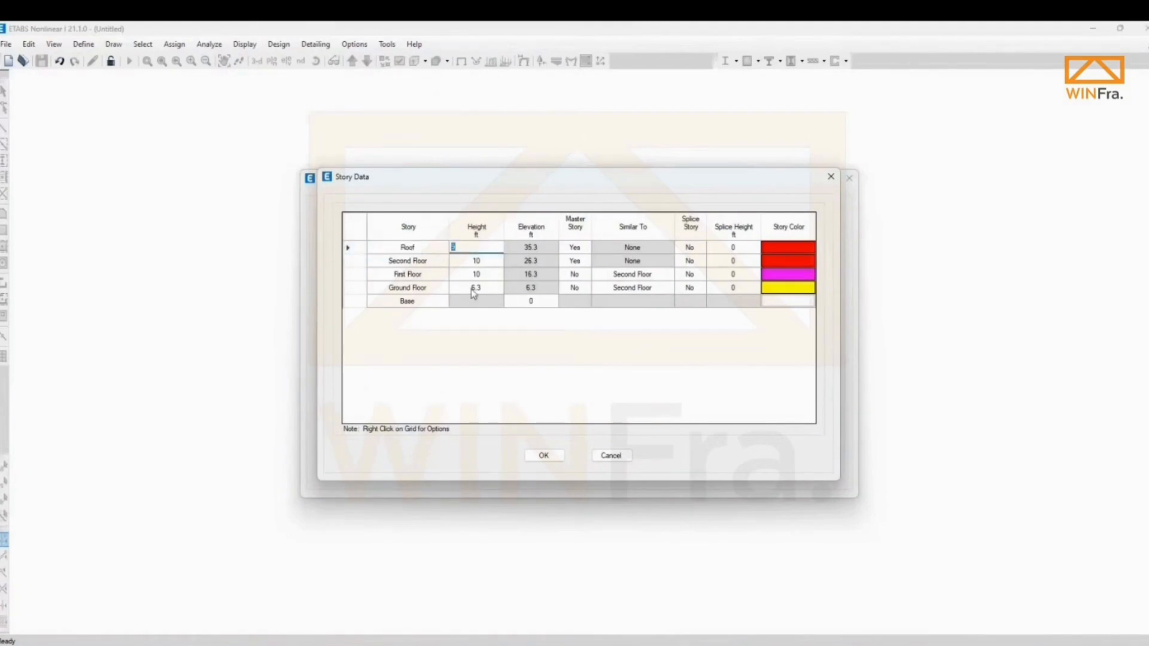
{"action": "left_click", "coordinate": [556, 458]}
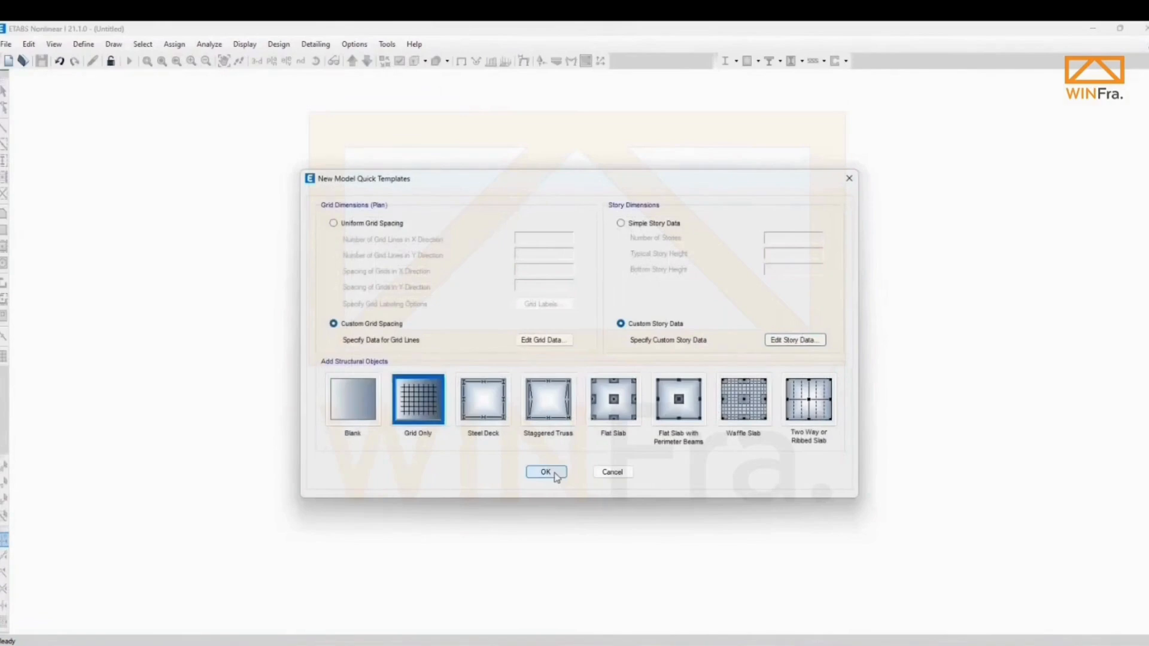
Create the Grid Only model from the custom grid spacing and custom story data.
{"action": "left_click", "coordinate": [546, 472]}
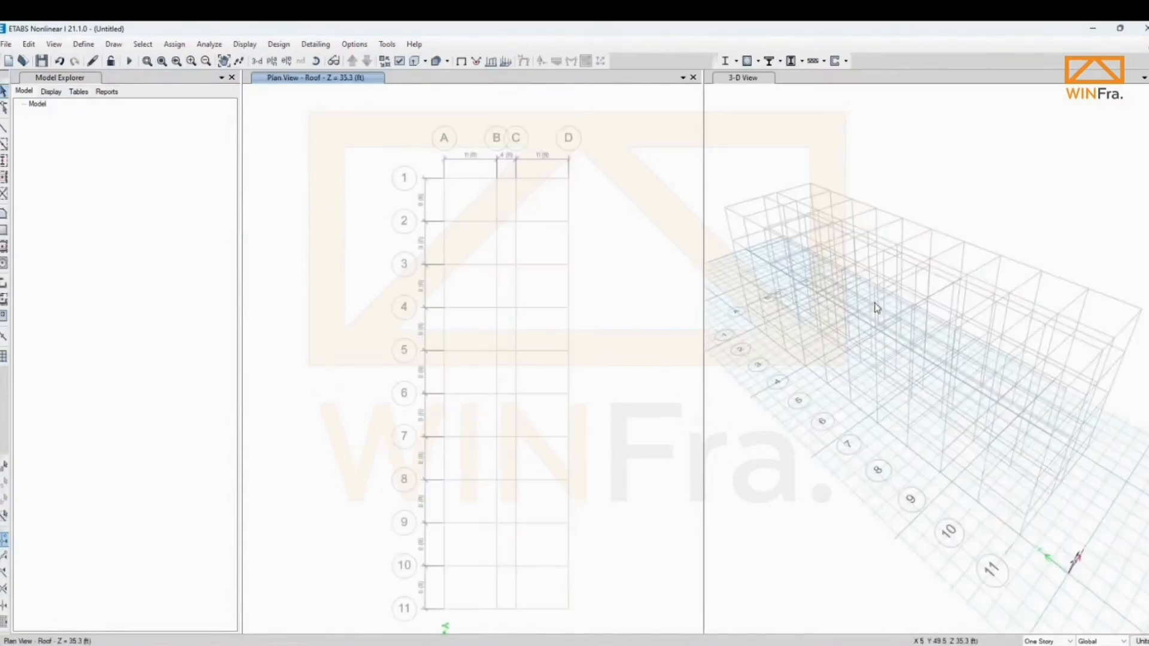
{"action": "middle_click_drag", "start_coordinate": [426, 340], "coordinate": [371, 306]}
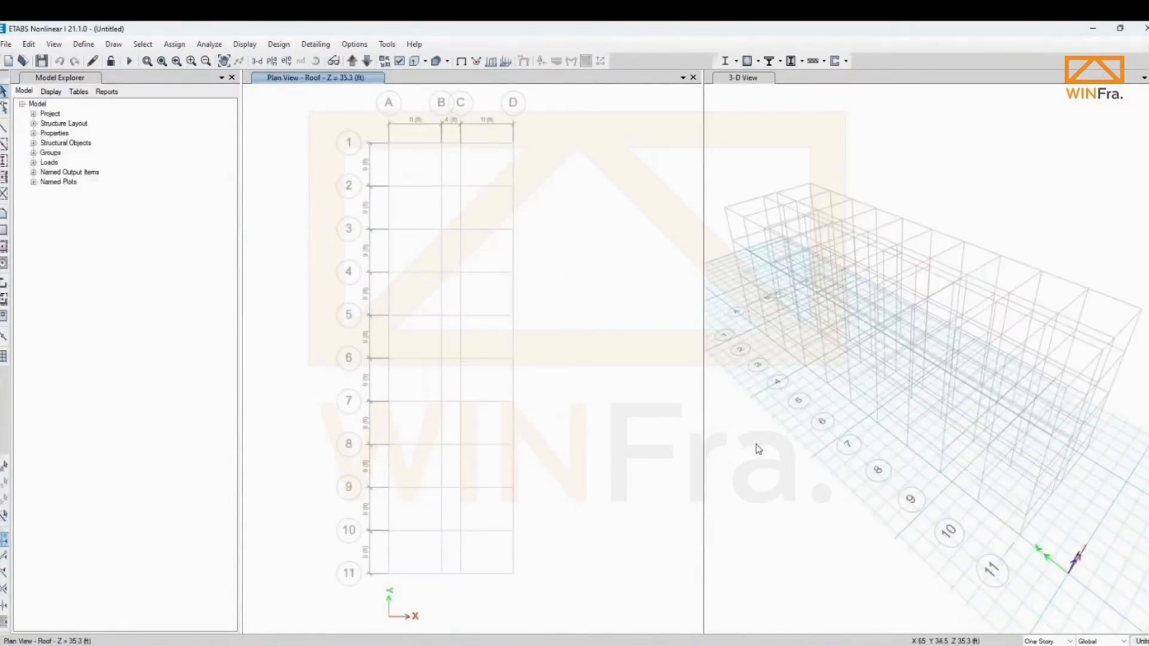
{"action": "scroll", "coordinate": [882, 383], "scroll_direction": "up", "scroll_amount": 2}
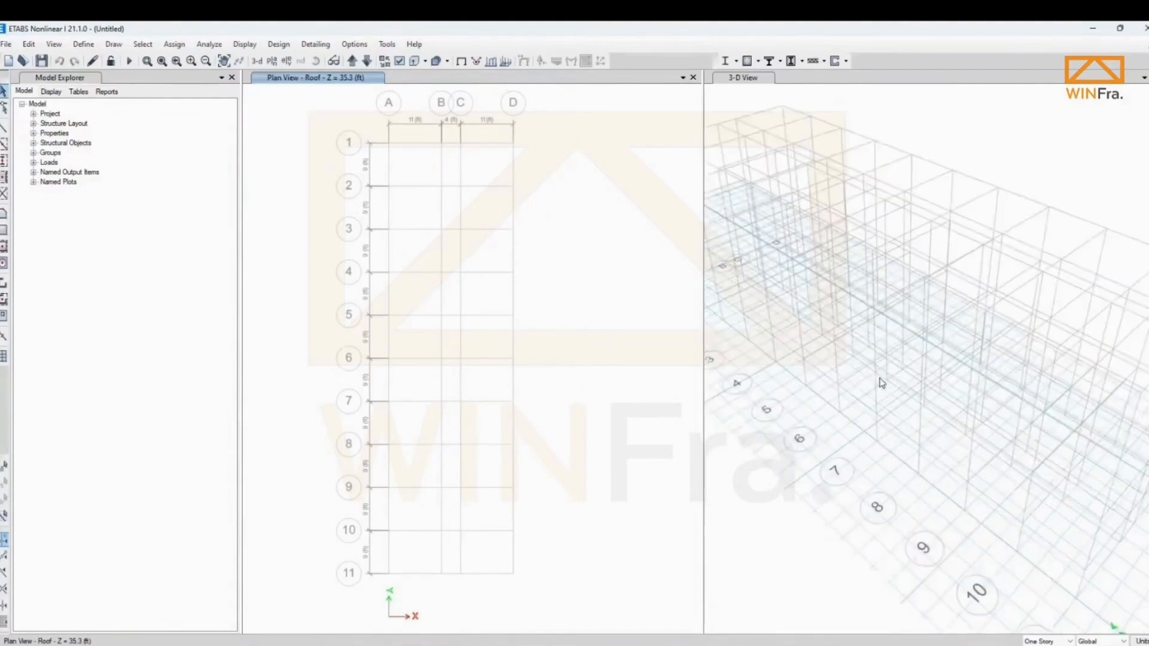
{"action": "middle_click_drag", "start_coordinate": [882, 383], "coordinate": [879, 336], "text": "shift"}
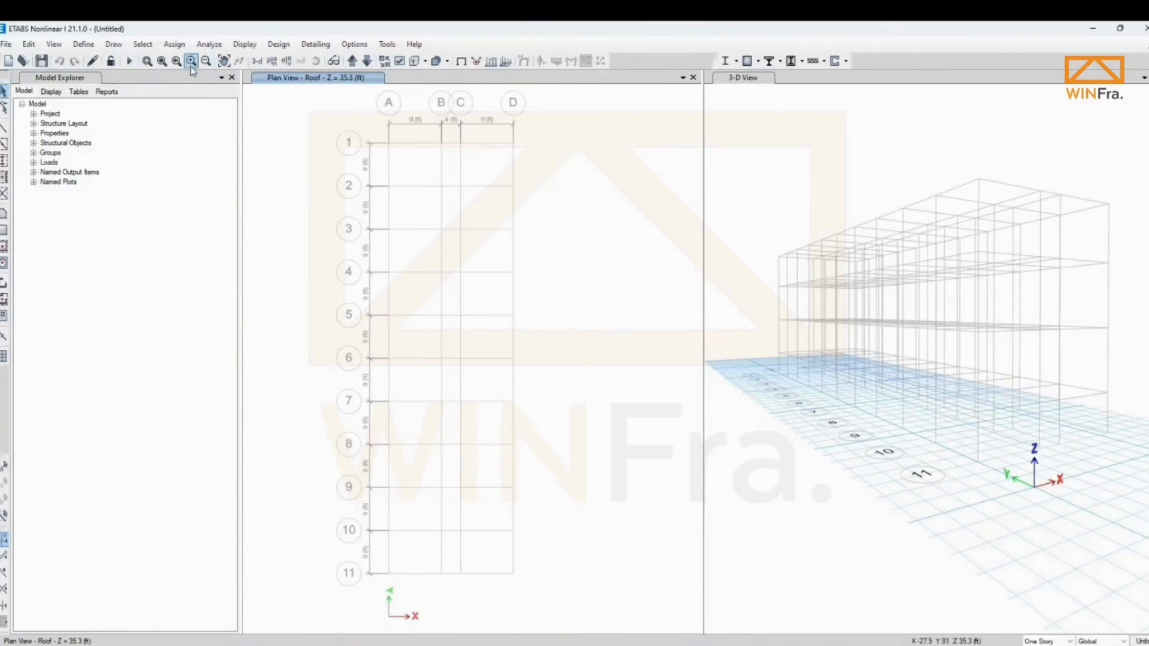
Switch the Roof plan window to the default 3-D view and inspect the grid frame.
{"action": "left_click", "coordinate": [224, 61]}
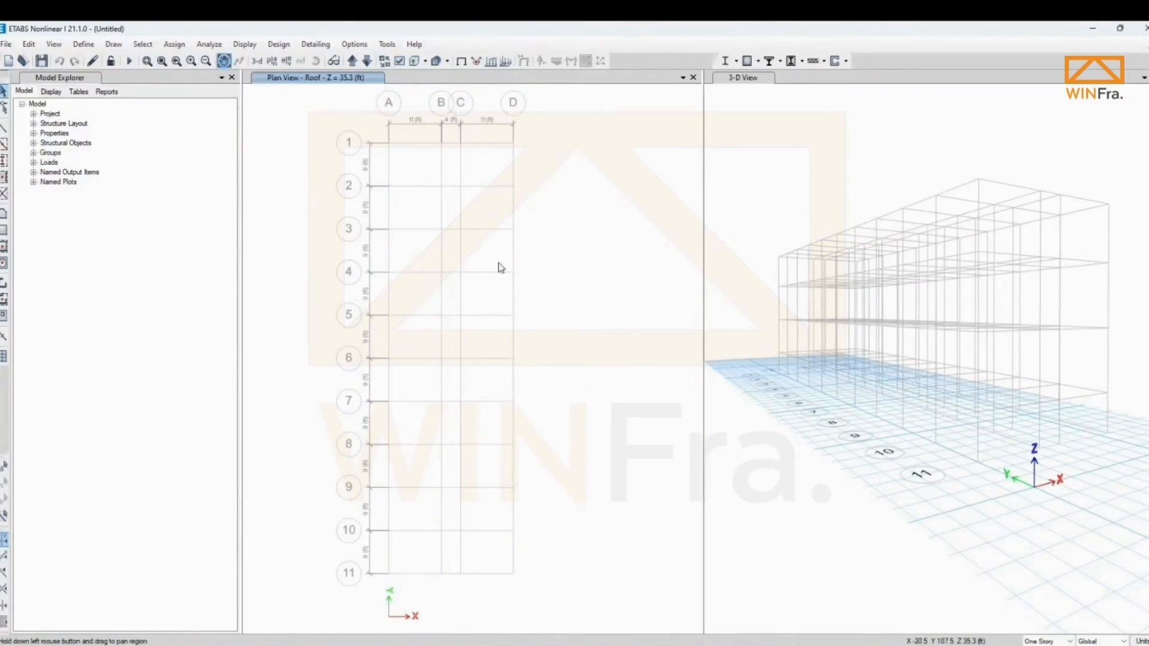
{"action": "left_click_drag", "start_coordinate": [534, 295], "coordinate": [478, 300]}
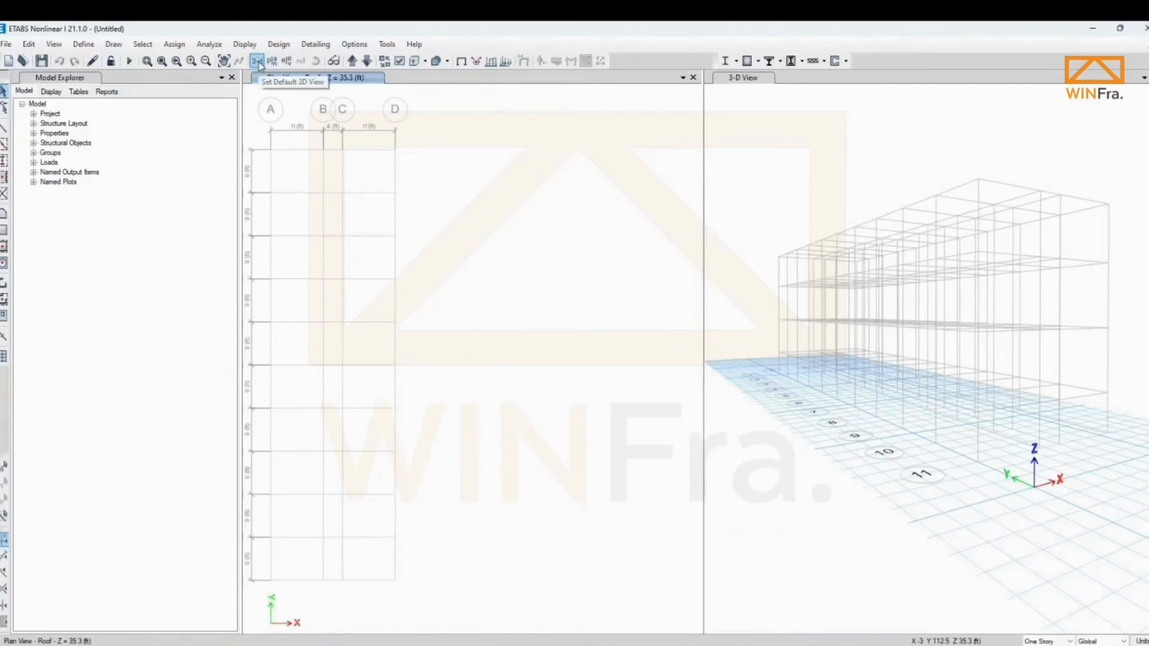
{"action": "middle_click_drag", "start_coordinate": [314, 159], "coordinate": [401, 149]}
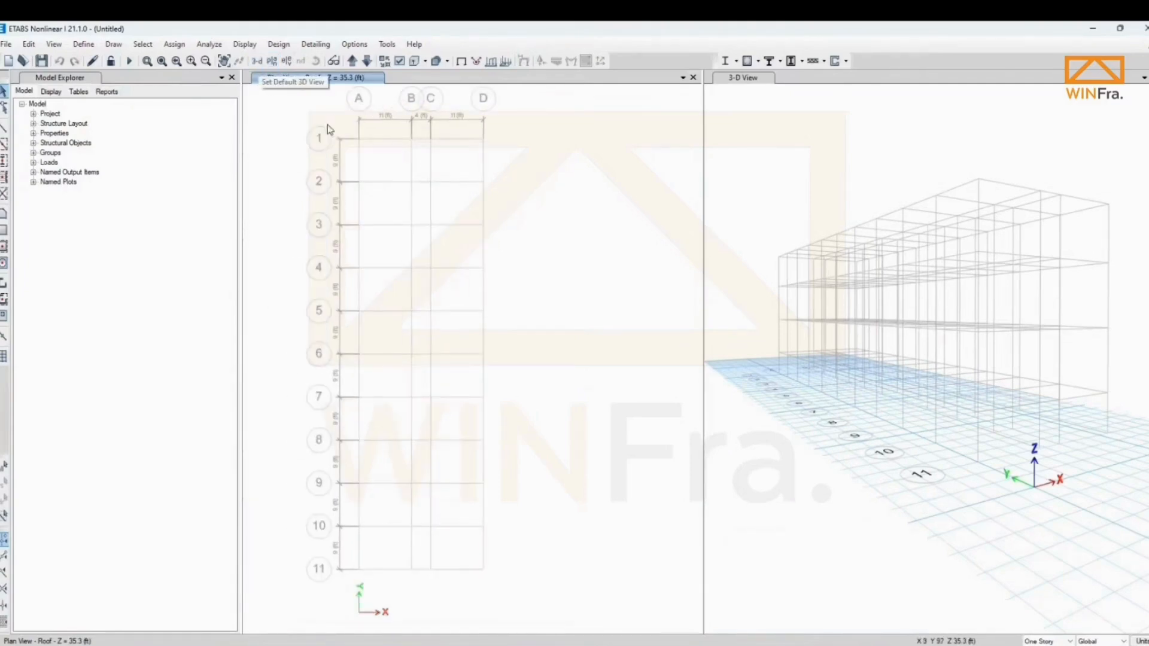
{"action": "left_click", "coordinate": [258, 63]}
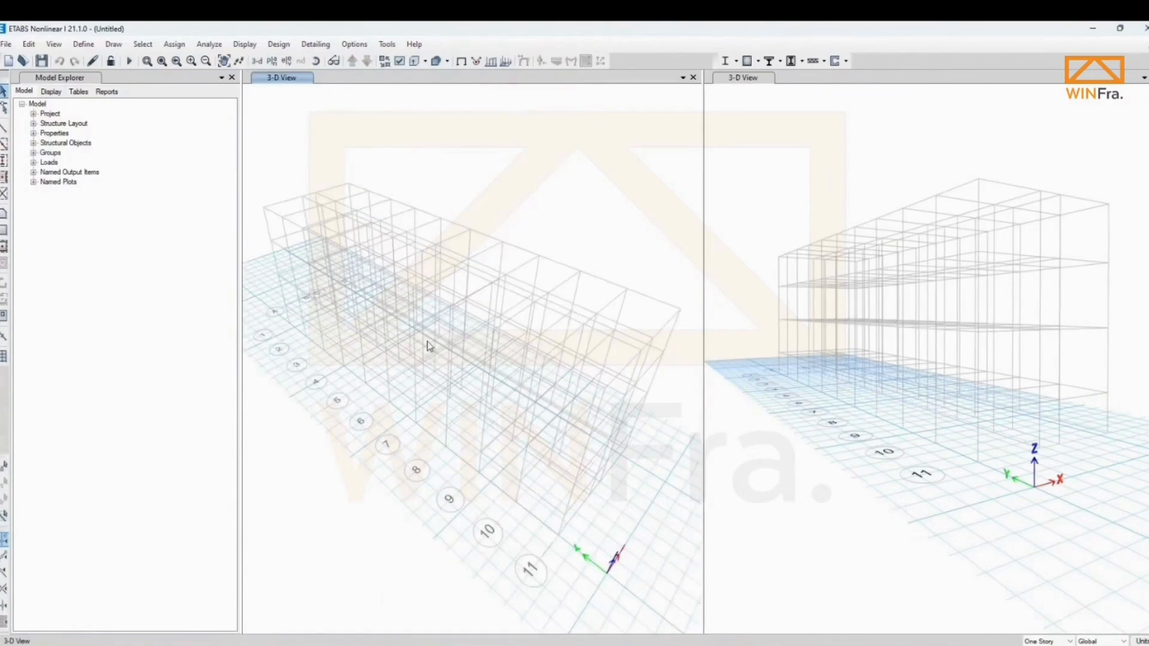
{"action": "scroll", "coordinate": [427, 346], "scroll_direction": "down", "scroll_amount": 2}
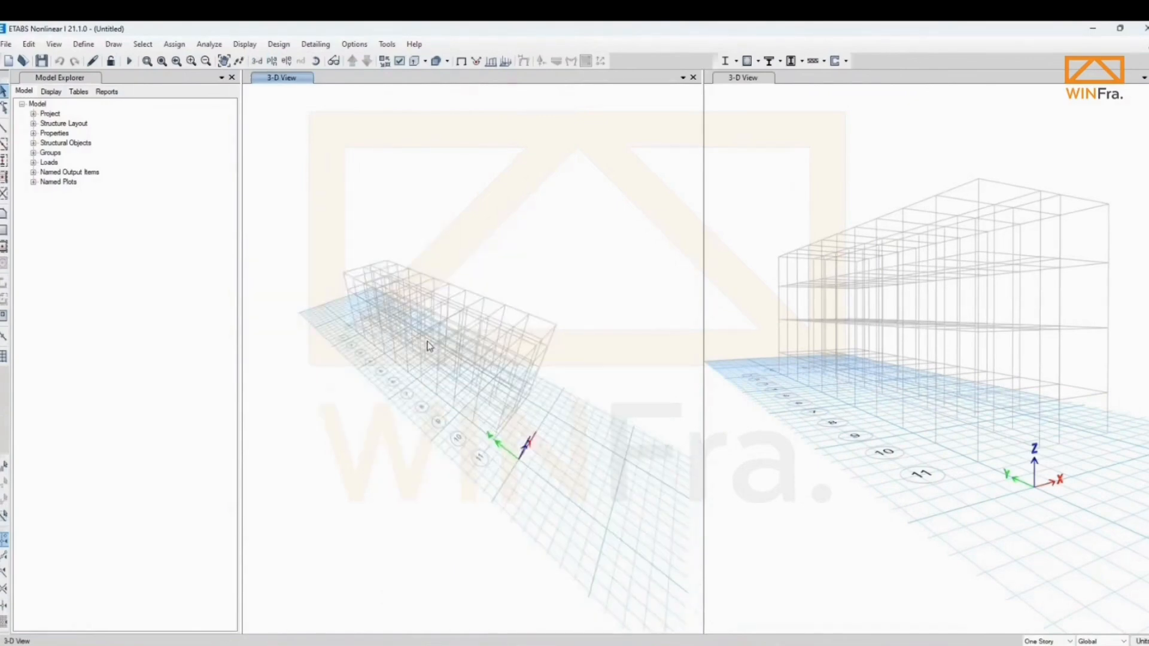
{"action": "scroll", "coordinate": [428, 346], "scroll_direction": "up", "scroll_amount": 2}
Show the First Floor plan in place of the default 3-D view.
{"action": "left_click", "coordinate": [273, 62]}
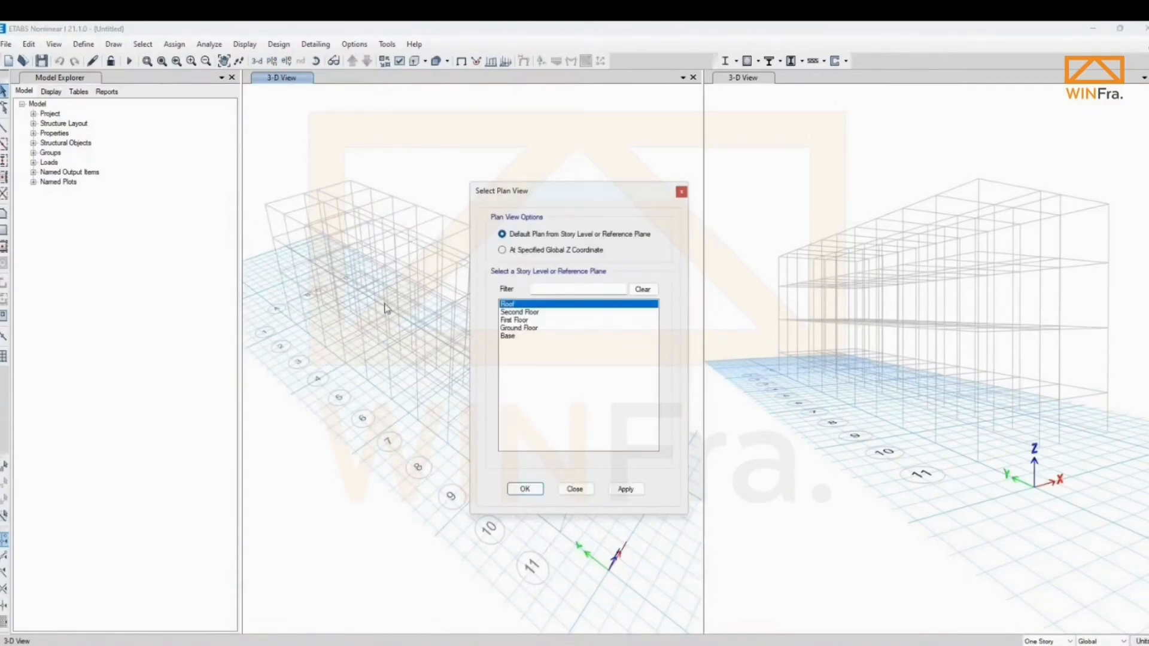
{"action": "left_click", "coordinate": [513, 321]}
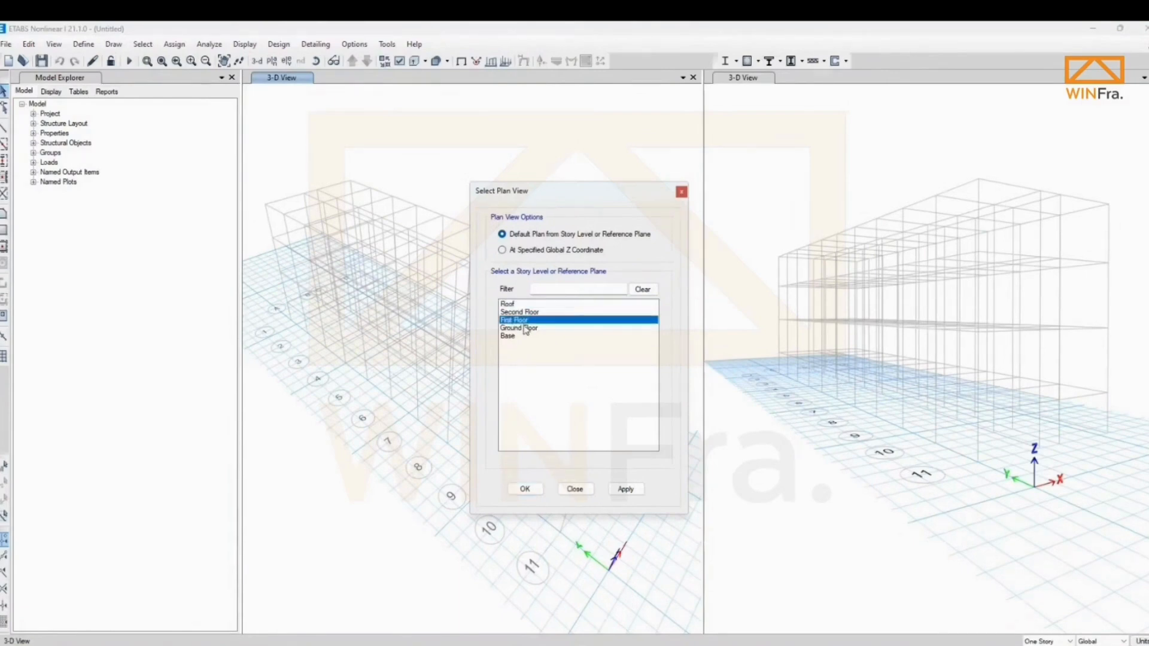
{"action": "left_click", "coordinate": [273, 61]}
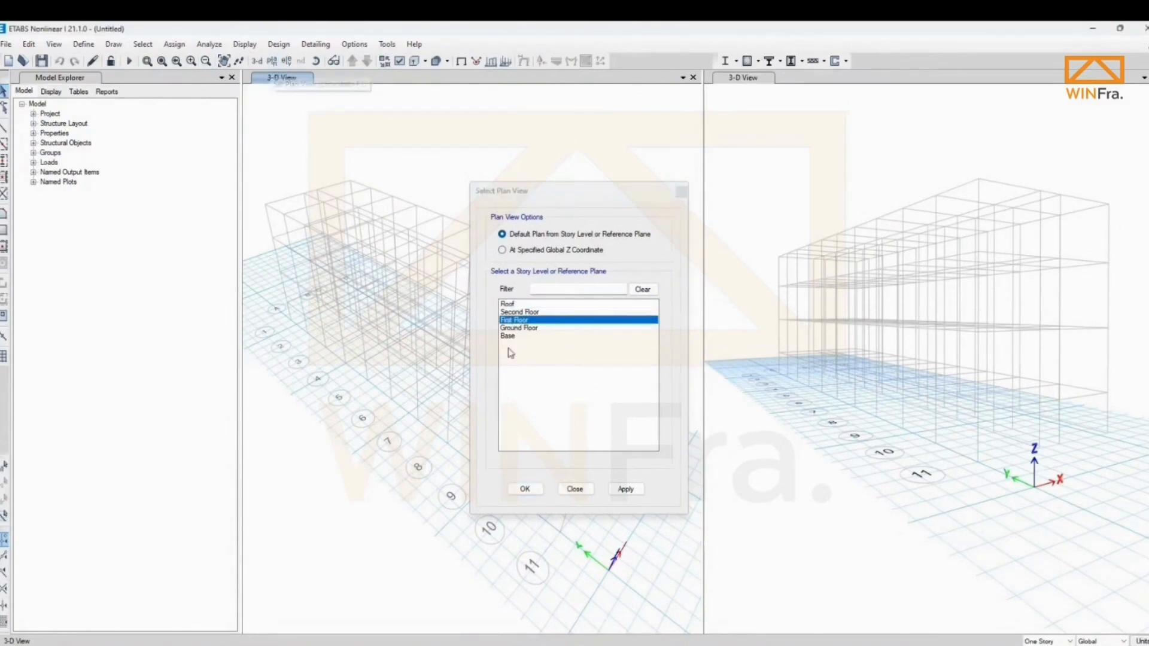
{"action": "left_click", "coordinate": [625, 489]}
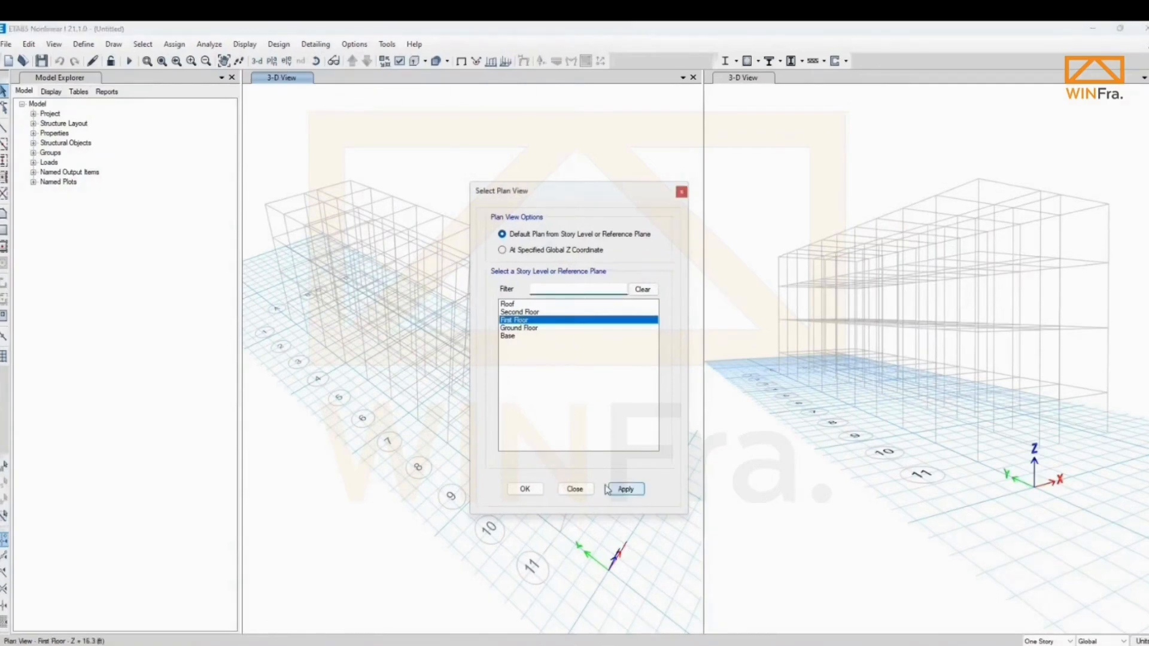
{"action": "left_click", "coordinate": [574, 489]}
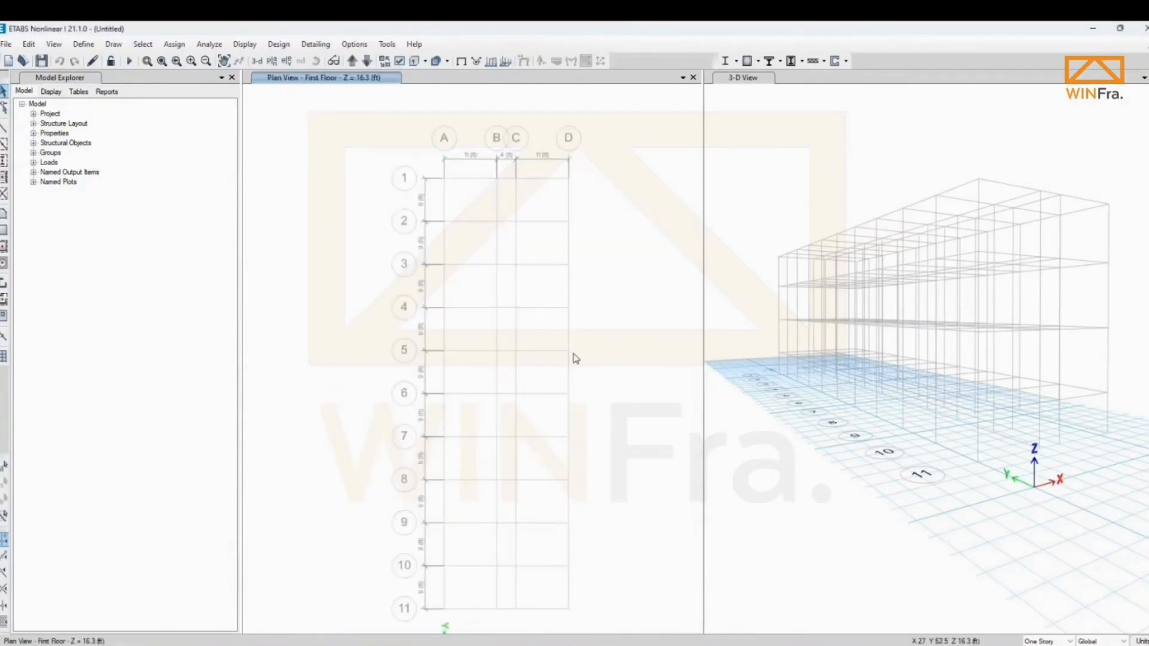
{"action": "middle_click_drag", "start_coordinate": [573, 359], "coordinate": [547, 328]}
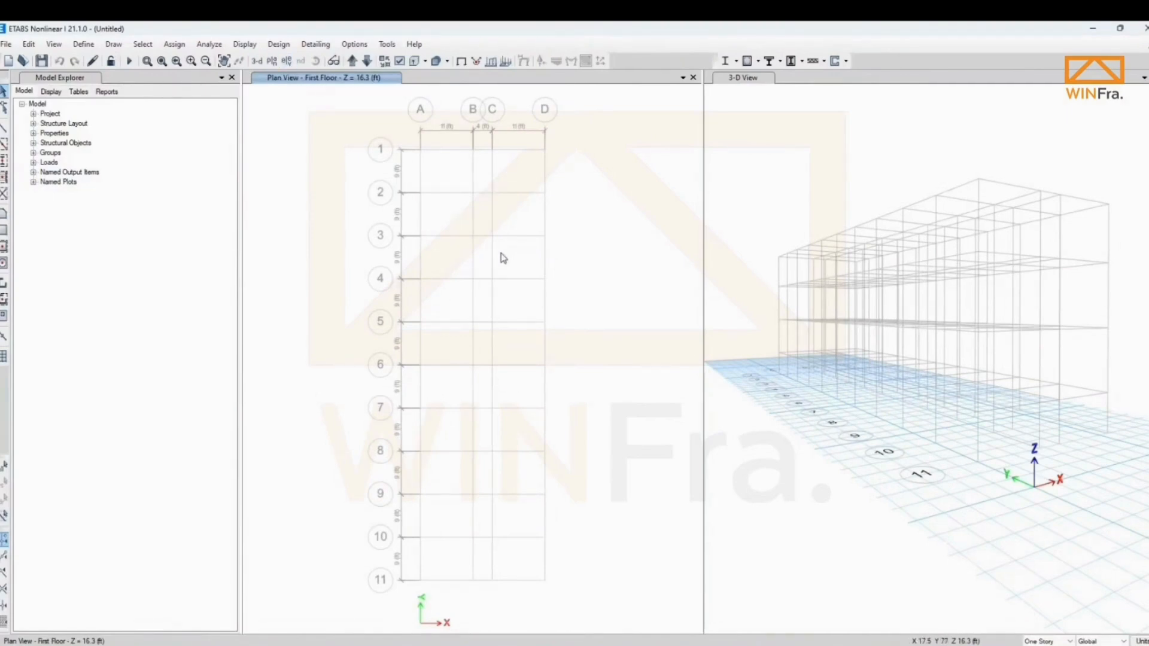
Display the elevation view along grid line A and inspect its story levels.
{"action": "left_click", "coordinate": [287, 62]}
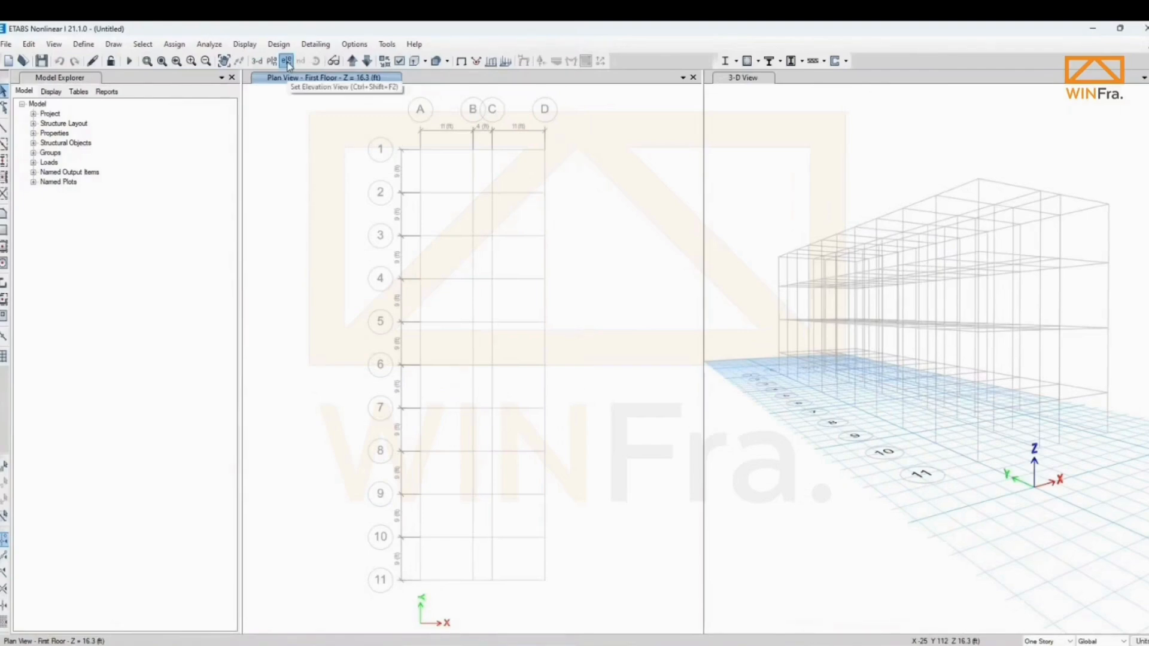
{"action": "left_click_drag", "start_coordinate": [520, 189], "coordinate": [772, 165]}
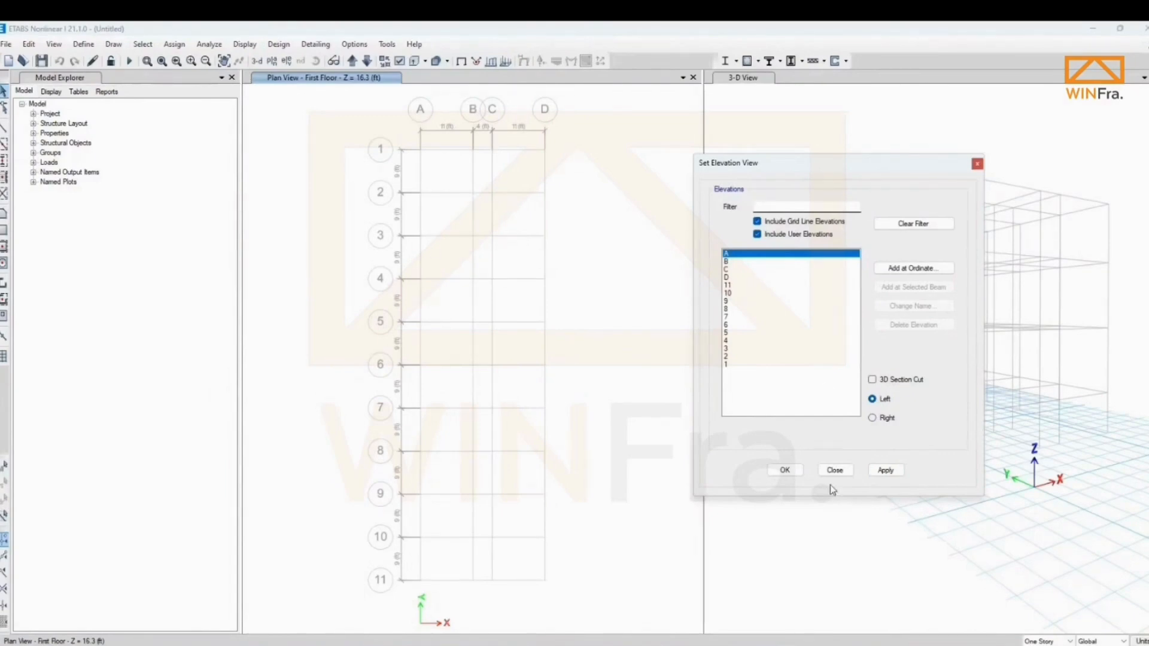
{"action": "left_click", "coordinate": [885, 471]}
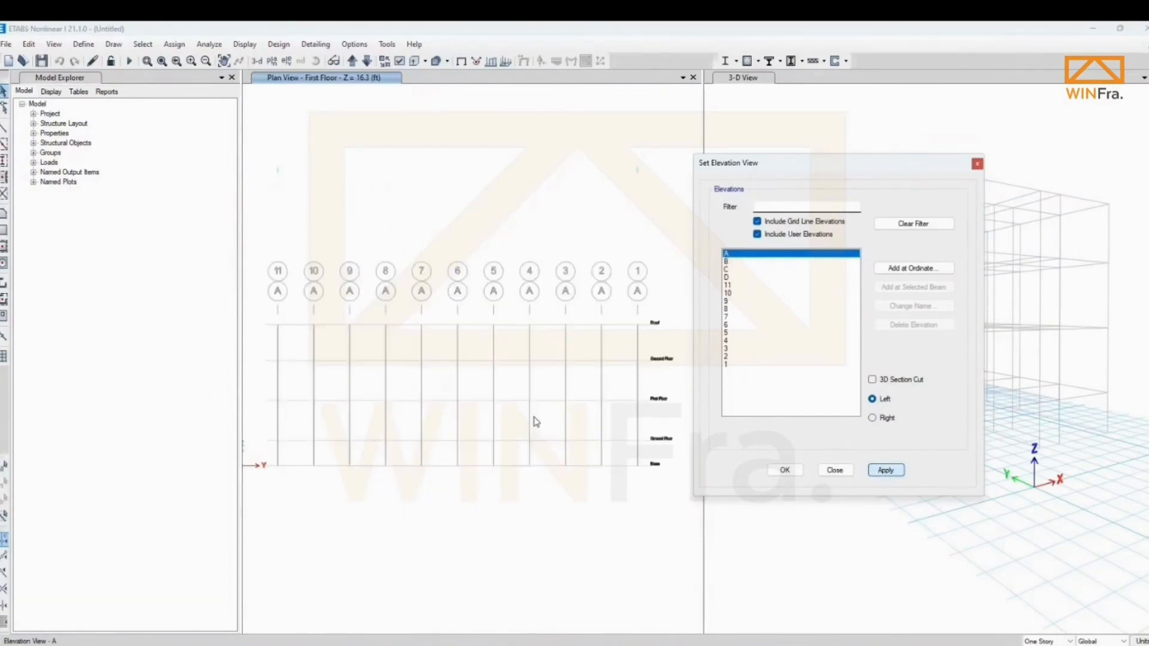
{"action": "middle_click_drag", "start_coordinate": [640, 360], "coordinate": [585, 333]}
{"action": "scroll", "coordinate": [566, 317], "scroll_direction": "up", "scroll_amount": 2}
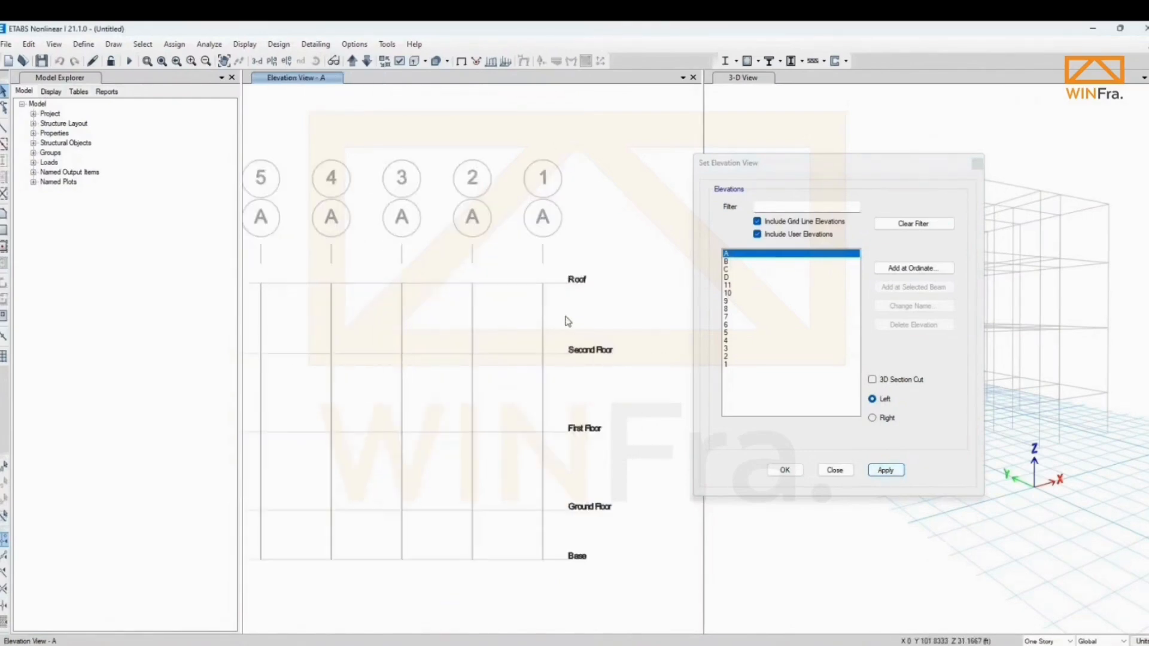
{"action": "scroll", "coordinate": [567, 317], "scroll_direction": "down", "scroll_amount": 2}
{"action": "middle_click_drag", "start_coordinate": [488, 299], "coordinate": [579, 292]}
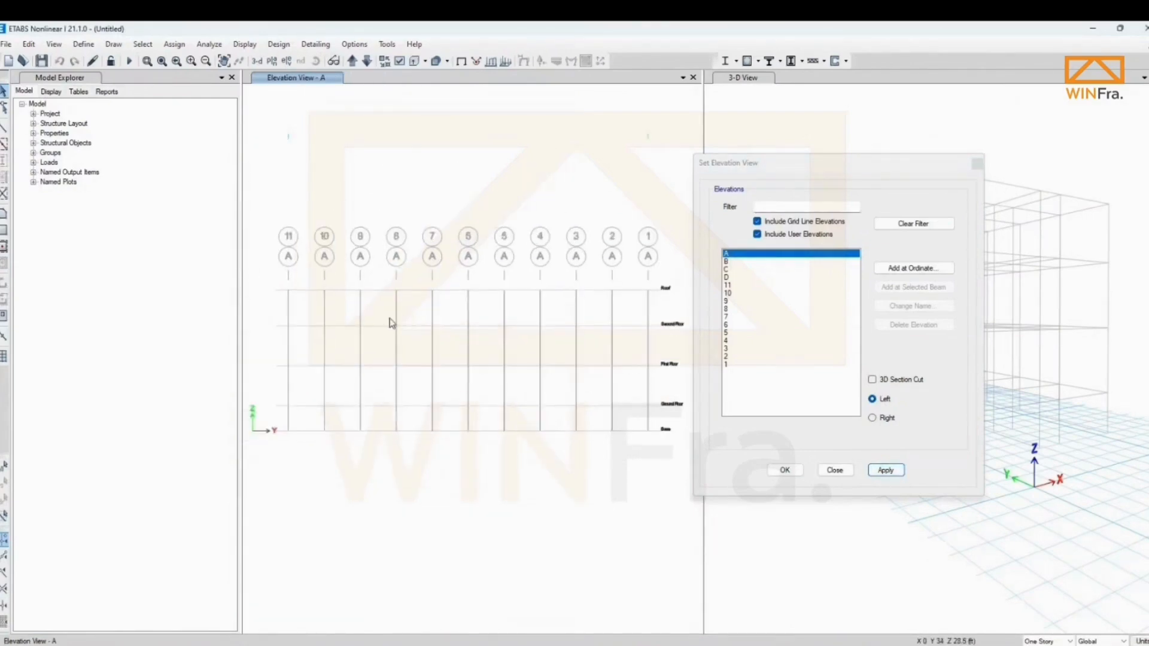
{"action": "middle_click_drag", "start_coordinate": [390, 318], "coordinate": [403, 319]}
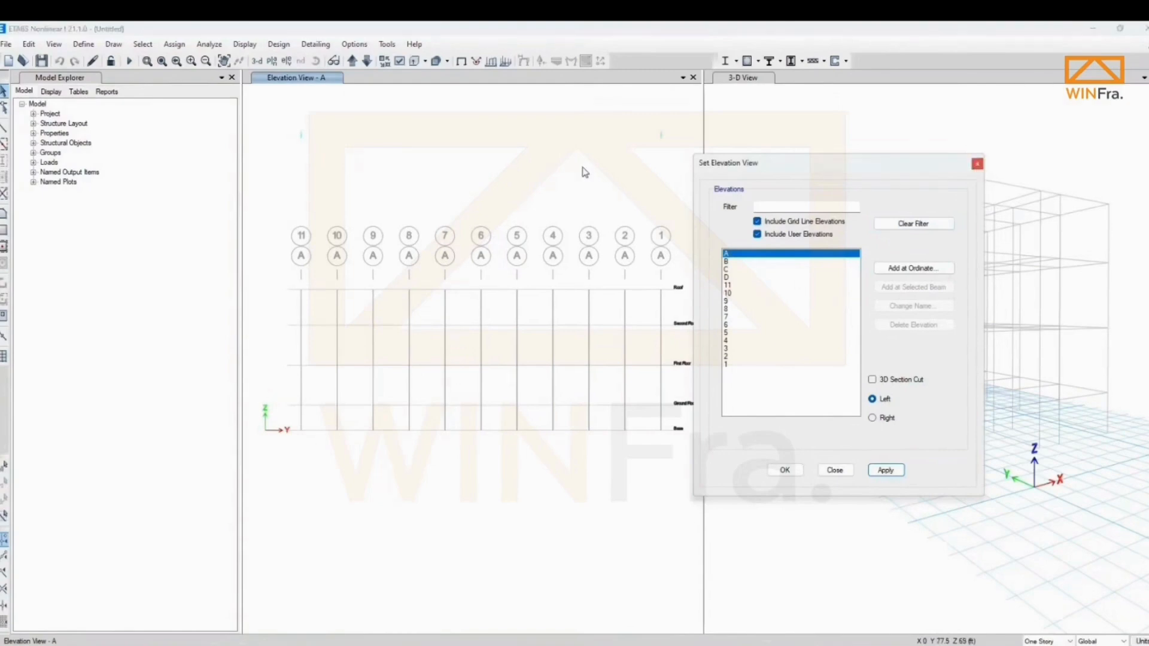
{"action": "left_click", "coordinate": [978, 163]}
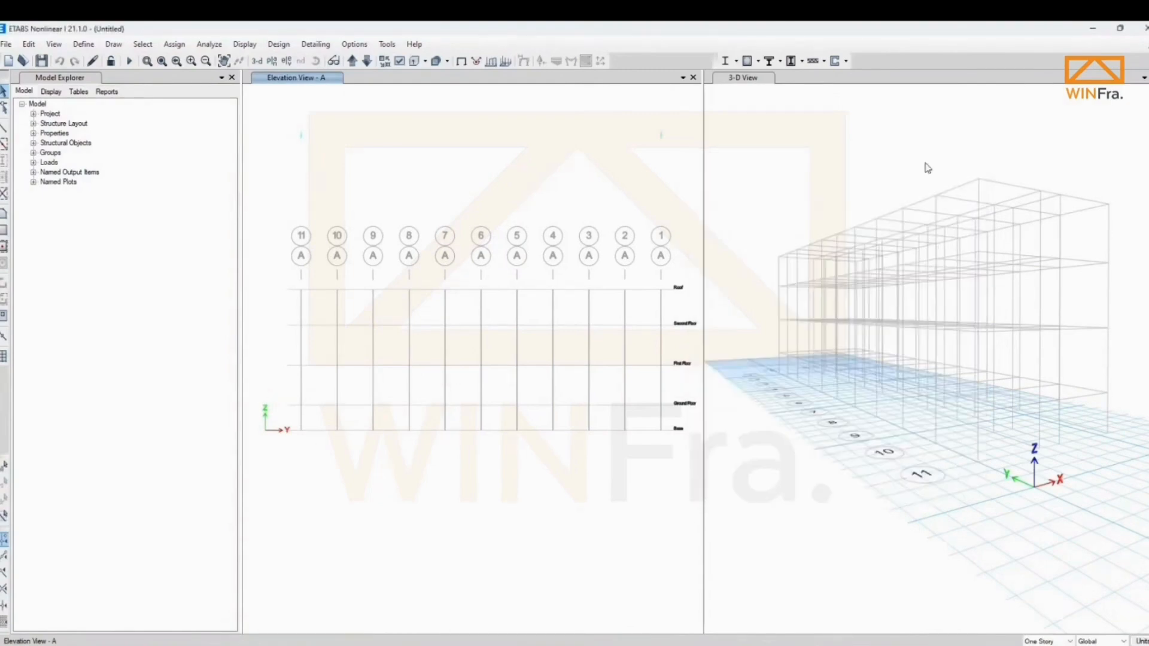
Return from the grid A elevation to the First Floor plan view.
{"action": "left_click", "coordinate": [271, 60]}
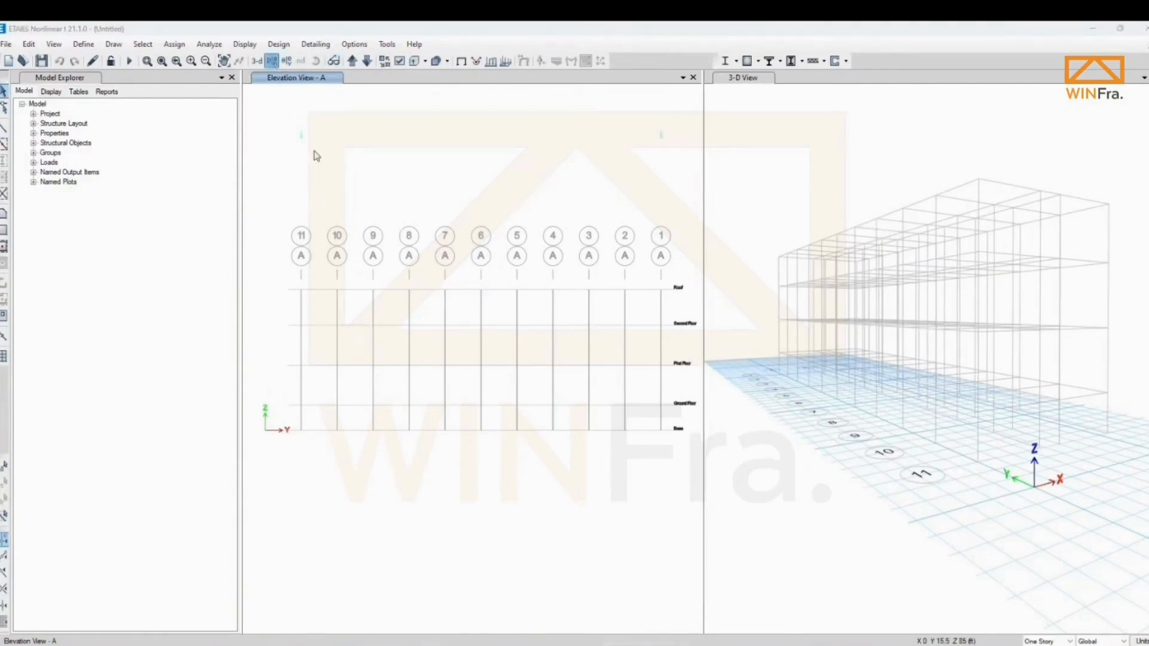
{"action": "left_click", "coordinate": [515, 320]}
{"action": "left_click", "coordinate": [626, 490]}
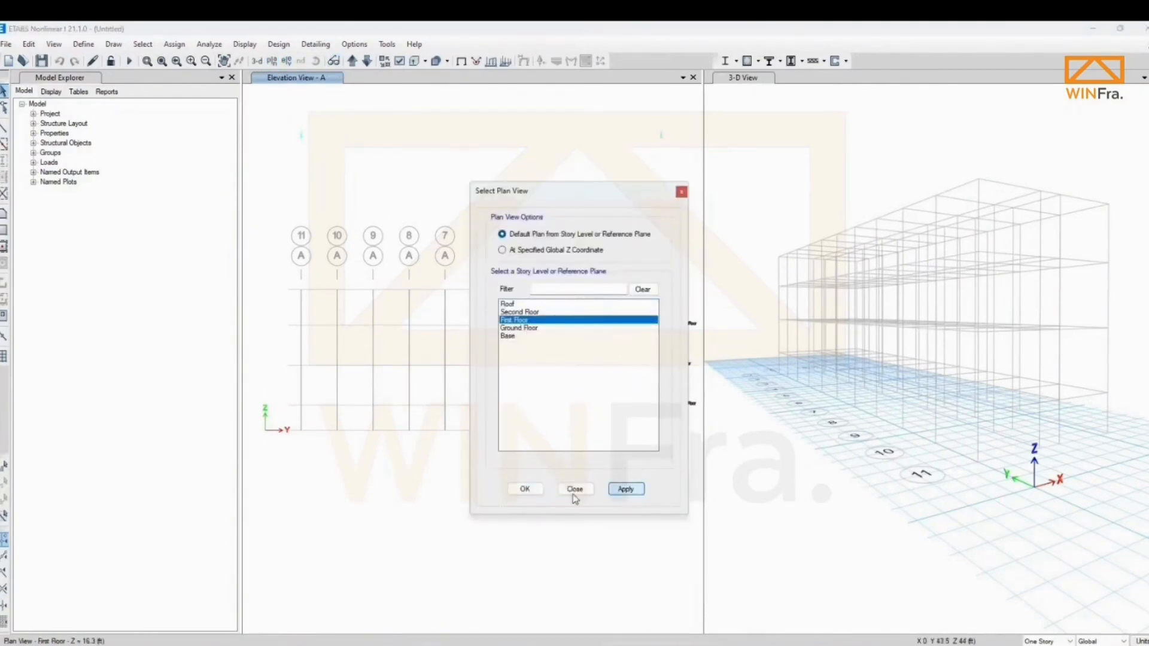
{"action": "left_click", "coordinate": [525, 489]}
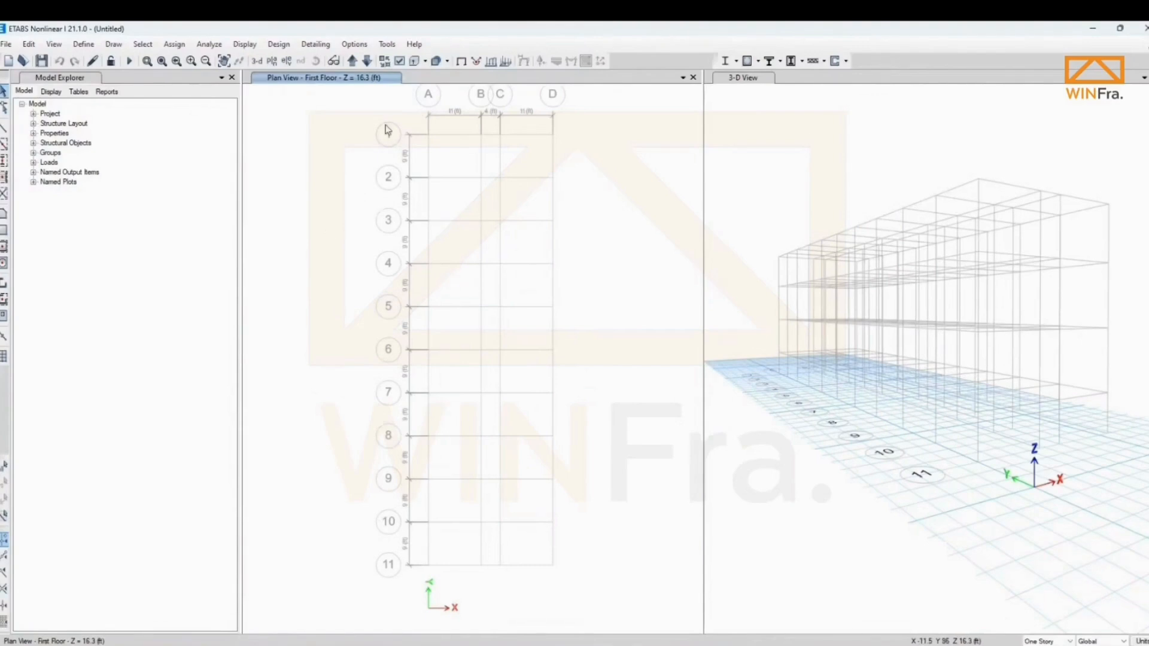
Turn on perspective for the First Floor plan, inspect the story in 3-D, and restore the flat plan view.
{"action": "left_click", "coordinate": [333, 63]}
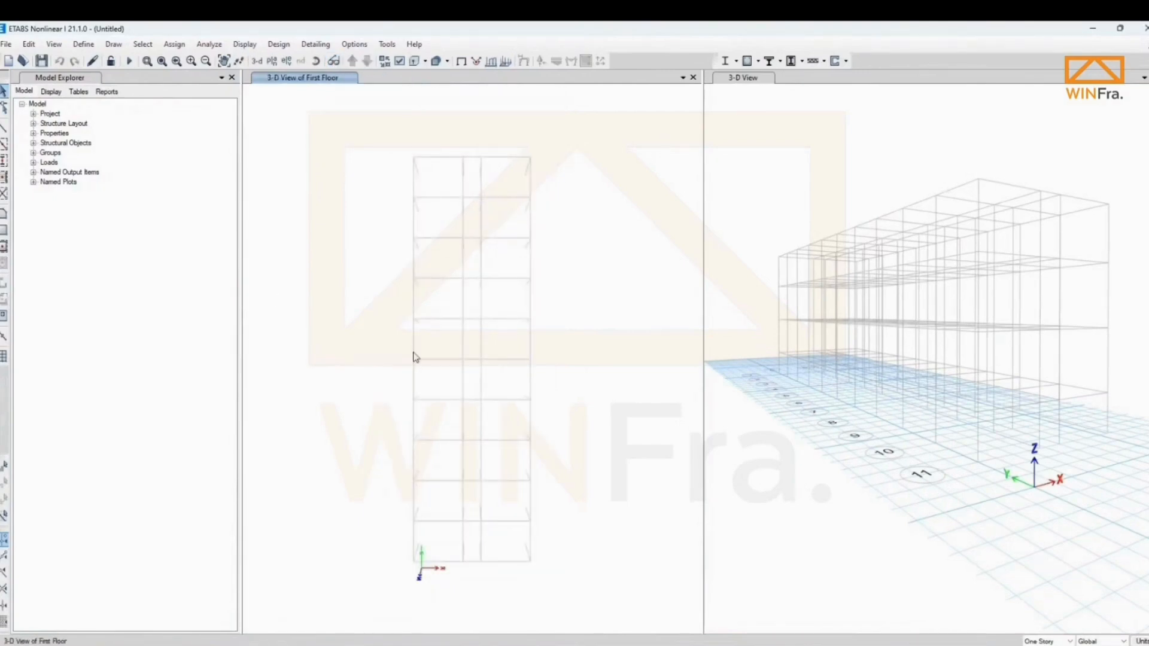
{"action": "middle_click_drag", "start_coordinate": [413, 357], "coordinate": [350, 391], "text": "shift"}
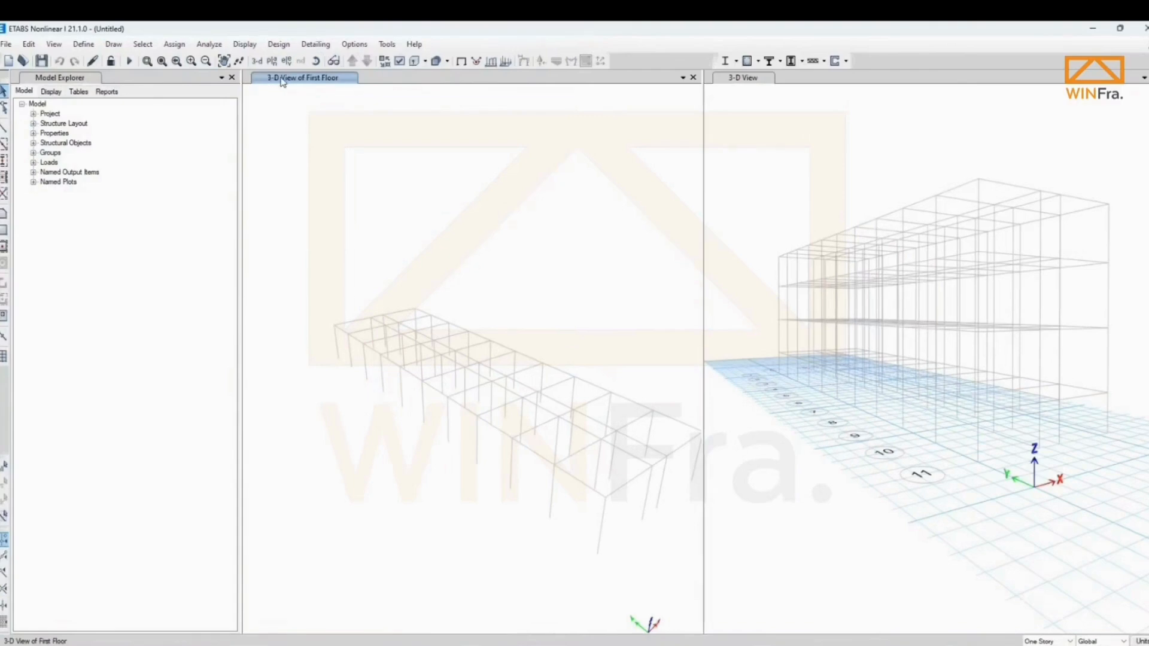
{"action": "left_click", "coordinate": [333, 60]}
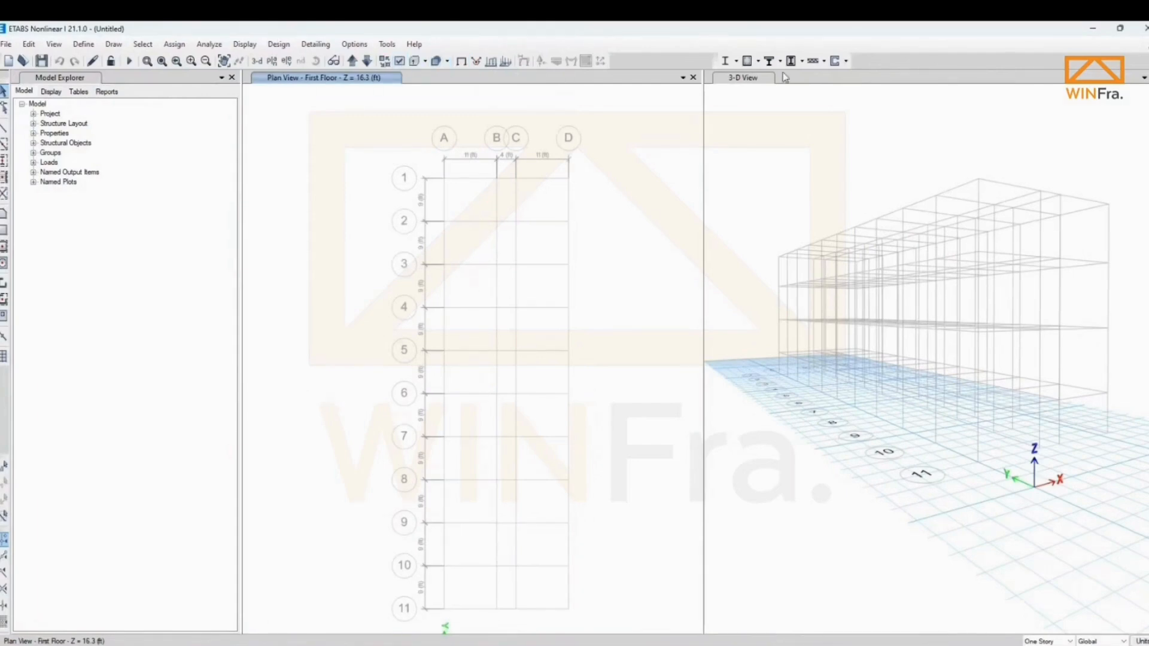
{"action": "middle_click_drag", "start_coordinate": [361, 256], "coordinate": [322, 239]}
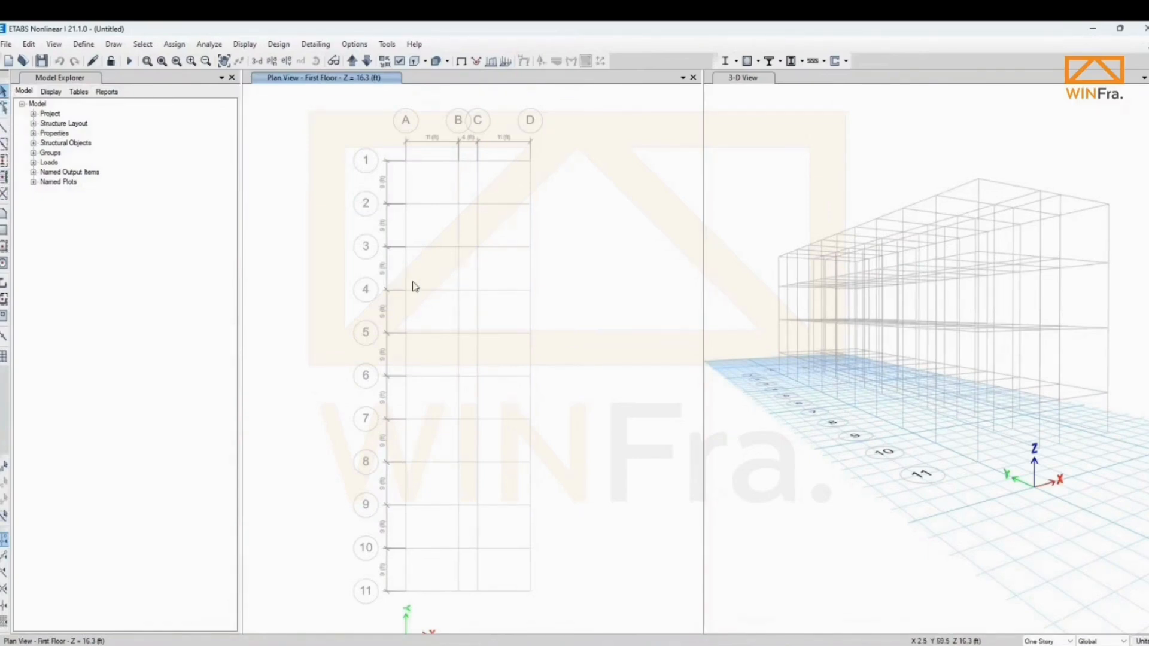
{"action": "middle_click_drag", "start_coordinate": [306, 186], "coordinate": [298, 162]}
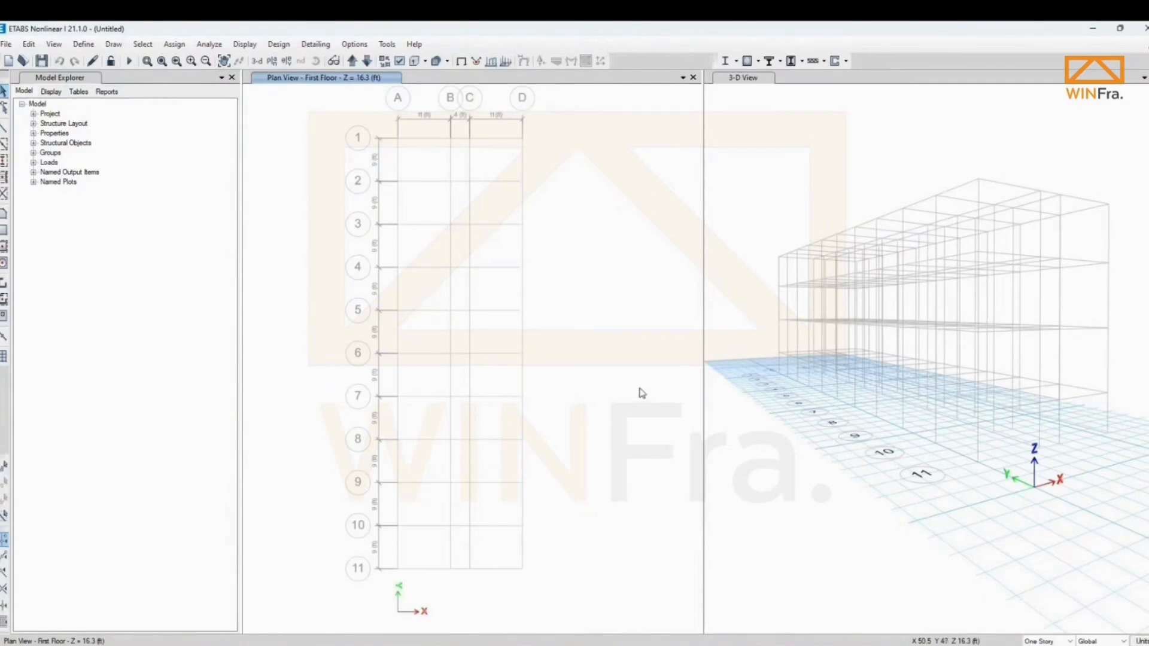
Change the model units to Metric SI Defaults and check the unit labels and grid spacings in plan.
{"action": "mouse_move", "coordinate": [1141, 641]}
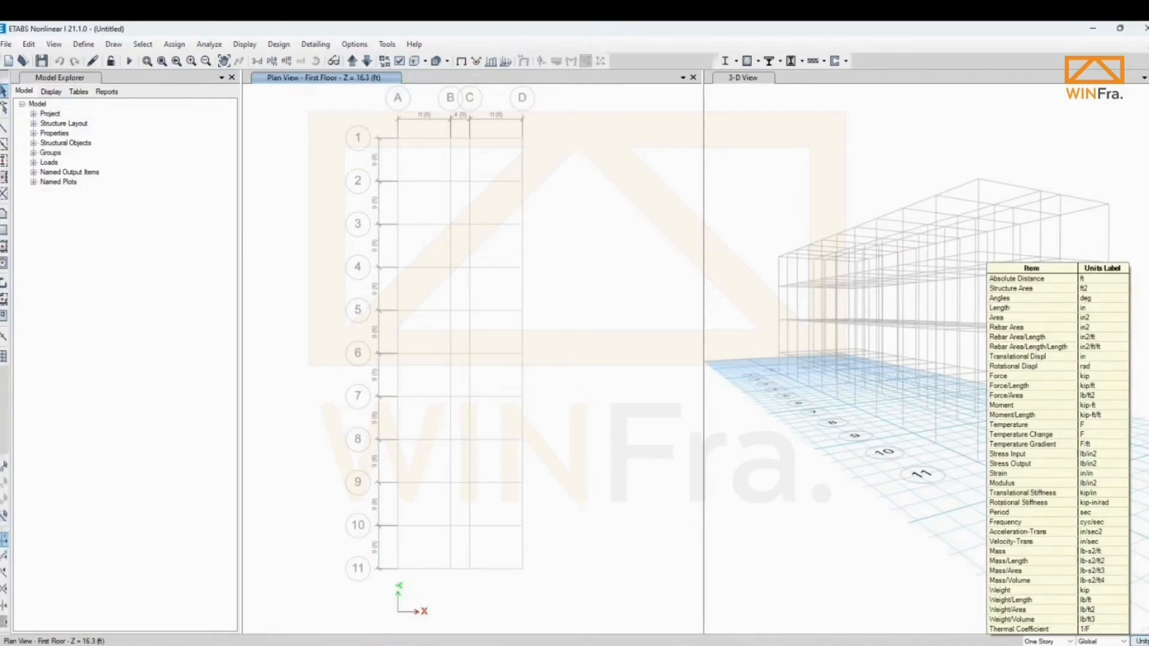
{"action": "left_click", "coordinate": [1143, 641]}
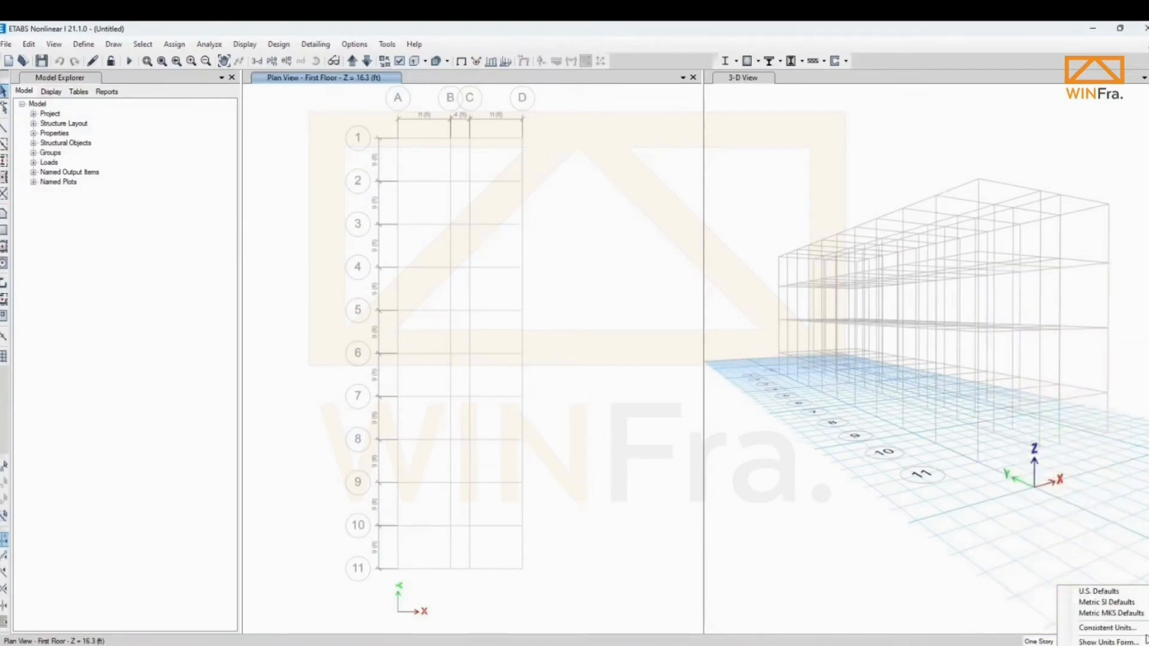
{"action": "left_click", "coordinate": [1121, 608]}
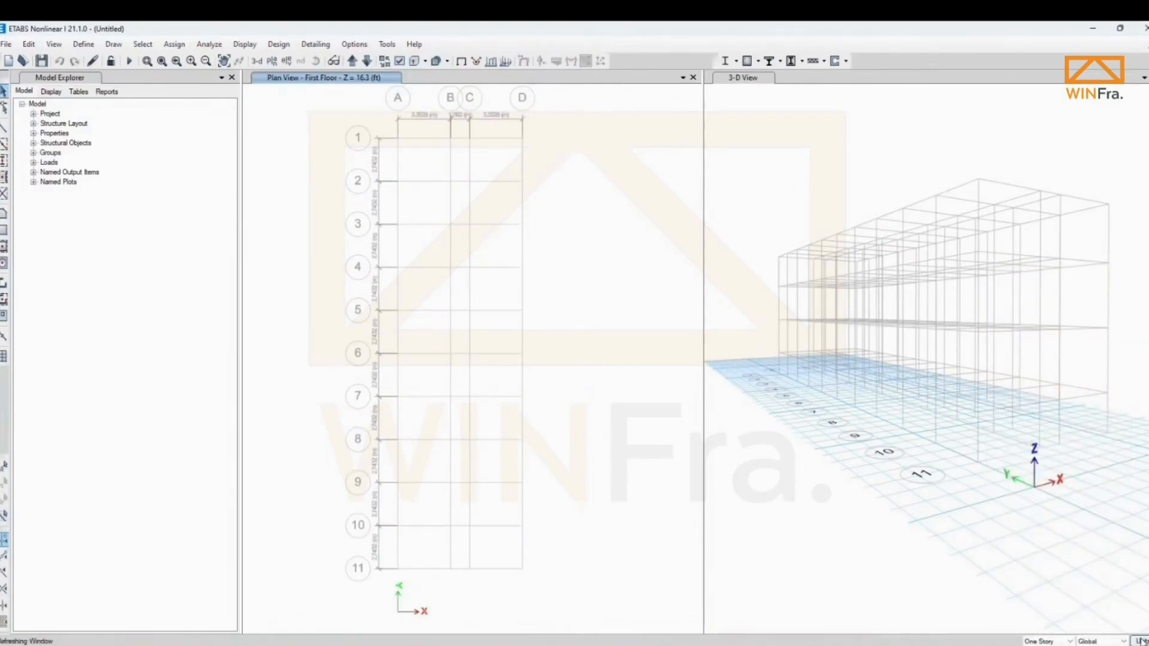
{"action": "mouse_move", "coordinate": [1140, 641]}
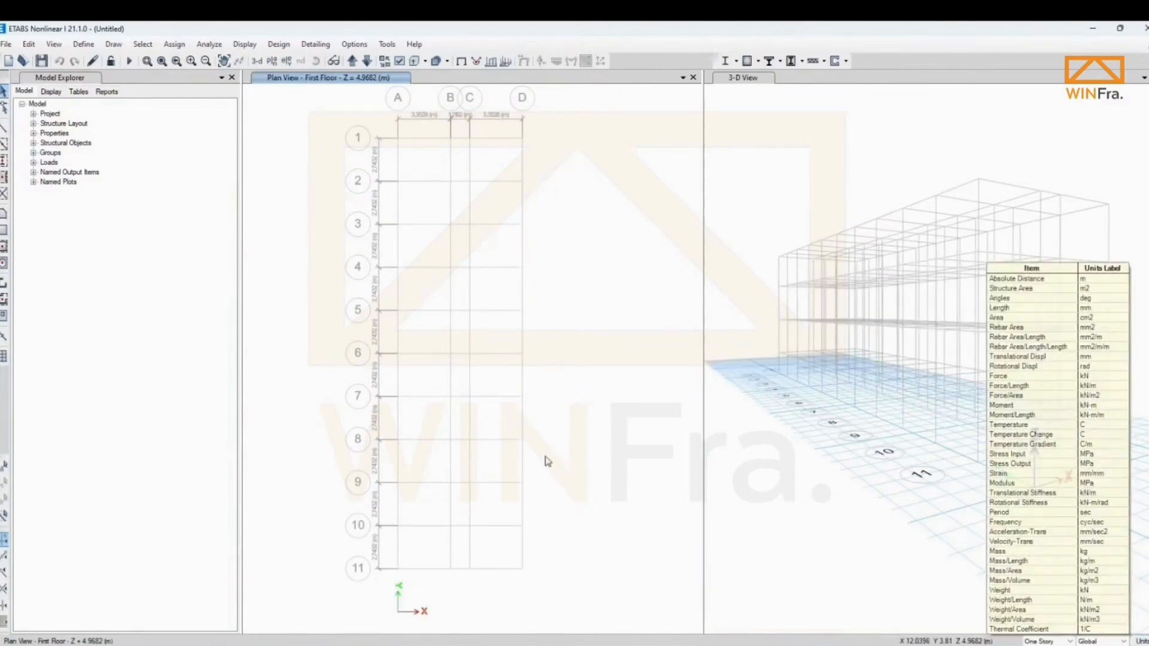
{"action": "scroll", "coordinate": [392, 126], "scroll_direction": "up", "scroll_amount": 4}
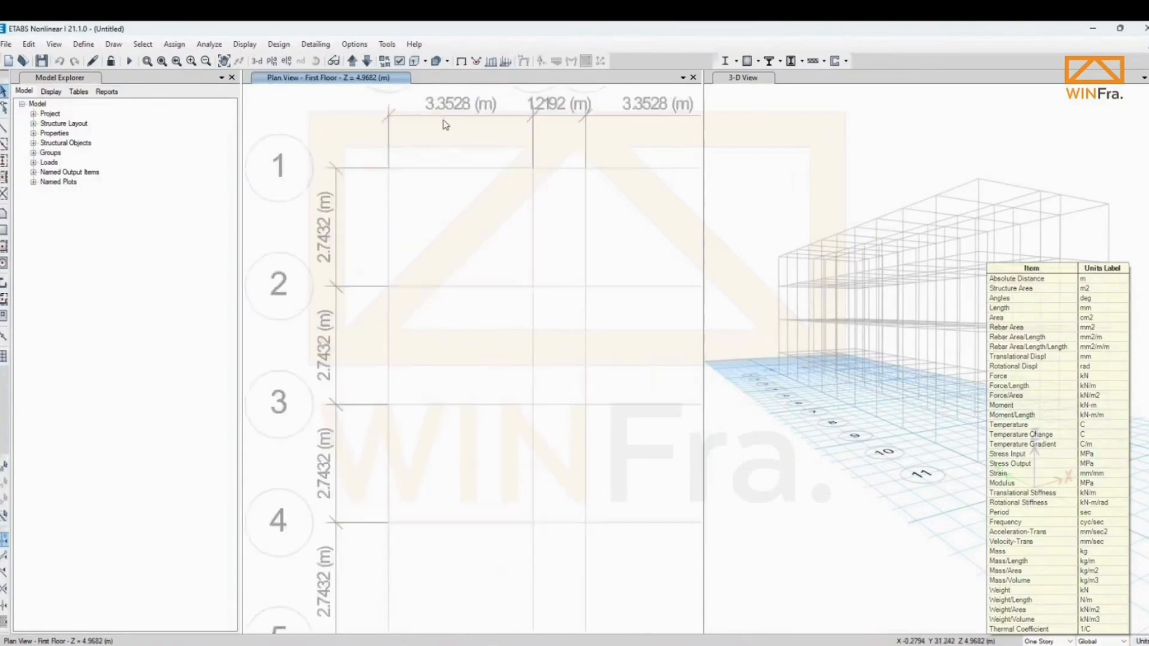
{"action": "scroll", "coordinate": [419, 195], "scroll_direction": "down", "scroll_amount": 2}
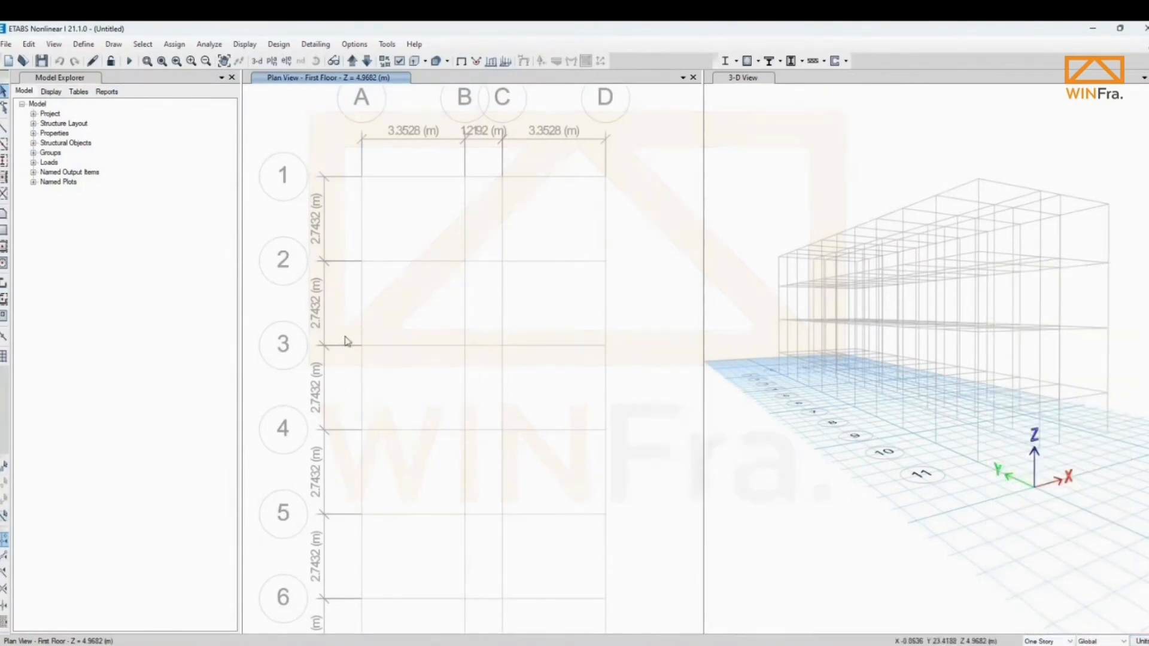
{"action": "middle_click_drag", "start_coordinate": [346, 341], "coordinate": [346, 295]}
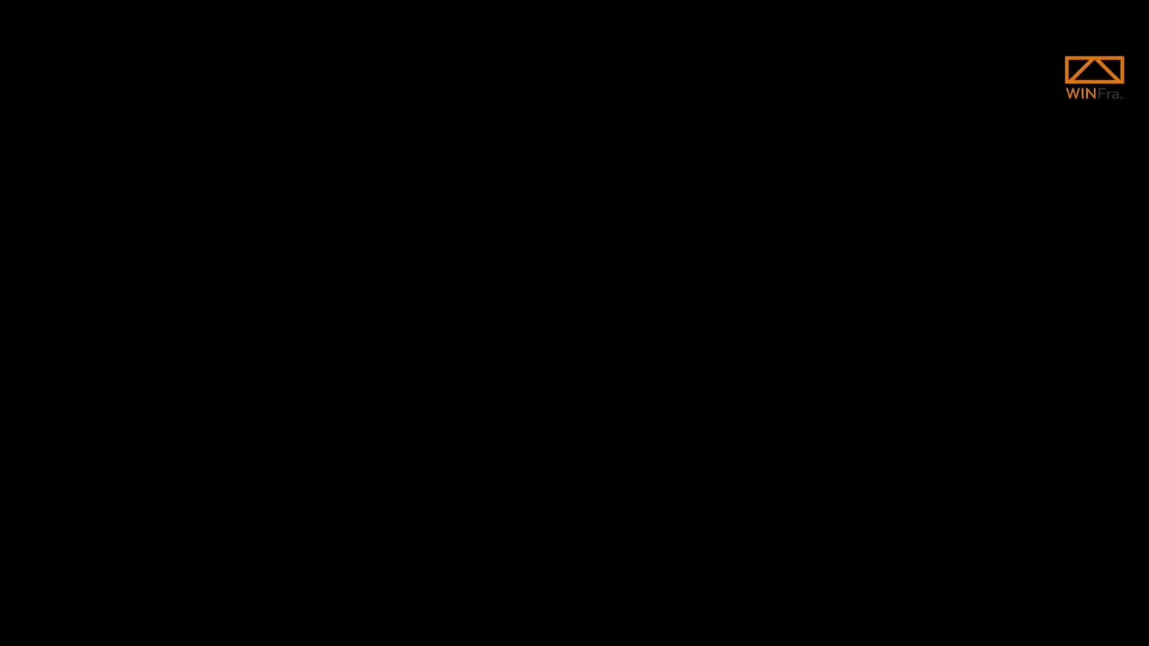